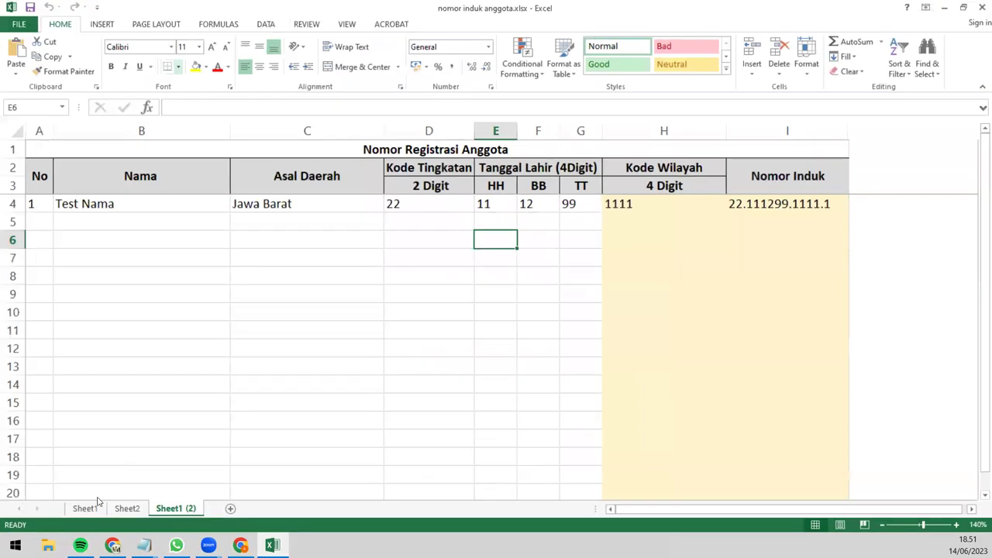
- On Sheet1, start row 5 with member number 2, the member's name and level code 11
key("ctrl+Page_Up")
left_click(265, 322)
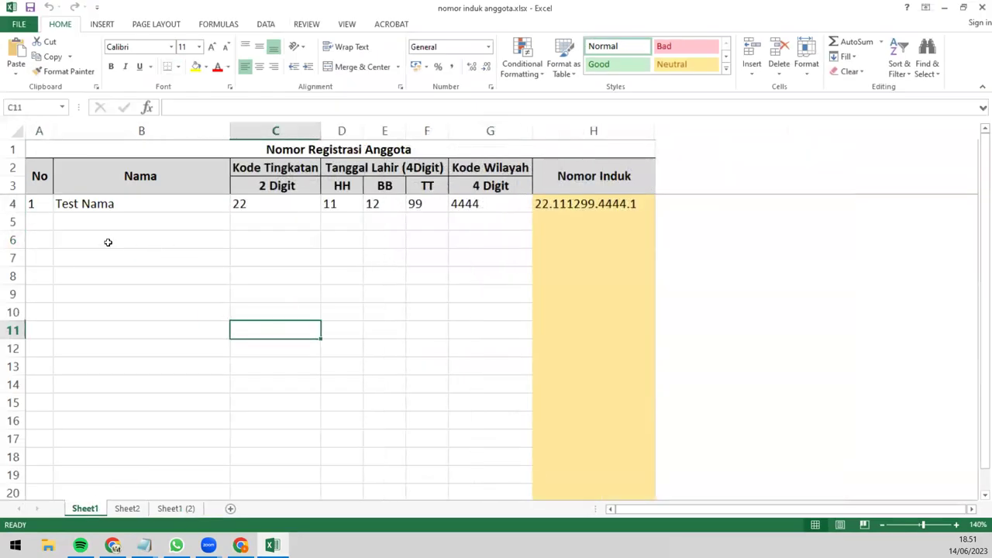
left_click(51, 221)
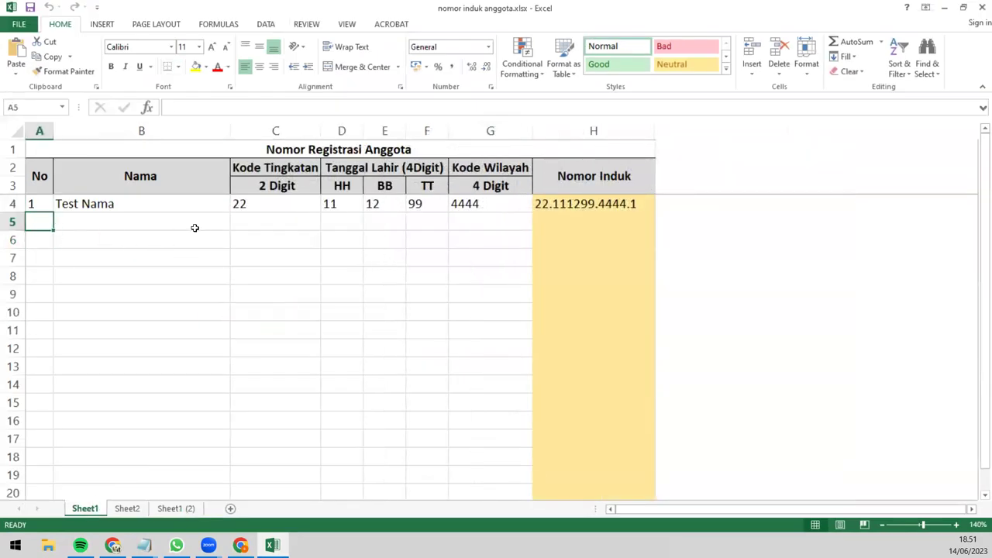
type("2")
key("Tab")
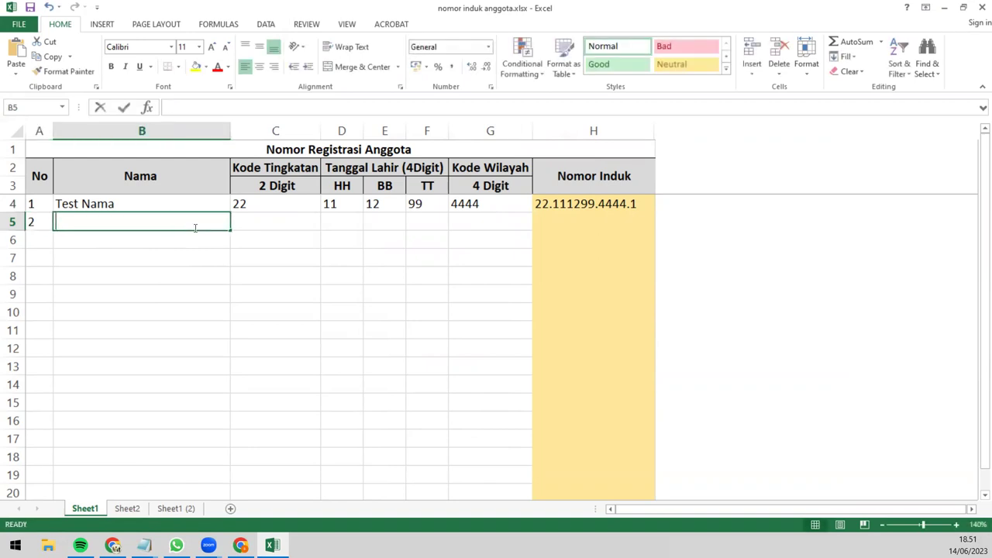
type("Irawan")
key("Tab")
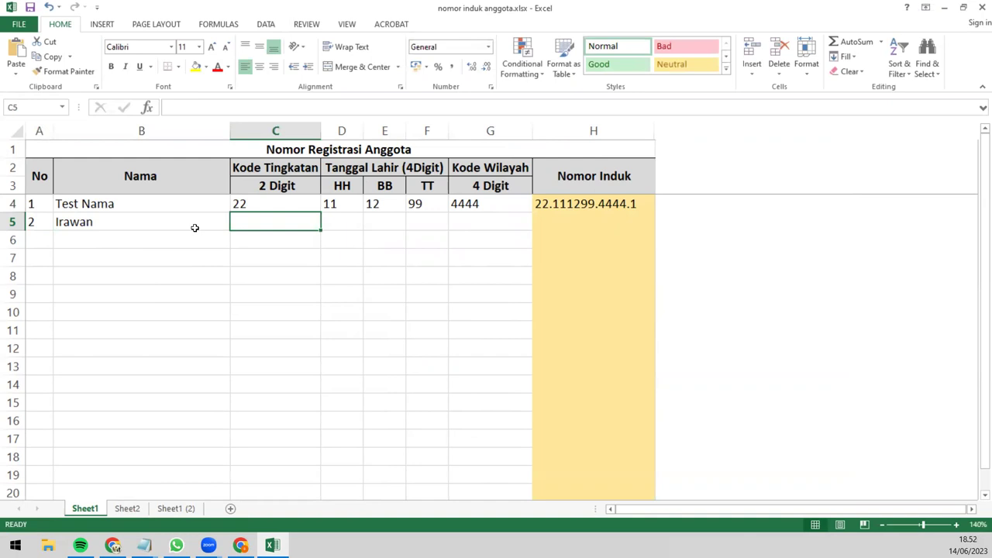
type("22")
key("BackSpace")
key("BackSpace")
type("11")
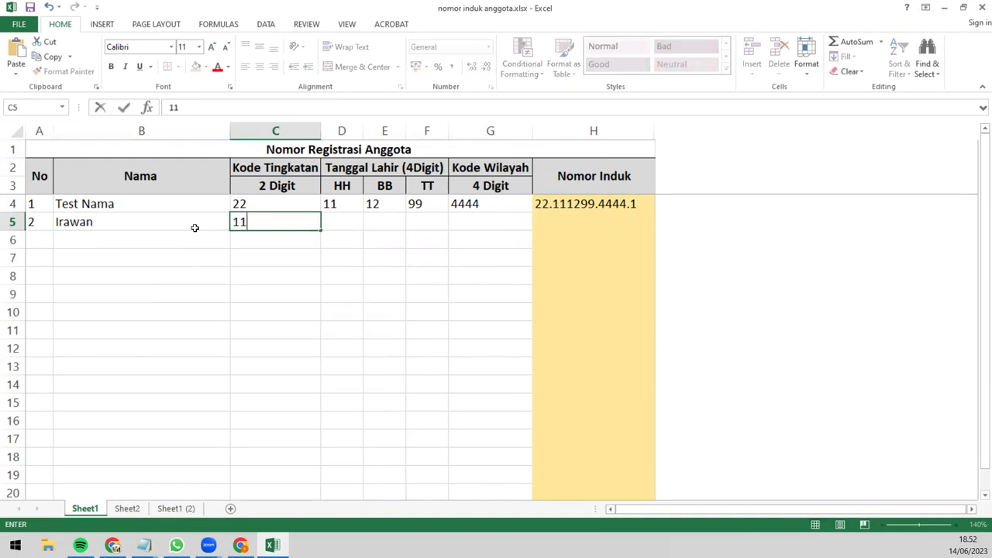
key("Tab")
type("11")
key("Tab")
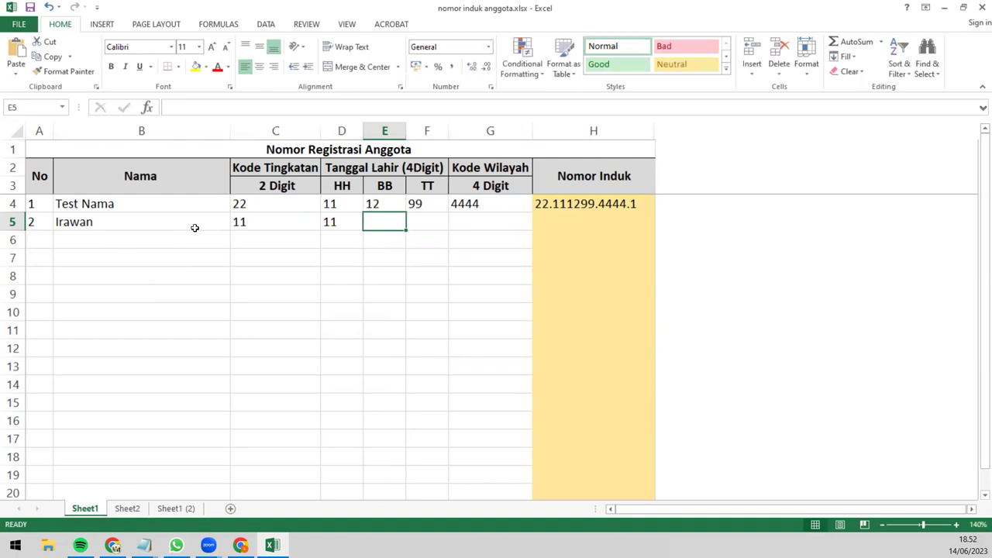
type("'01")
key("BackSpace")
key("BackSpace")
key("BackSpace")
type("'01")
key("Tab")
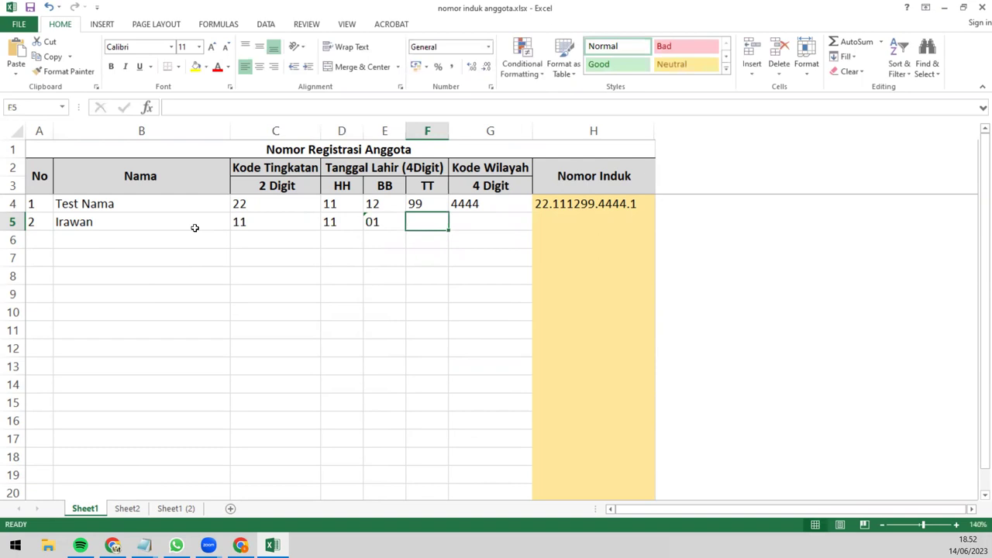
type("97")
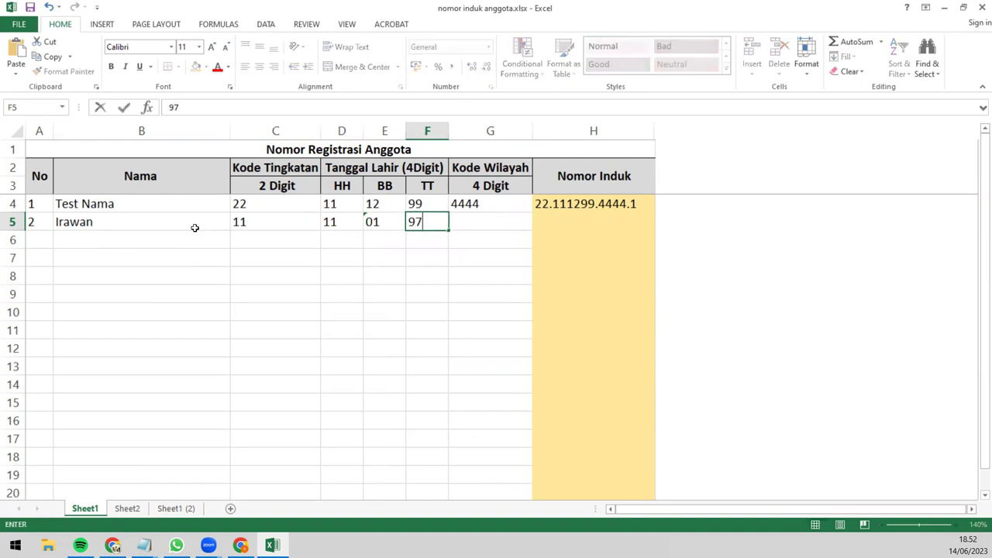
key("Tab")
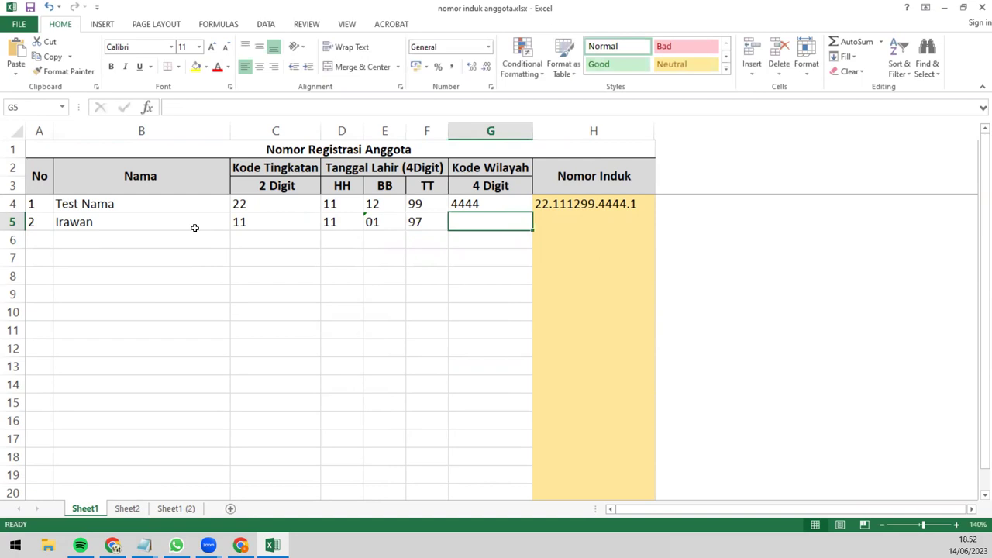
type("4132")
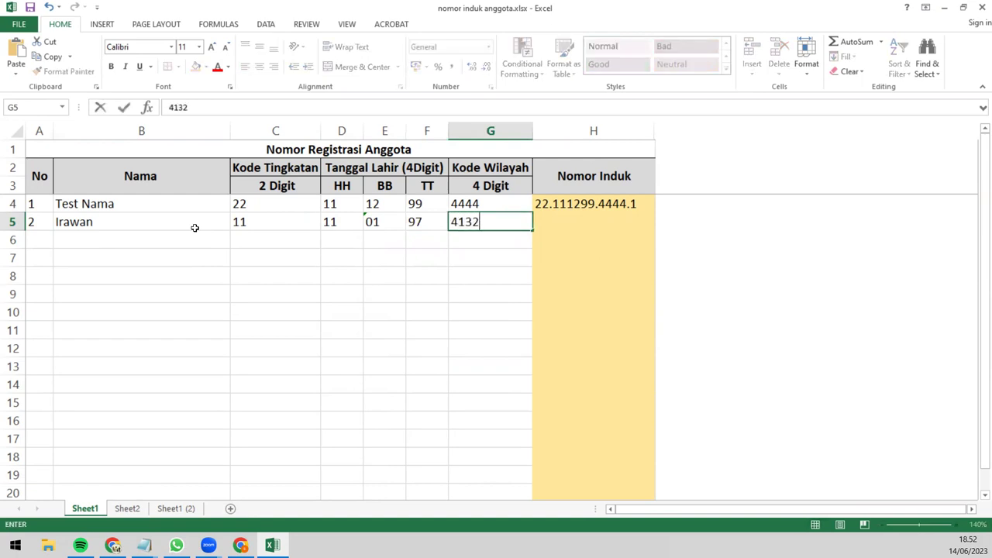
key("Tab")
- Copy the Nomor Induk formula from H4 into H5
key("Up")
key("ctrl+c")
key("Down")
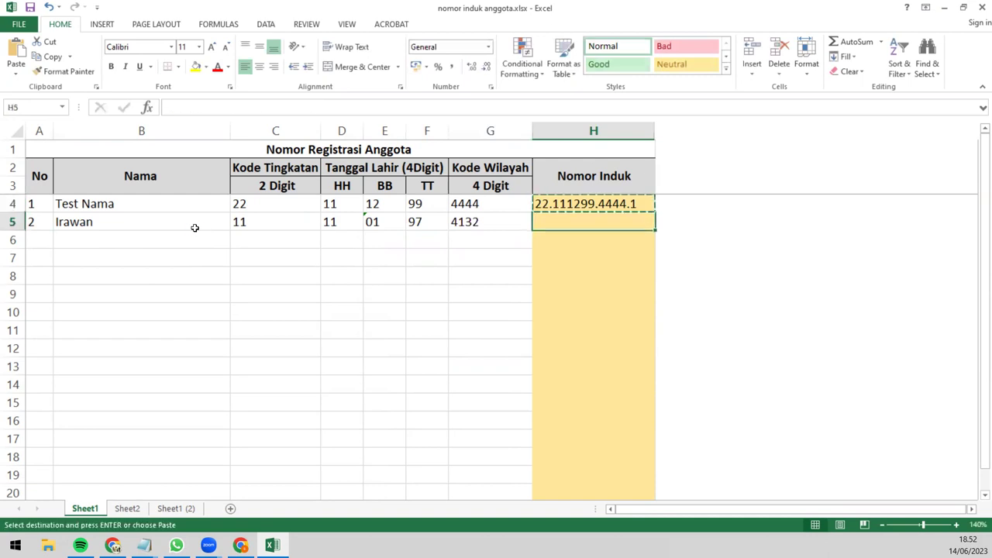
key("ctrl+v")
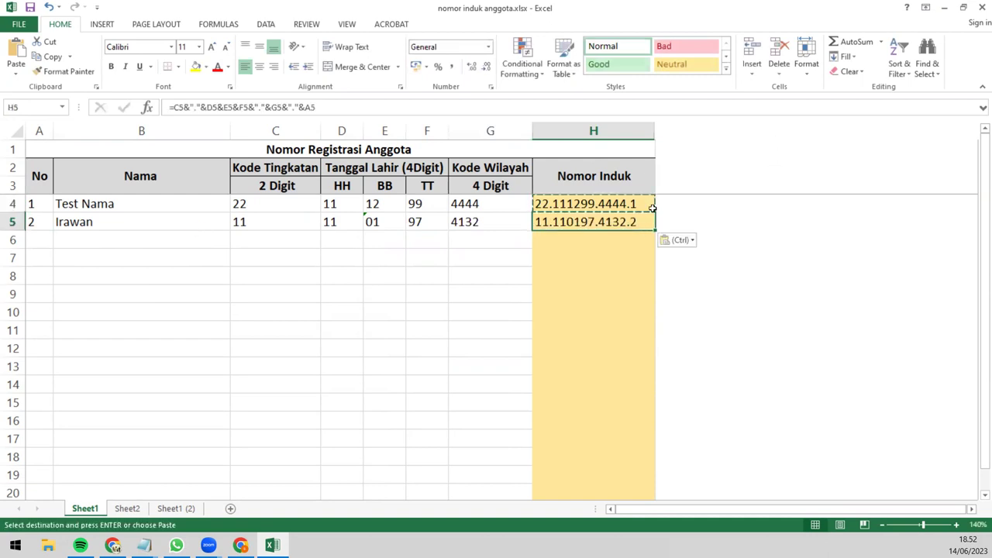
left_click(620, 252)
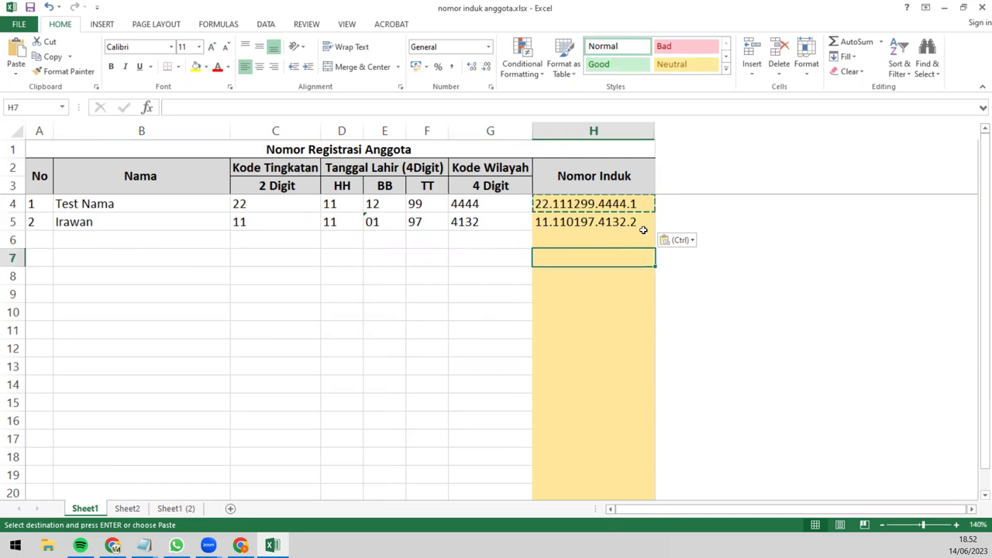
left_click(635, 223)
left_click(505, 246)
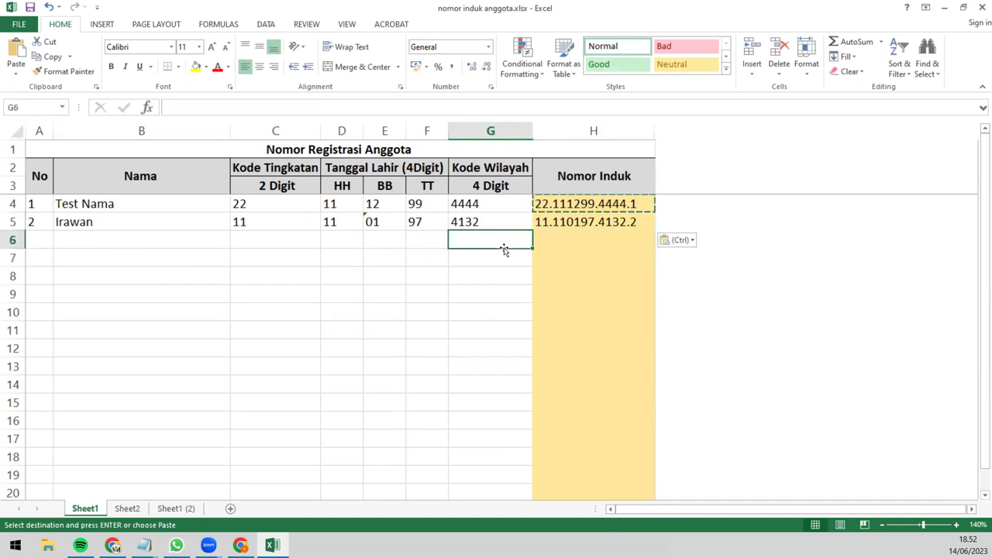
left_click(448, 268)
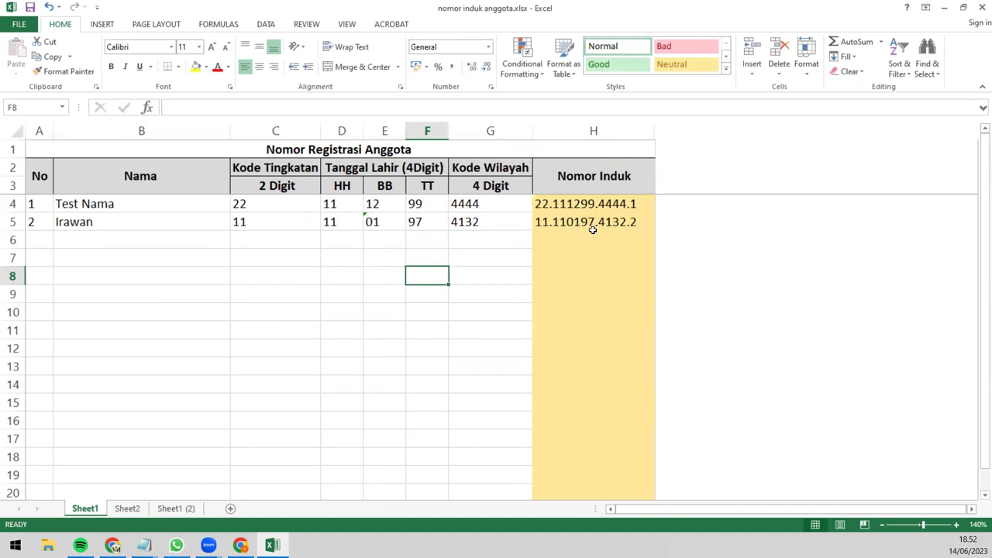
double_click(414, 167)
- Change the D2 header from 4Digit to Tanggal Lahir (6Digit)
key("BackSpace")
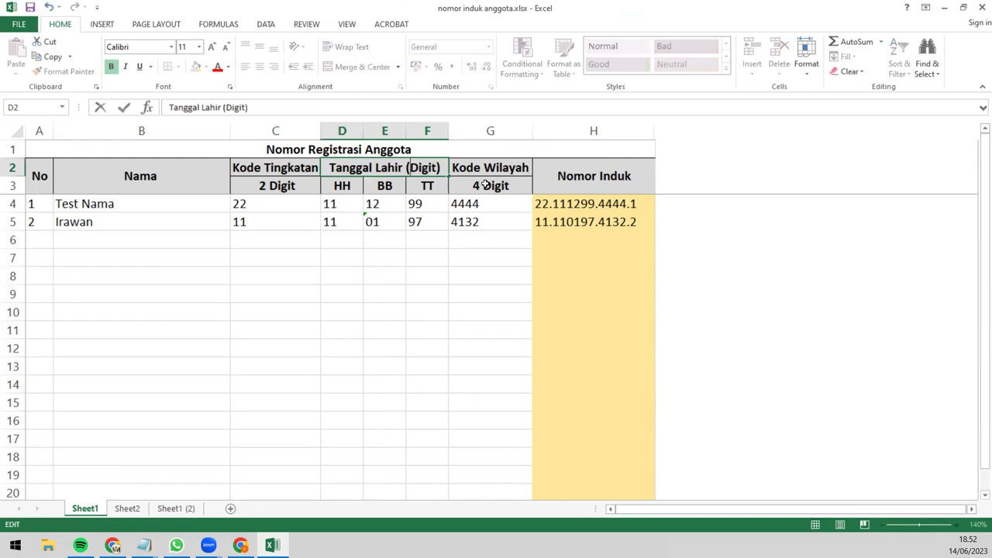
type("6")
key("Return")
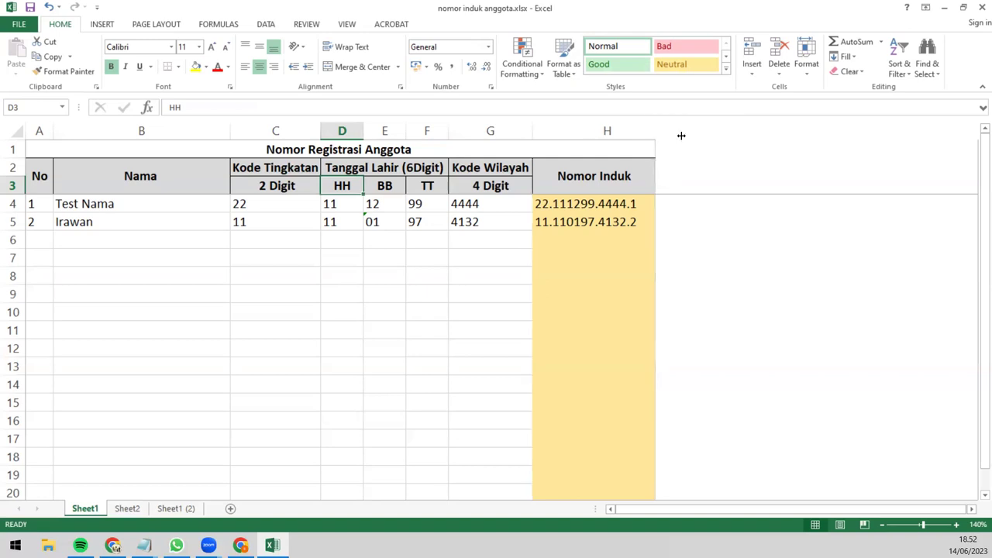
- Widen the Nomor Induk column H, then minimise Excel
left_click_drag(681, 136, 682, 135)
left_click(635, 235)
left_click(653, 217)
left_click(653, 205)
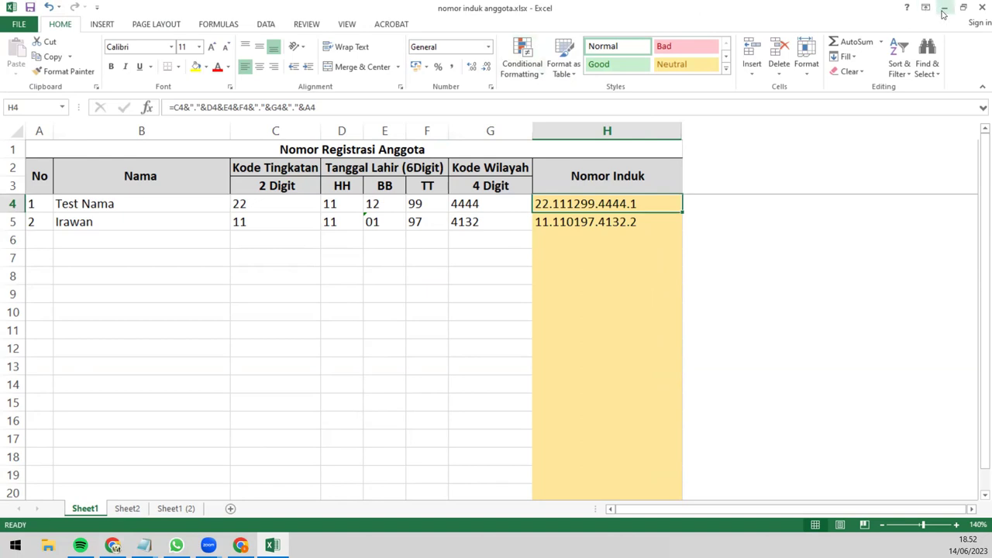
left_click(979, 8)
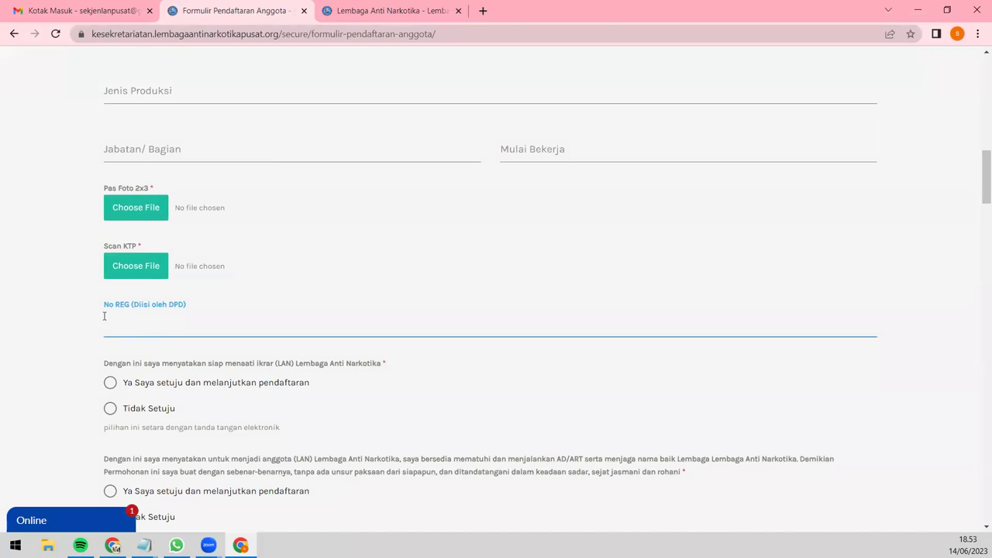
- Answer the pledge consent statement with 'Ya Saya setuju dan melanjutkan pendaftaran'
left_click(107, 310)
left_click(124, 321)
scroll(133, 316, "up", 5)
scroll(132, 281, "down", 5)
scroll(138, 345, "down", 2)
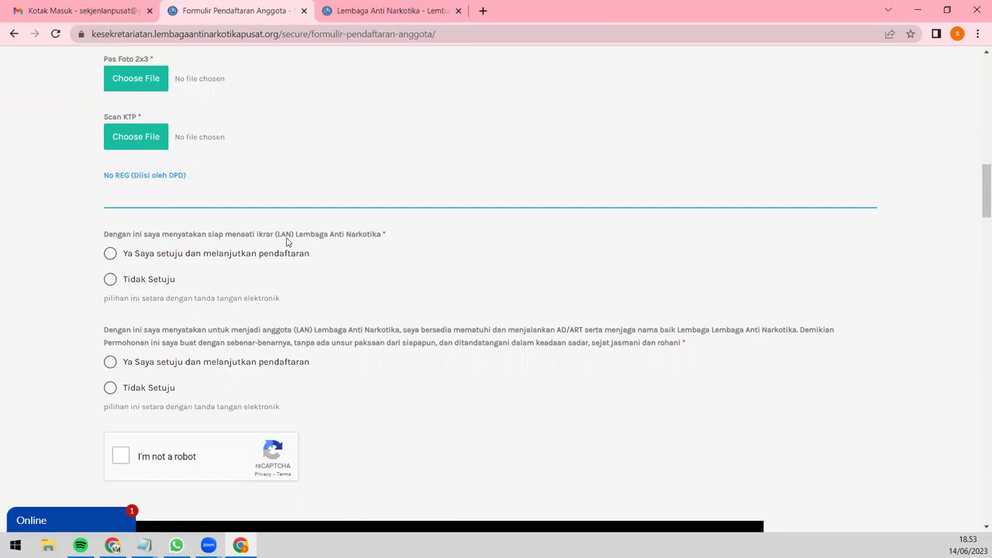
left_click_drag(219, 235, 371, 244)
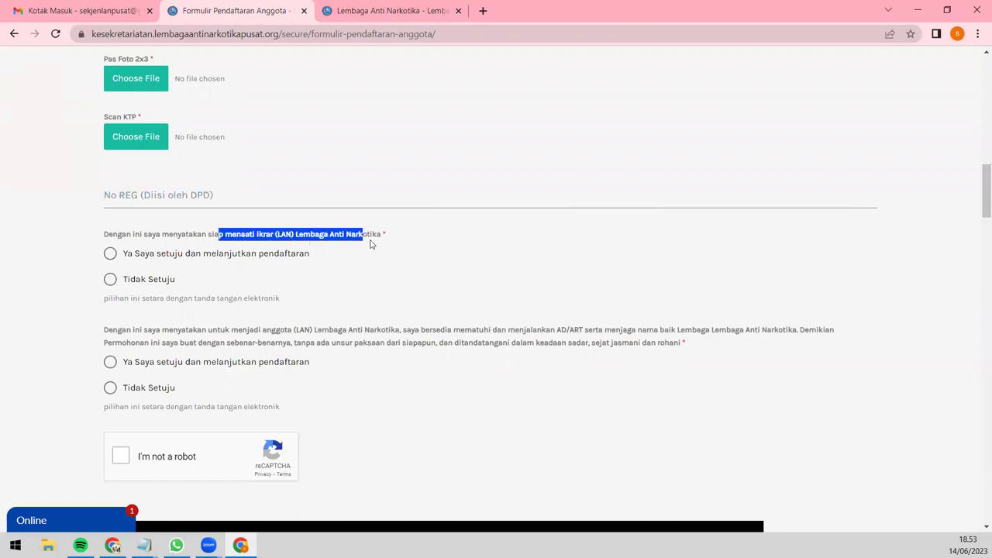
left_click(157, 258)
- Give the same 'Ya Saya setuju' answer to the membership consent statement
scroll(158, 317, "down", 2)
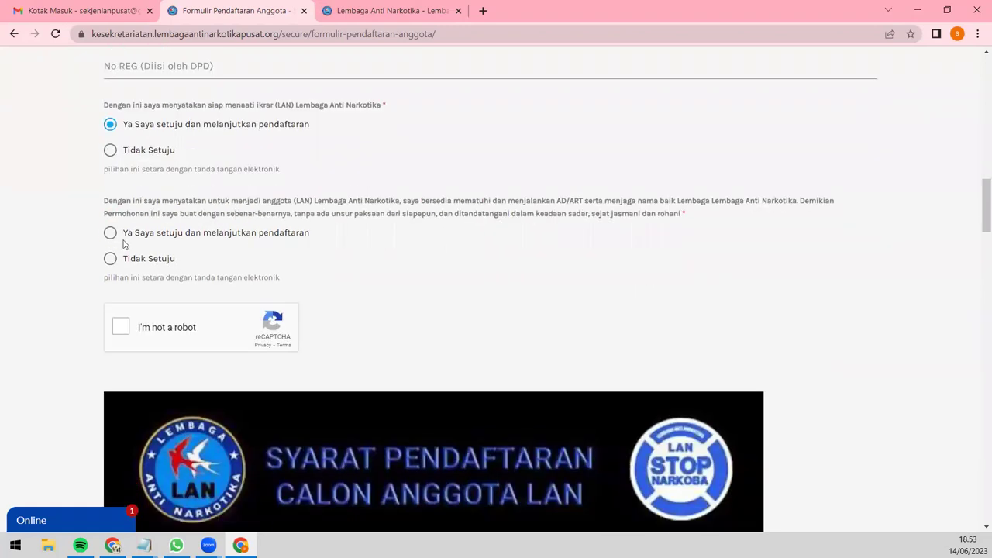
left_click_drag(207, 200, 446, 221)
left_click(447, 221)
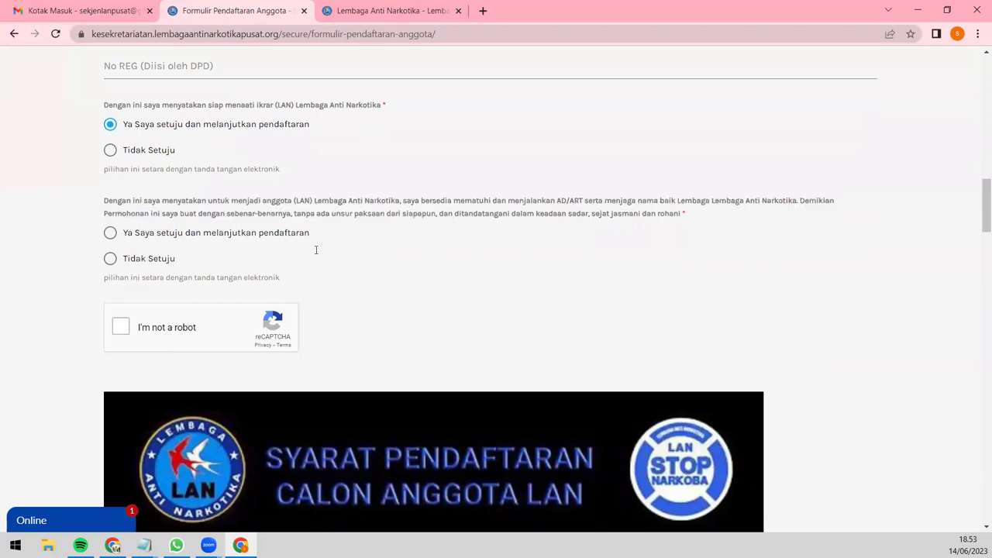
left_click(137, 238)
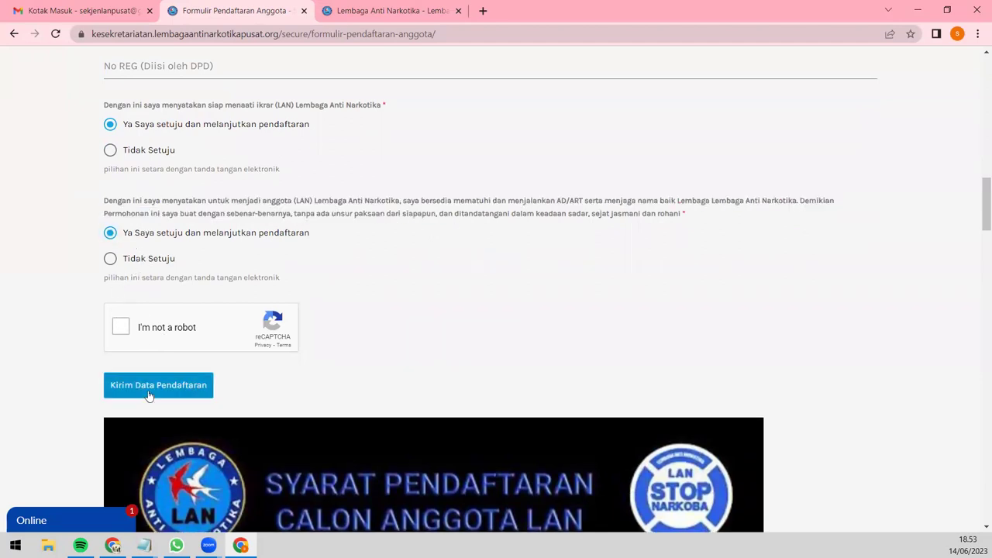
- Pass the reCAPTCHA by selecting the three bus images and verifying
scroll(121, 348, "up", 6)
scroll(116, 361, "down", 6)
left_click(121, 326)
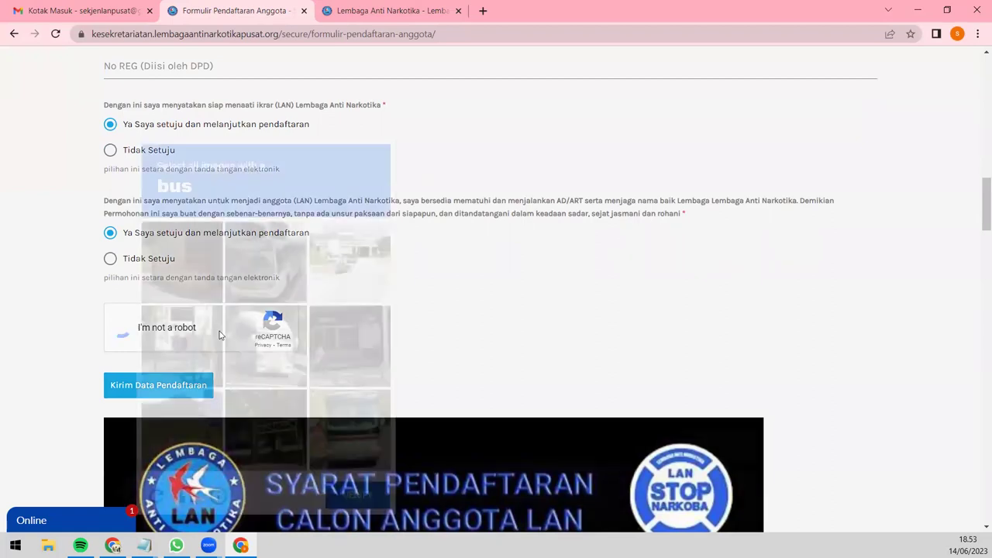
left_click(266, 262)
left_click(257, 362)
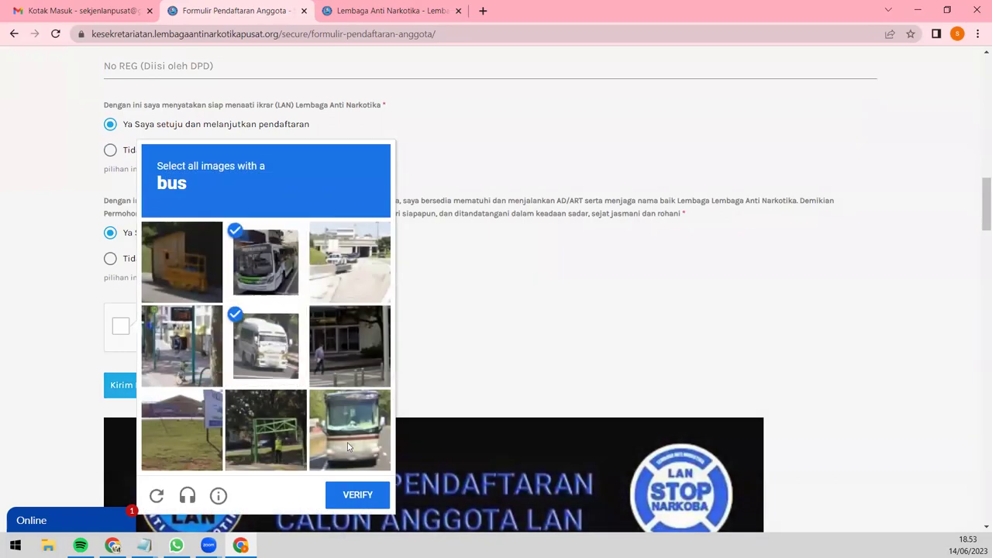
left_click(350, 430)
left_click(368, 500)
- Look through the rest of the form, focus Tempat Lahir, then move to the Gmail inbox
scroll(452, 405, "down", 8)
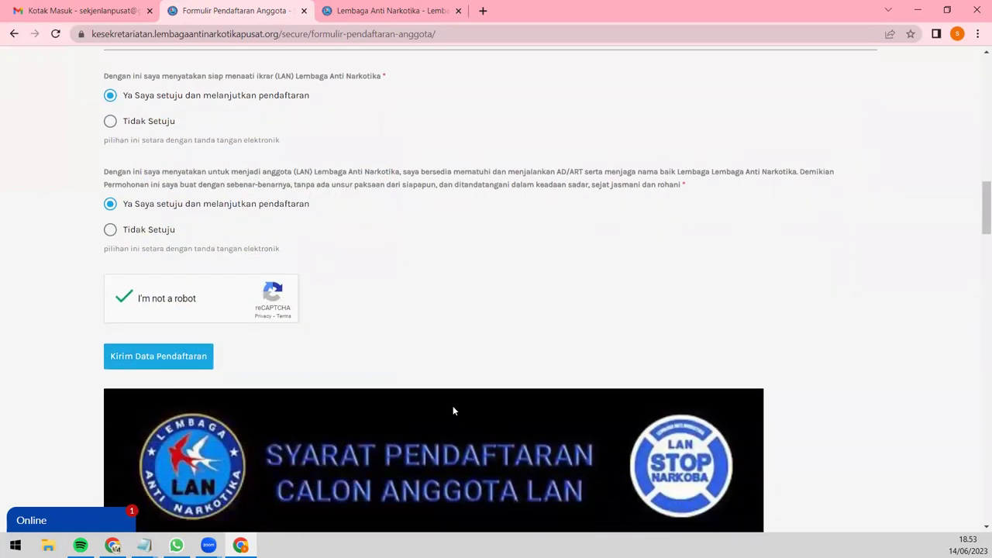
scroll(447, 407, "down", 10)
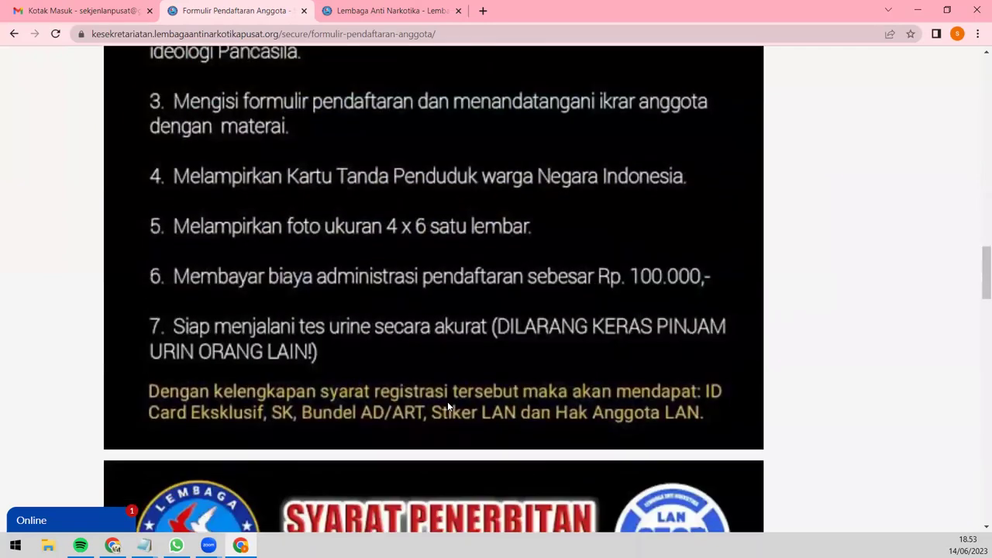
scroll(447, 406, "down", 12)
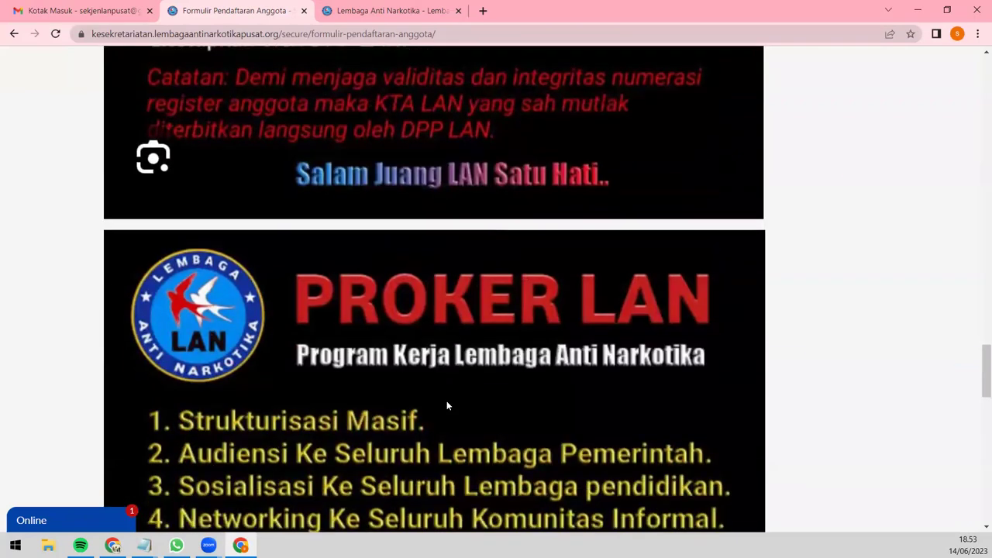
scroll(422, 469, "down", 5)
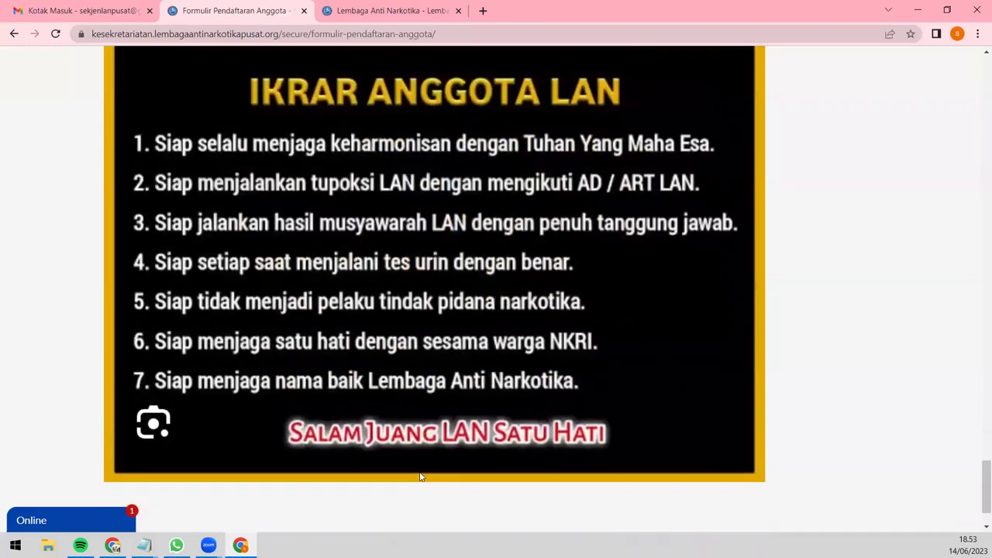
scroll(414, 485, "up", 15)
scroll(409, 489, "up", 20)
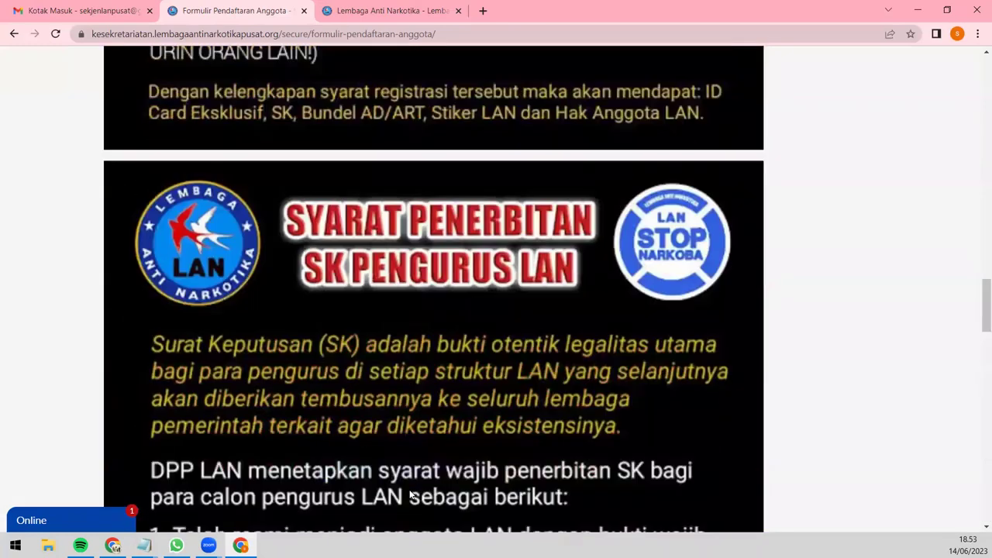
scroll(398, 468, "down", 3)
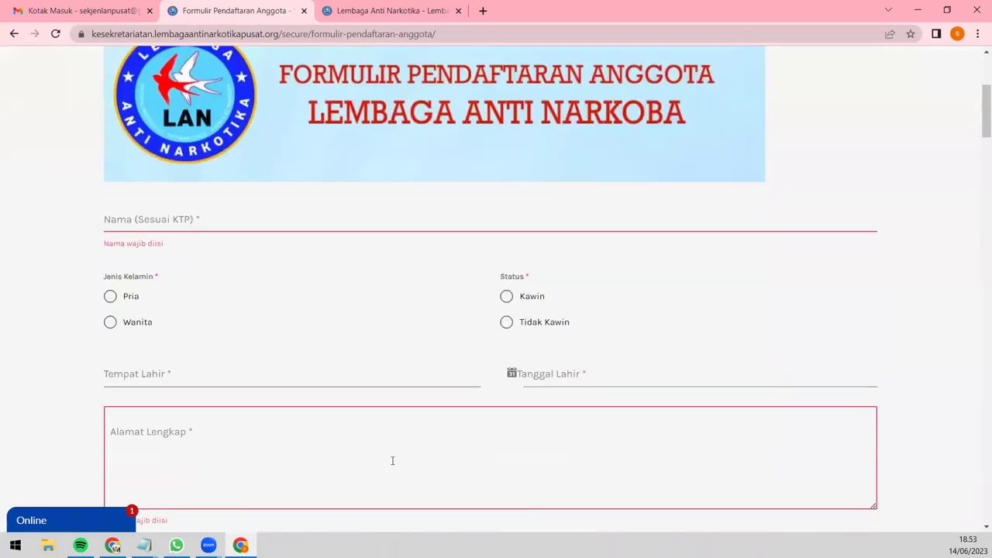
left_click(344, 383)
scroll(345, 382, "down", 2)
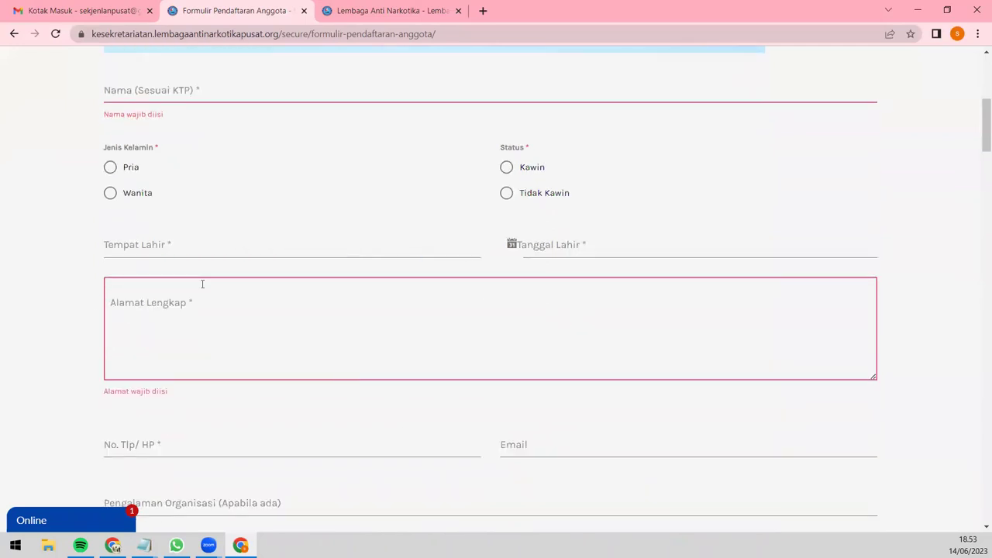
left_click(44, 14)
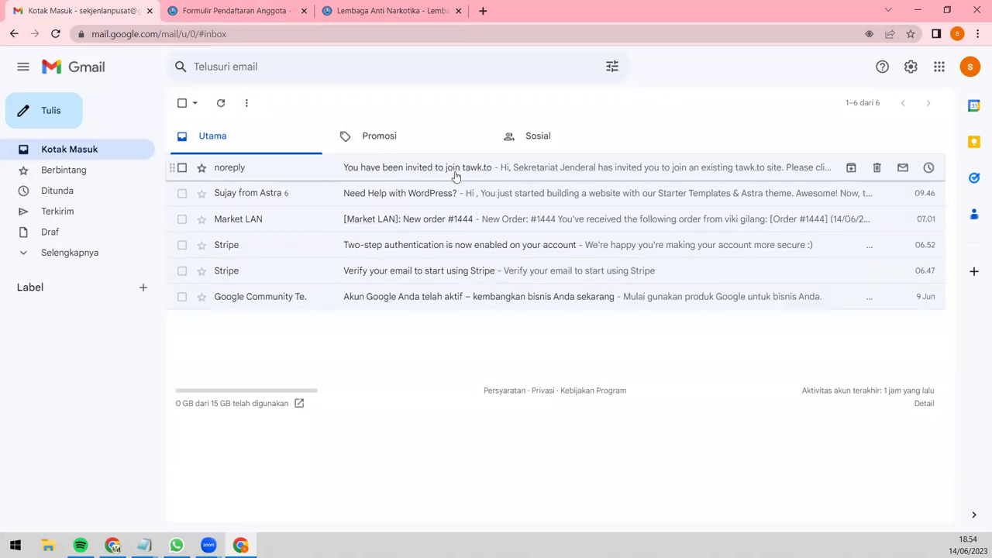
- Flip between Gmail and the registration form, ending on the form at its consent options
left_click(218, 8)
left_click(109, 9)
left_click(198, 10)
left_click(94, 7)
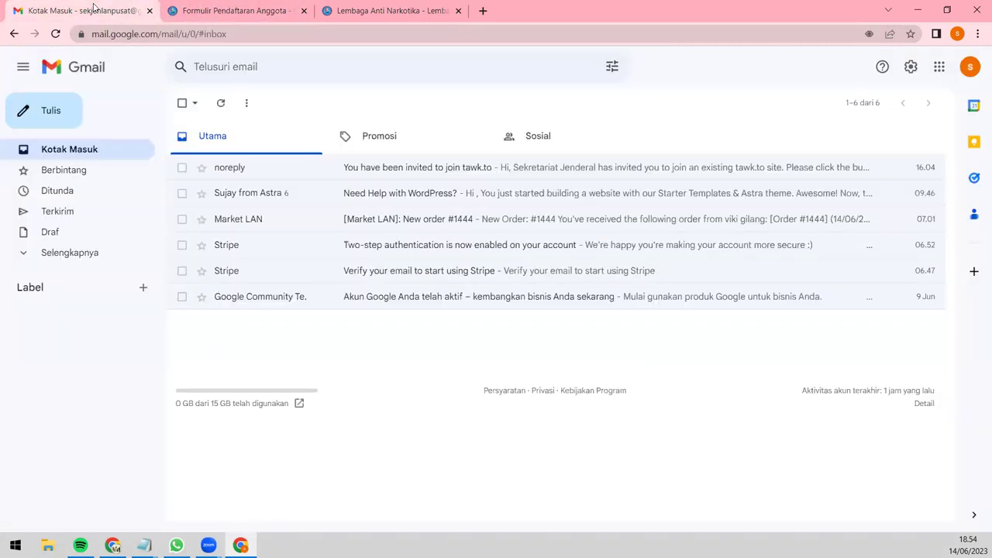
left_click(197, 7)
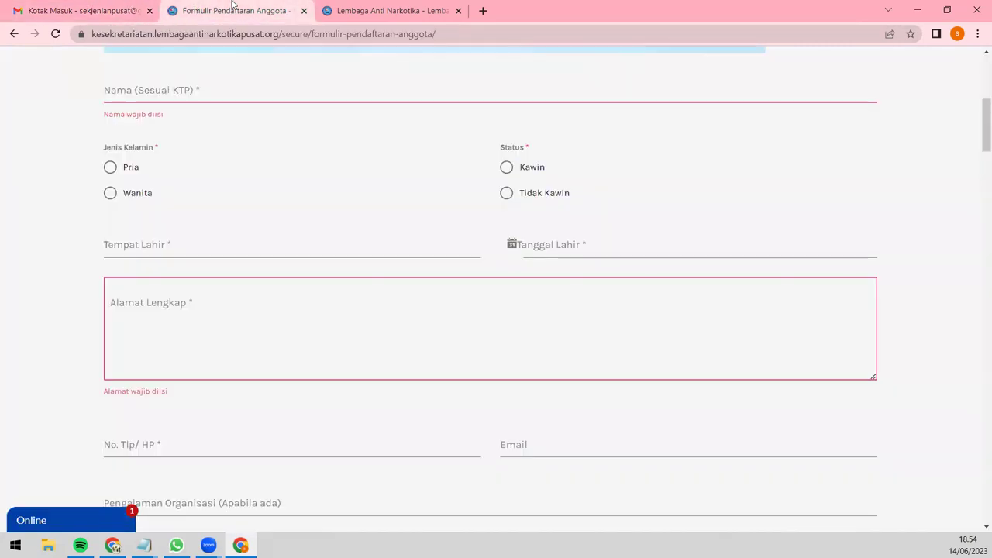
scroll(252, 384, "up", 5)
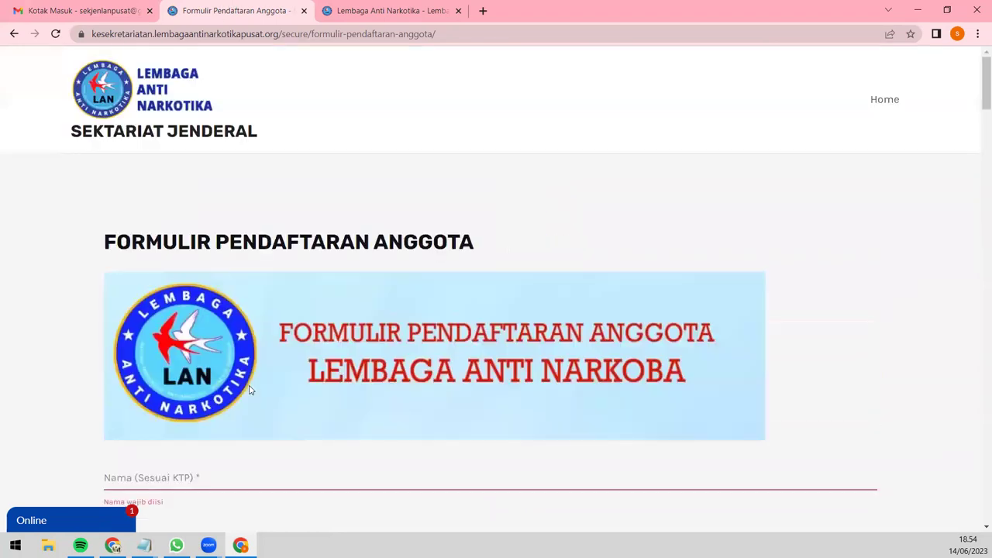
scroll(250, 392, "down", 3)
scroll(250, 394, "down", 1)
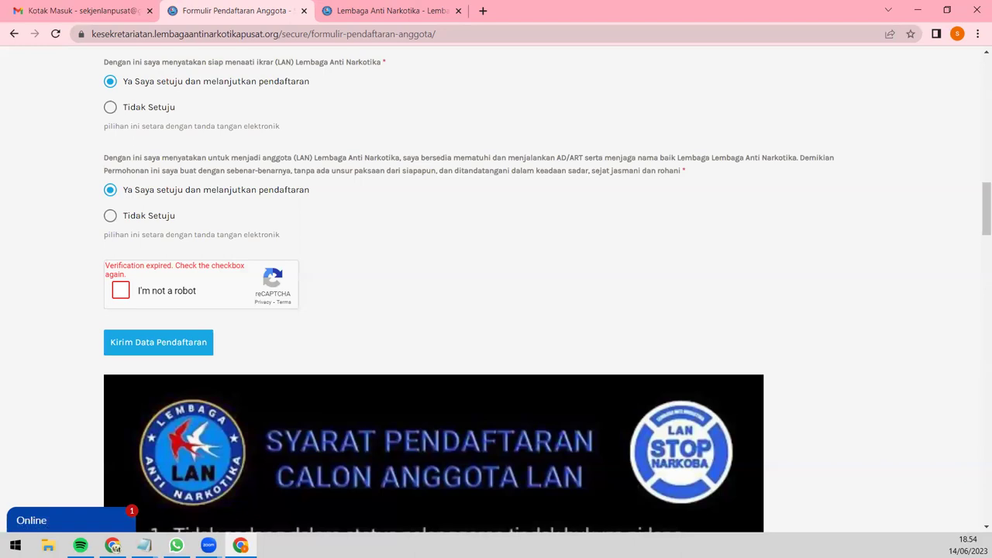
scroll(84, 261, "up", 15)
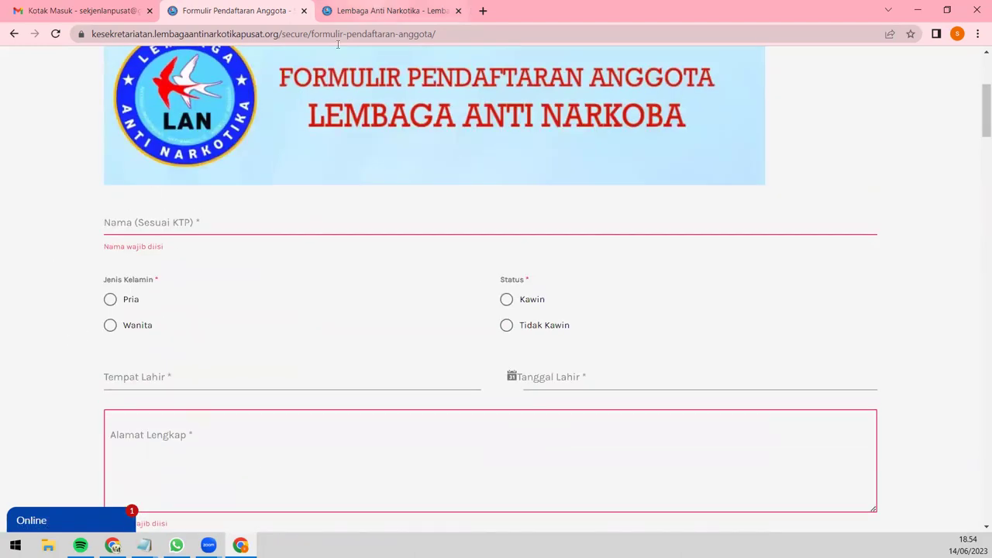
- Close the Lembaga Anti Narkotika homepage tab, then reload the six-message Gmail inbox
left_click(386, 11)
left_click(458, 11)
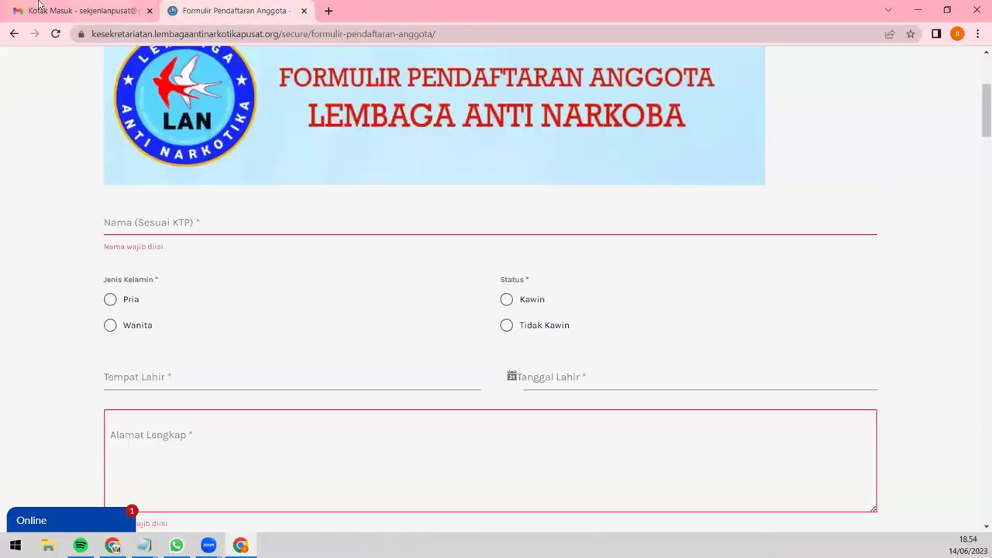
left_click(77, 11)
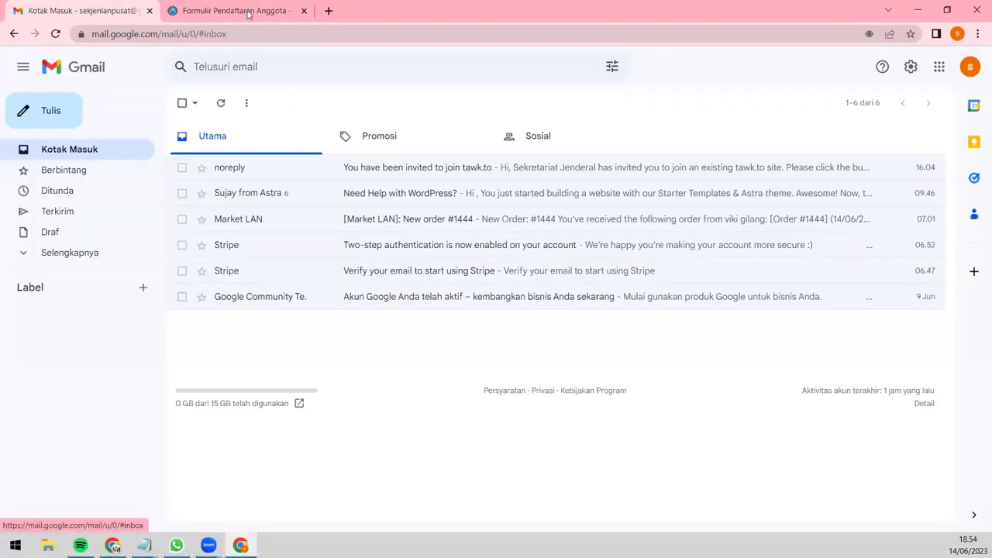
left_click(287, 11)
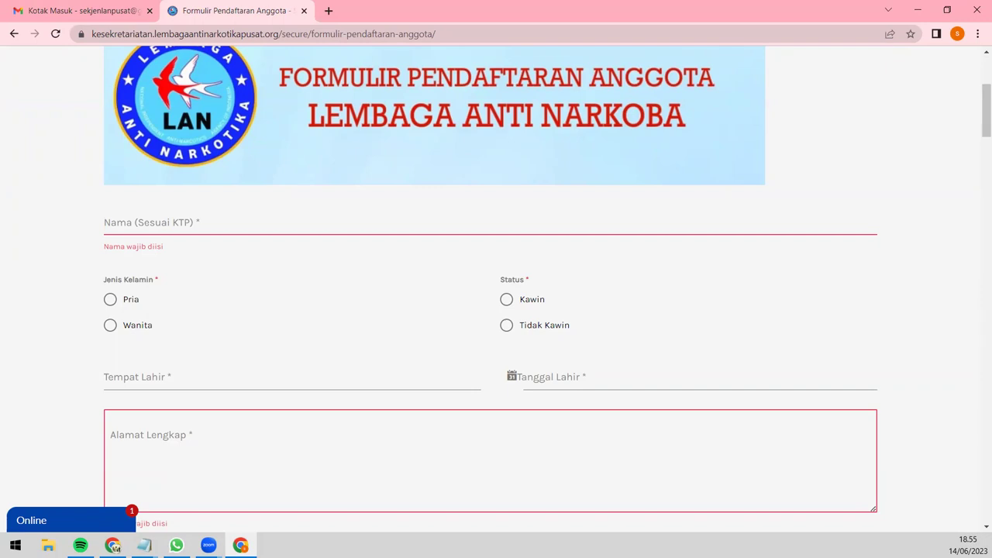
scroll(110, 141, "up", 2)
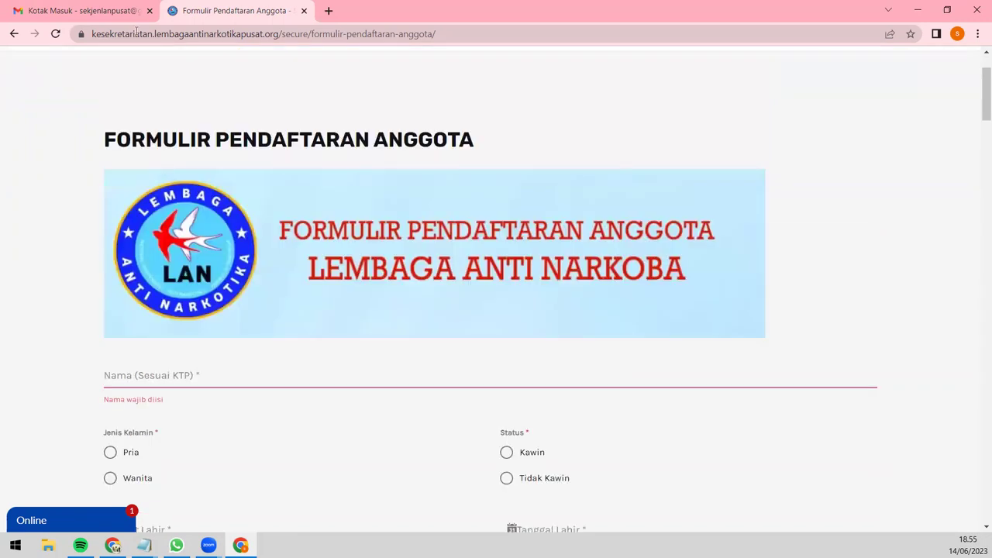
key("ctrl+shift+Tab")
left_click(55, 34)
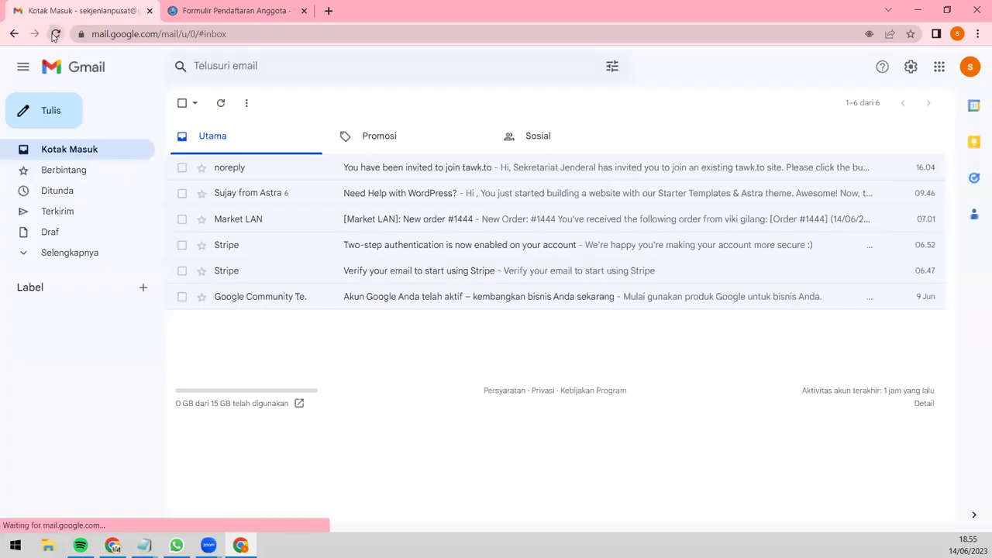
- Reload Gmail until the 'Pendafatan Anggota Baru' email with two attachments arrives
left_click(55, 34)
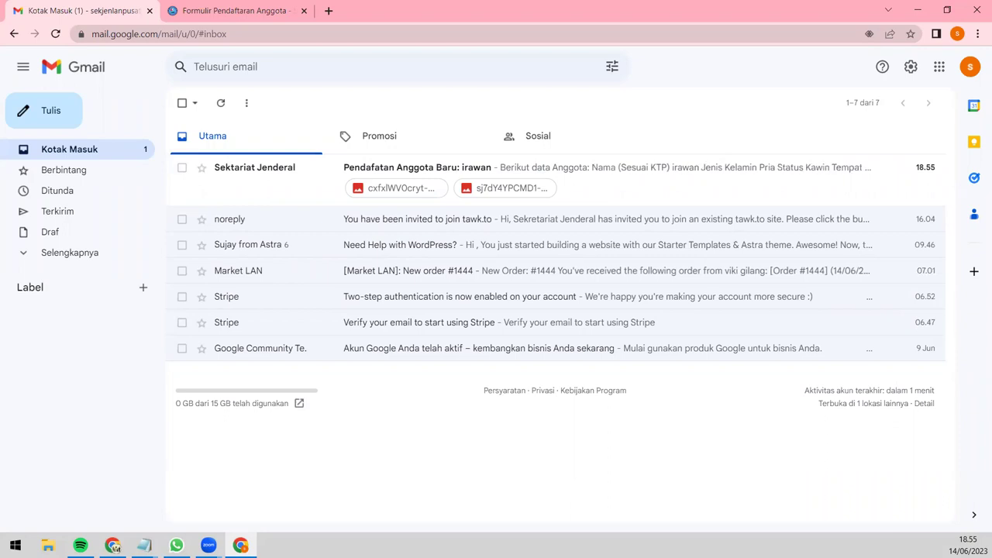
key("alt+Tab")
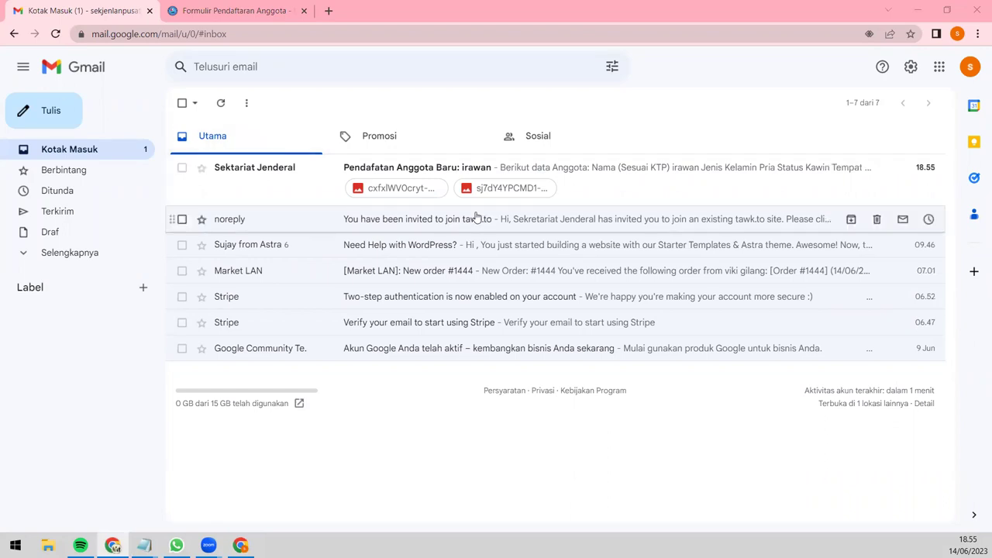
- Open the 'Pendafatan Anggota Baru' email and review its 17 fields and two image attachments
left_click(571, 184)
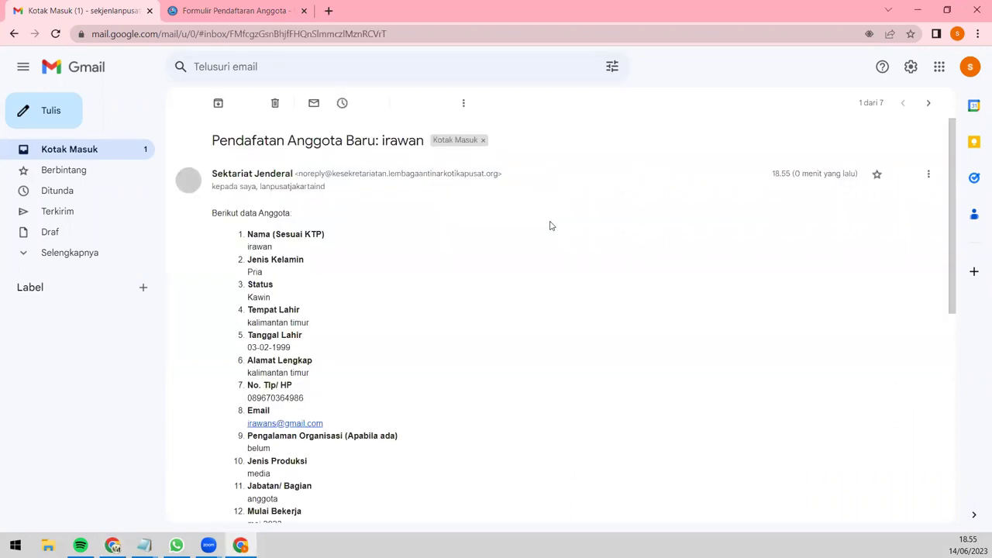
scroll(461, 264, "down", 10)
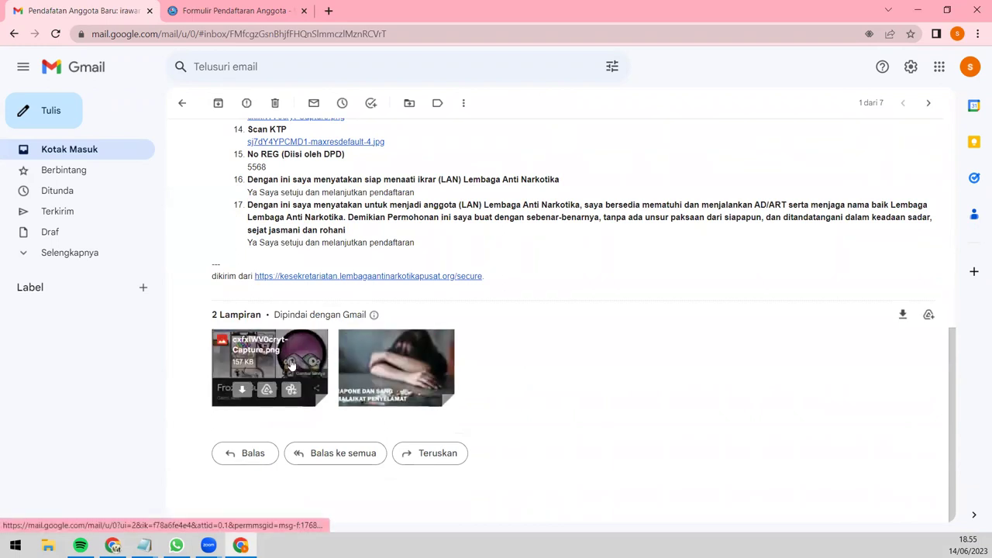
mouse_move(303, 362)
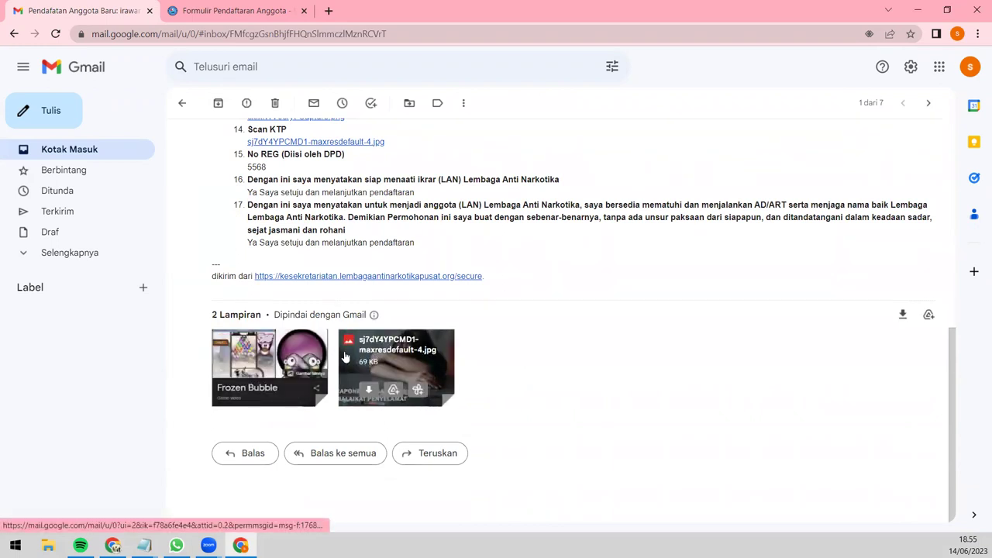
scroll(317, 344, "up", 3)
scroll(310, 312, "up", 5)
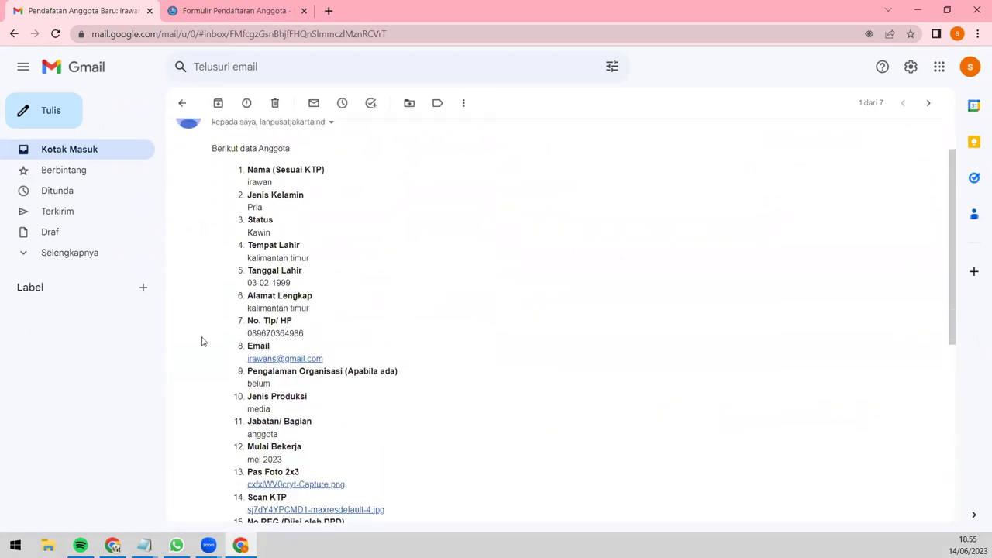
scroll(307, 332, "down", 3)
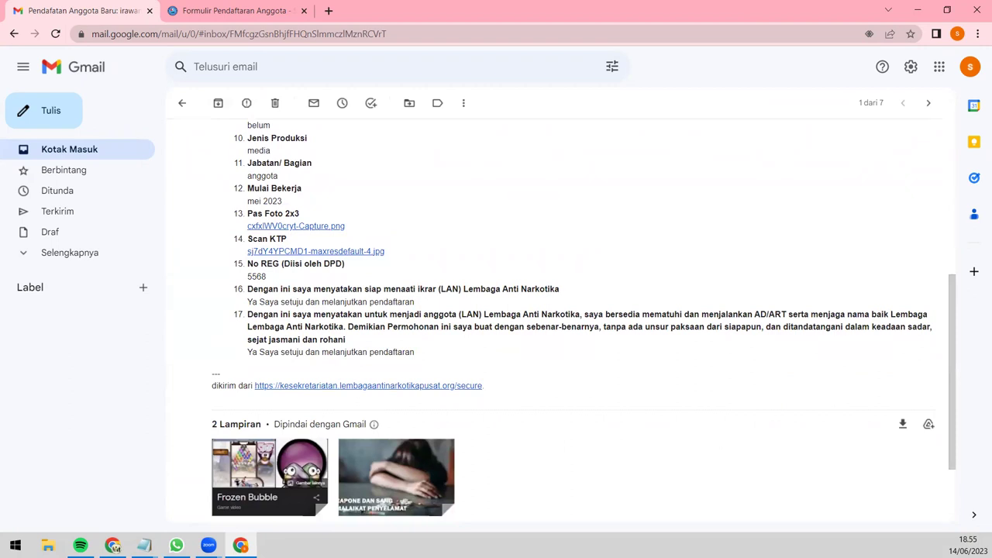
left_click(113, 544)
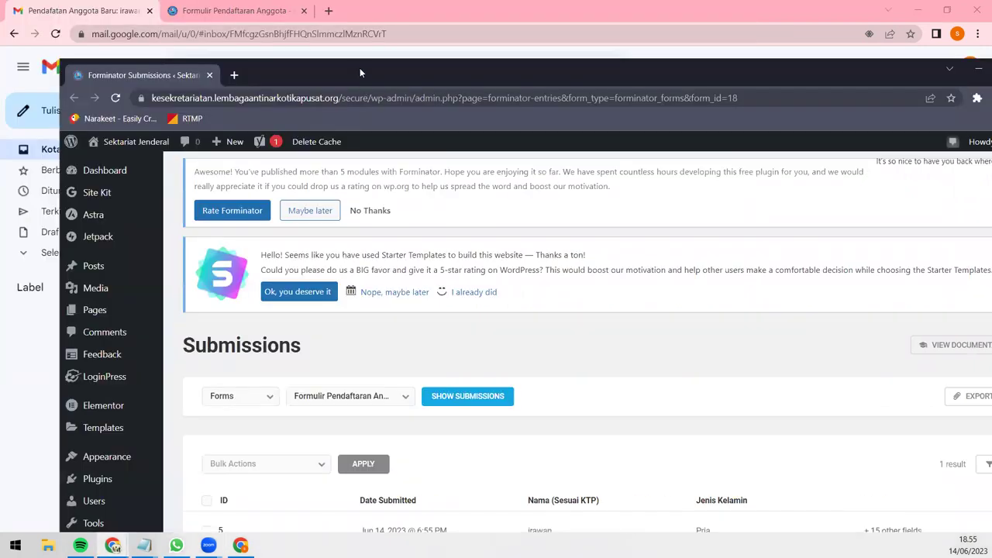
- Expand Forminator entry #5 and review its fields, Pas Foto, Scan KTP and No REG 5568
scroll(289, 419, "down", 1)
scroll(290, 419, "down", 1)
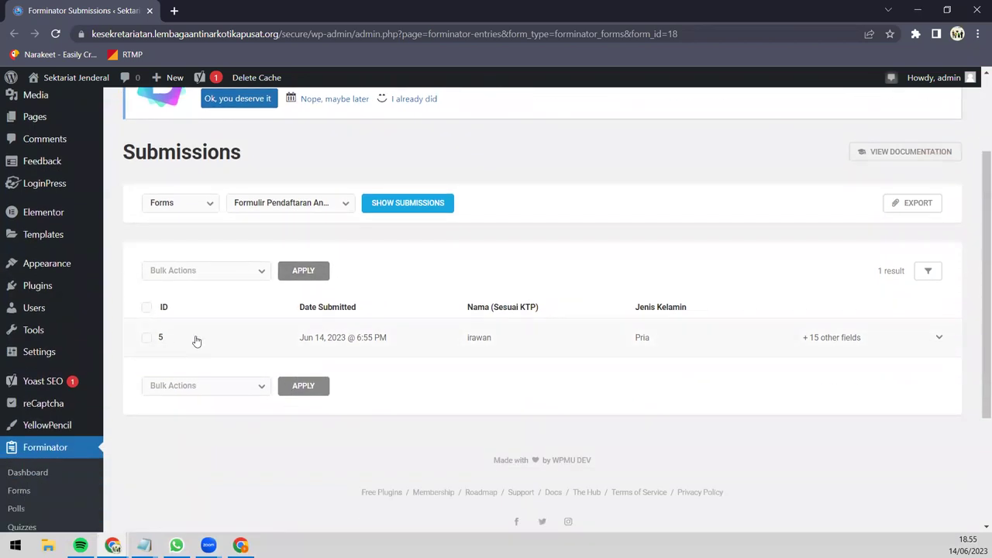
left_click(940, 335)
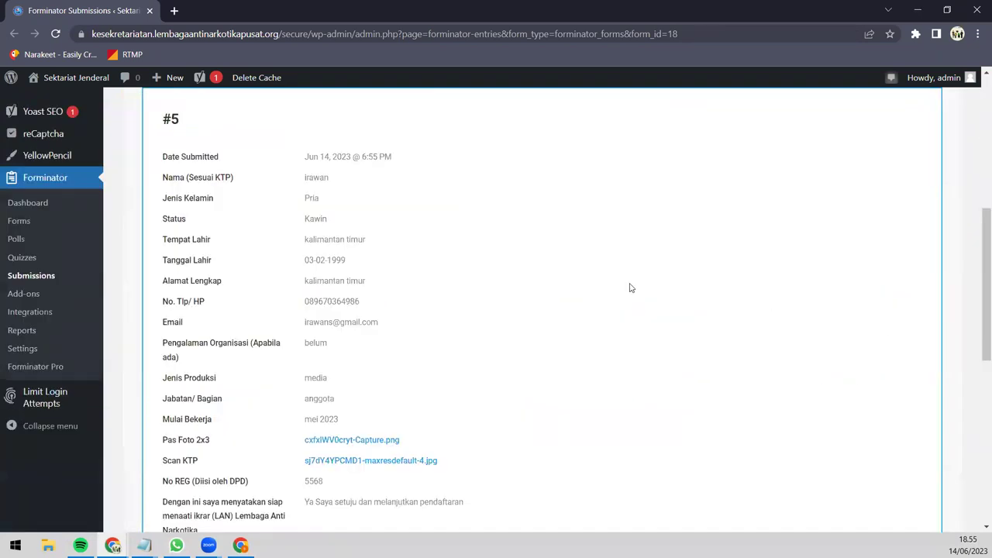
scroll(197, 287, "down", 3)
scroll(209, 267, "down", 2)
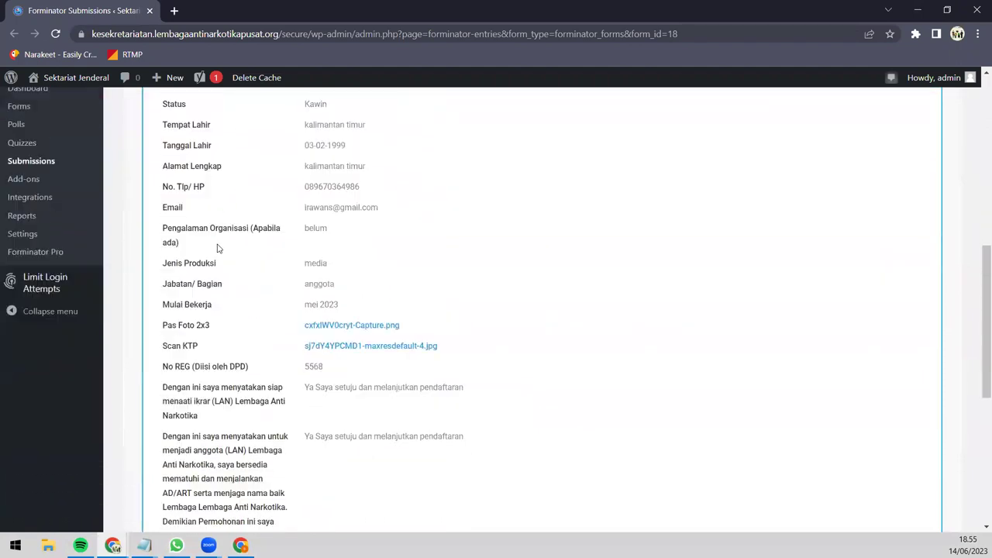
scroll(221, 268, "down", 2)
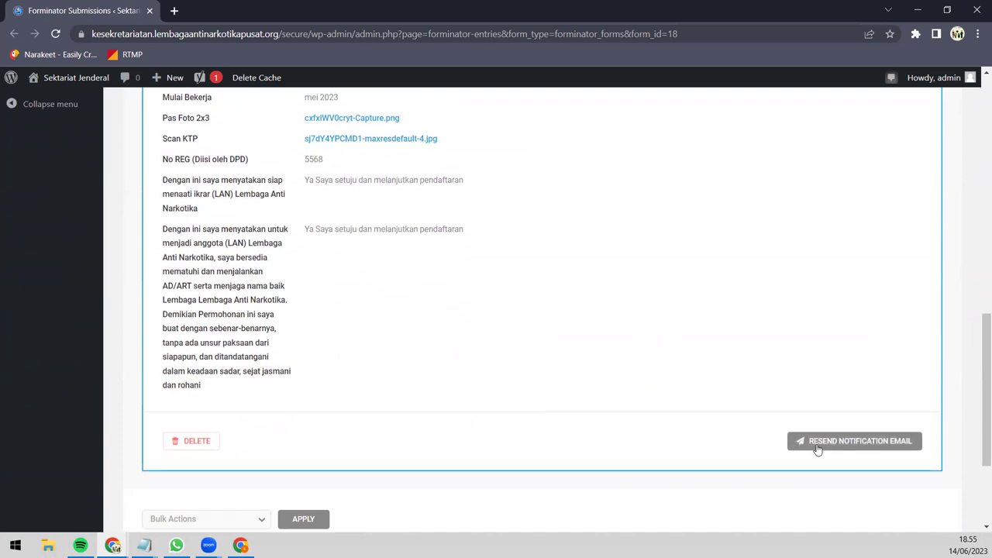
scroll(817, 450, "up", 7)
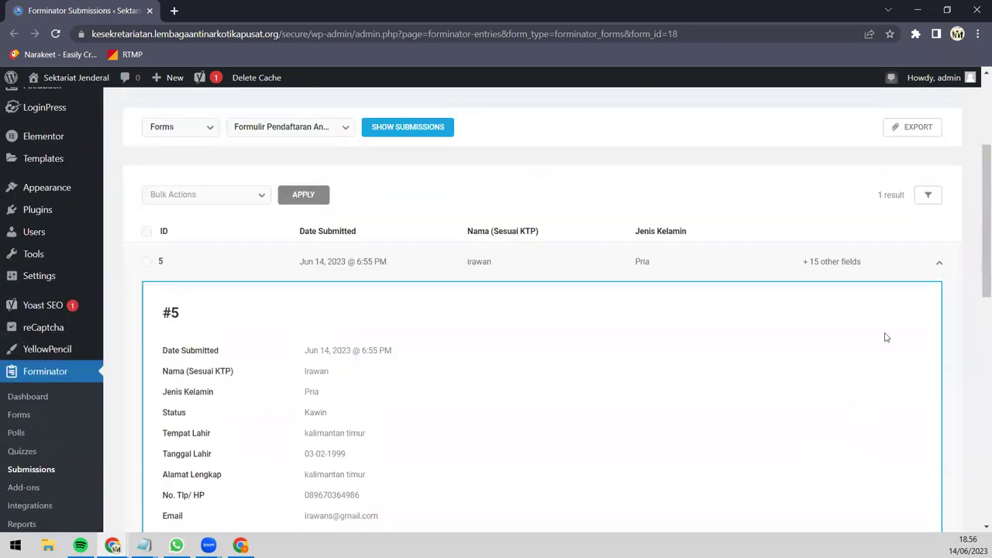
scroll(500, 264, "up", 1)
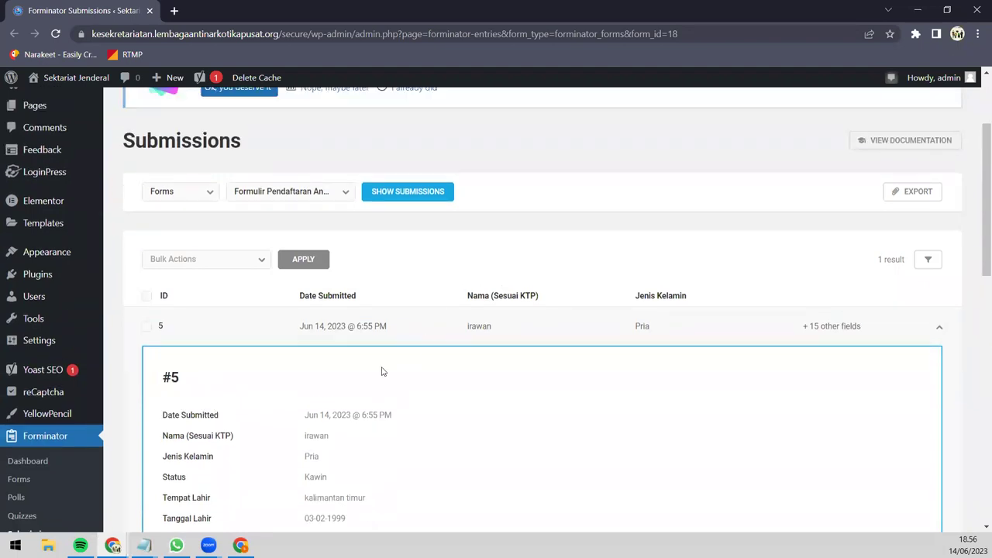
scroll(465, 303, "down", 2)
scroll(804, 225, "up", 3)
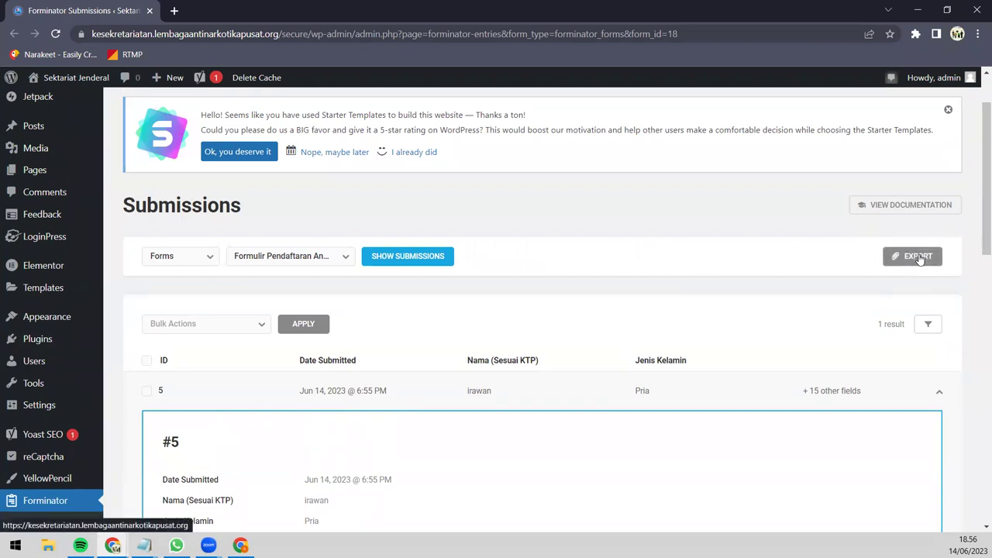
scroll(483, 359, "down", 3)
scroll(250, 219, "up", 2)
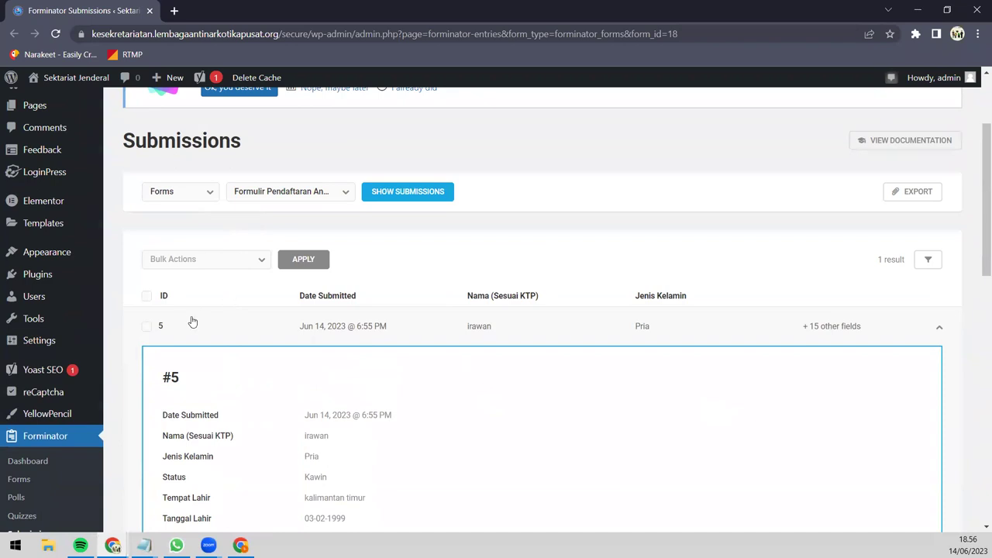
scroll(220, 333, "down", 1)
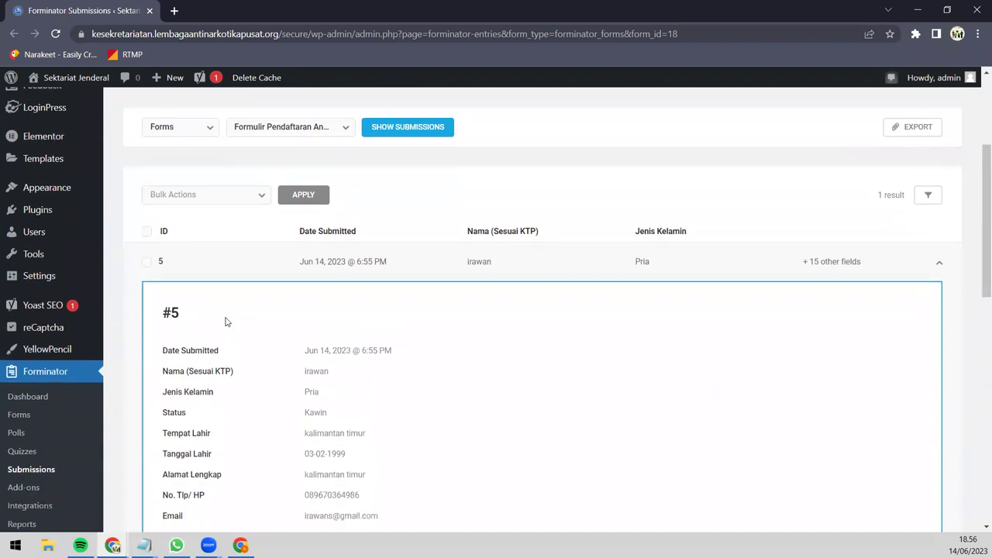
scroll(228, 339, "down", 10)
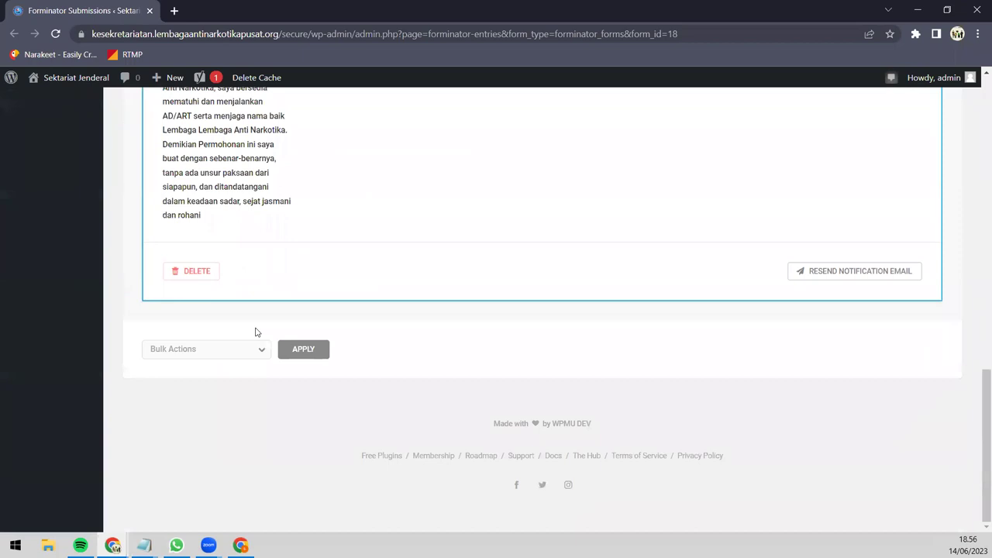
scroll(255, 332, "up", 7)
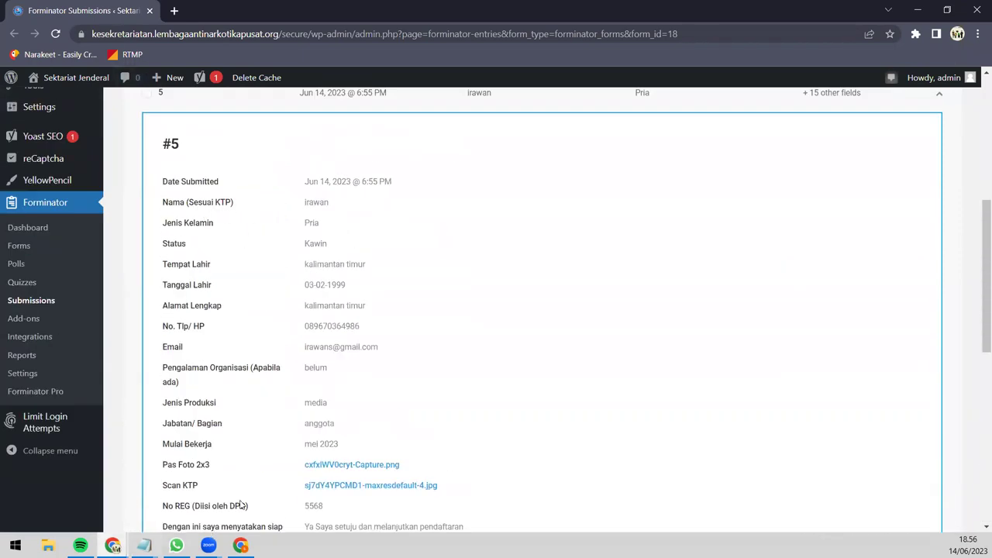
scroll(223, 411, "up", 2)
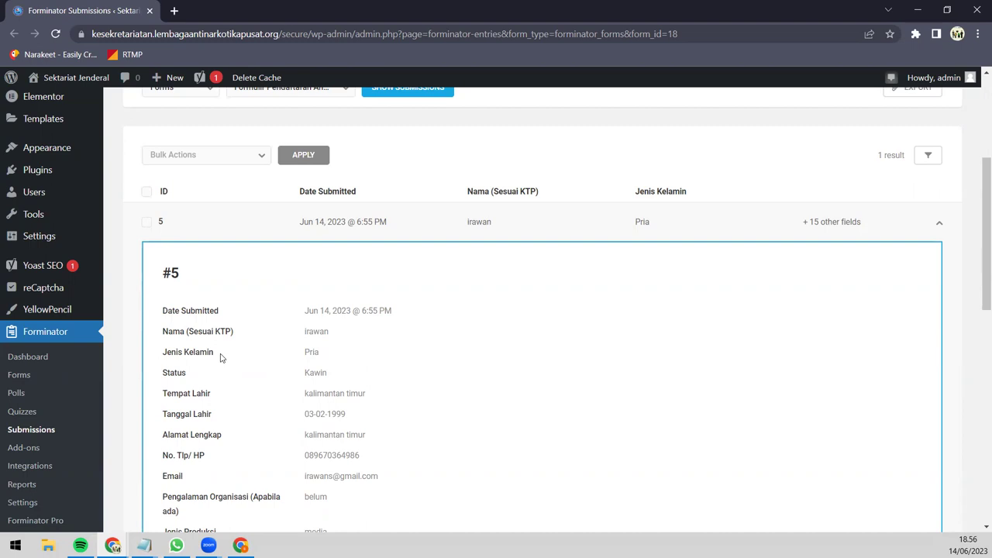
scroll(220, 356, "down", 3)
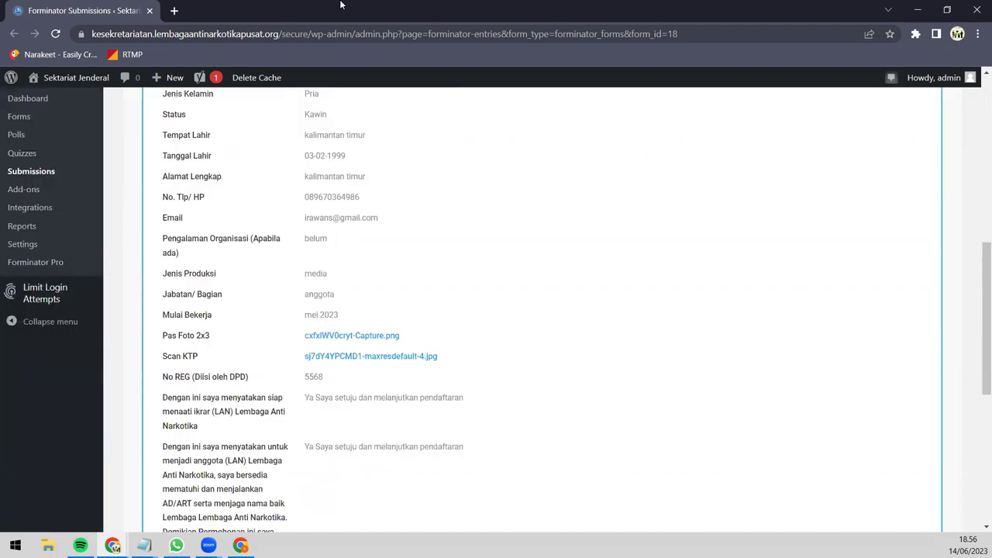
- Set aside the WordPress admin window and open the Laporan Program Kerja Elektronik tile from the Sekretariat Jenderal home page
left_click(917, 10)
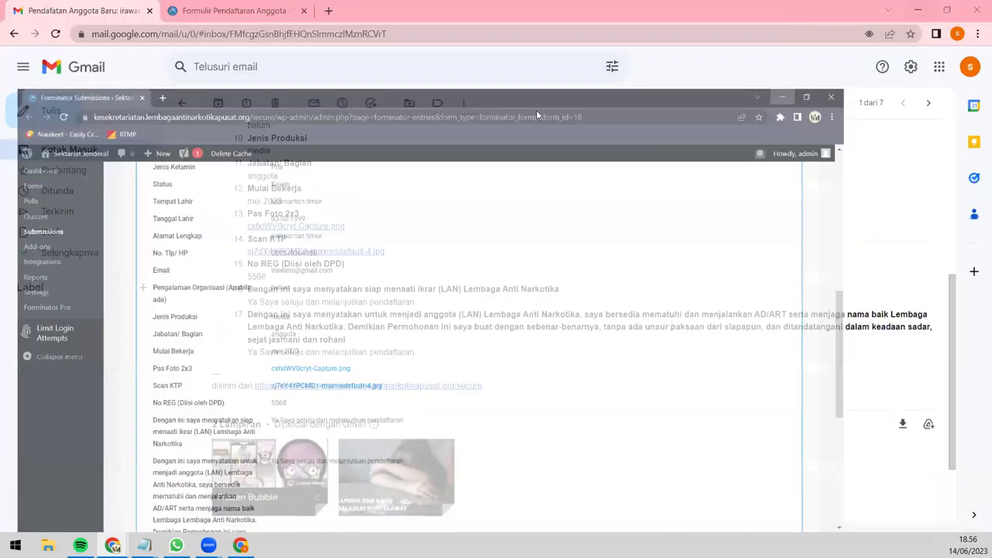
key("ctrl+Tab")
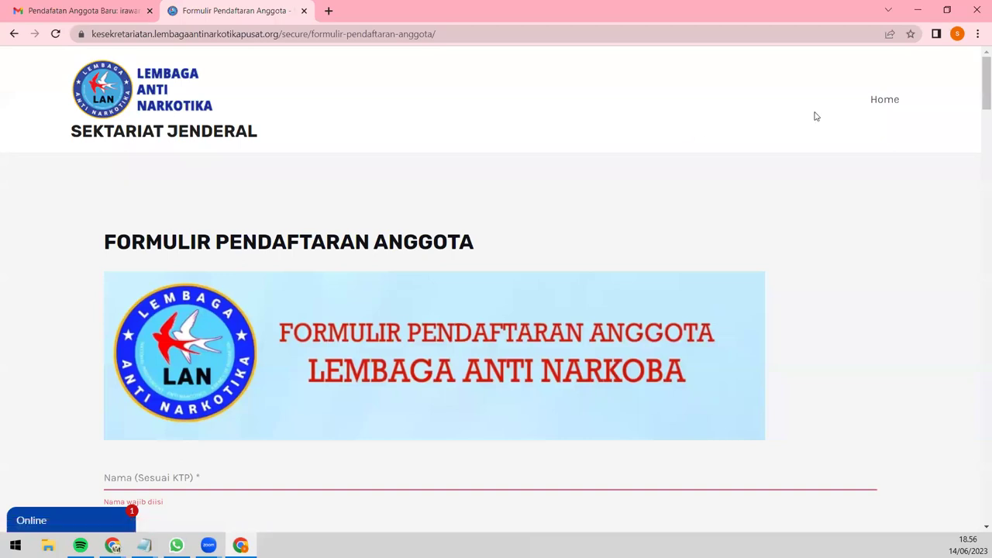
left_click(885, 99)
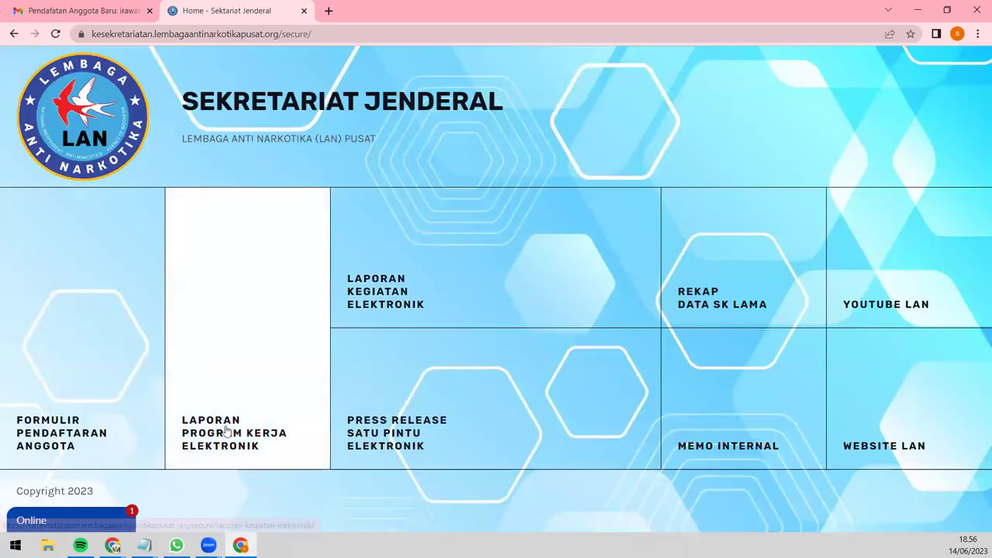
left_click(230, 448)
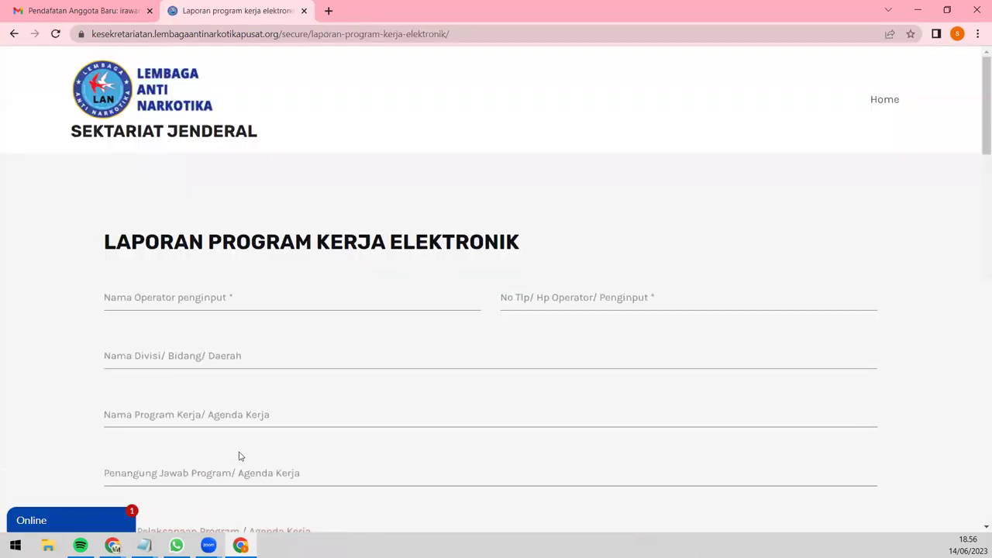
- Look over the form's fields, from the Agenda 2 news link and attendee count up to Nama Operator penginput
scroll(230, 460, "down", 10)
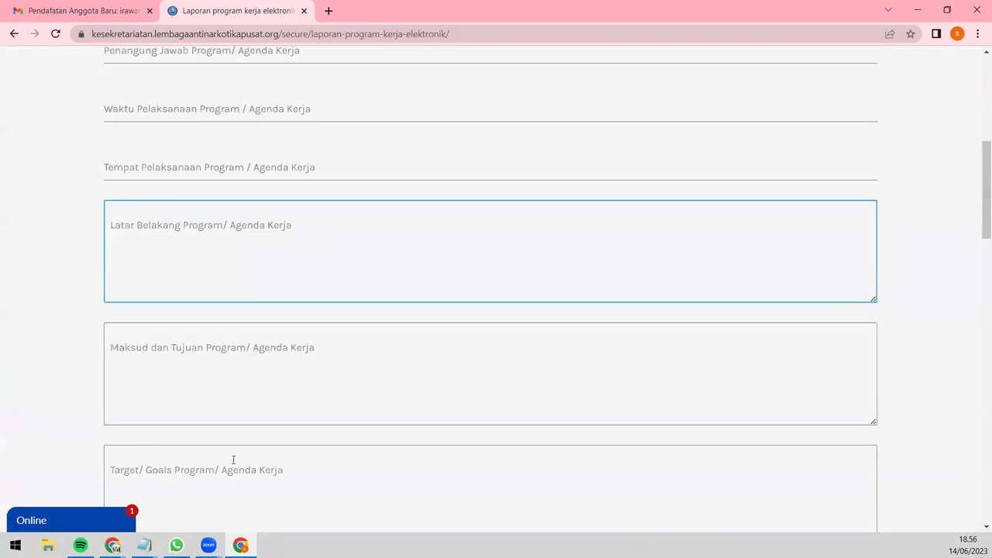
scroll(232, 460, "down", 8)
left_click(237, 473)
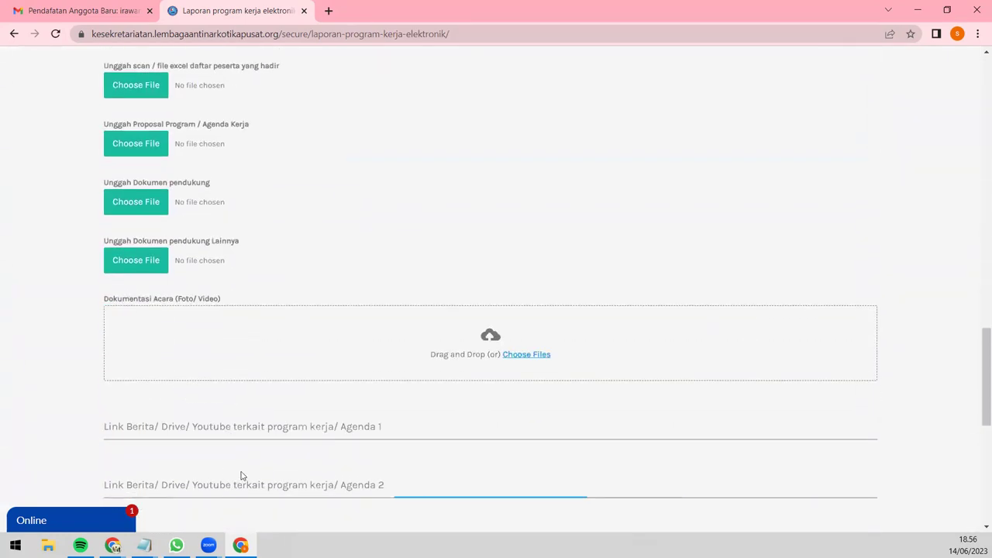
scroll(242, 473, "up", 6)
left_click(242, 477)
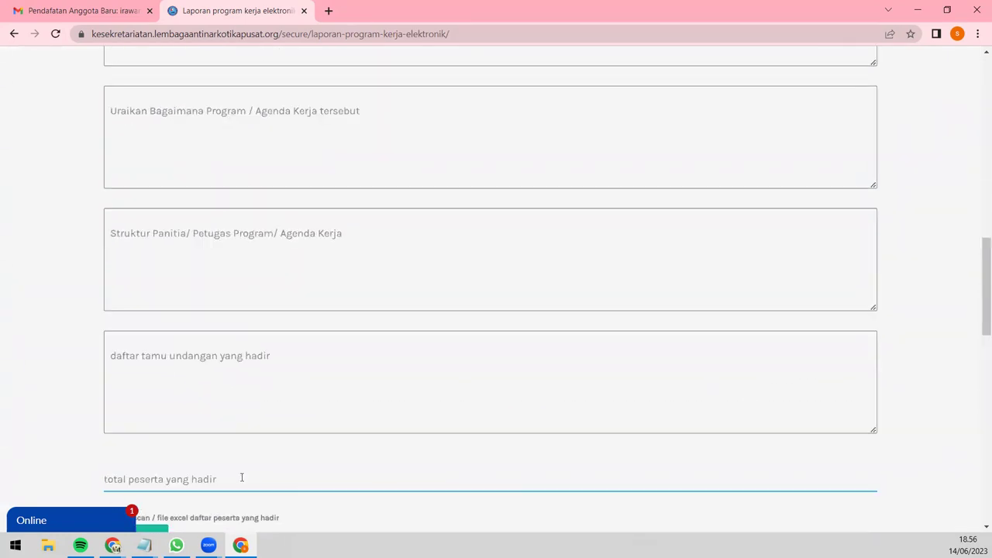
scroll(243, 482, "up", 10)
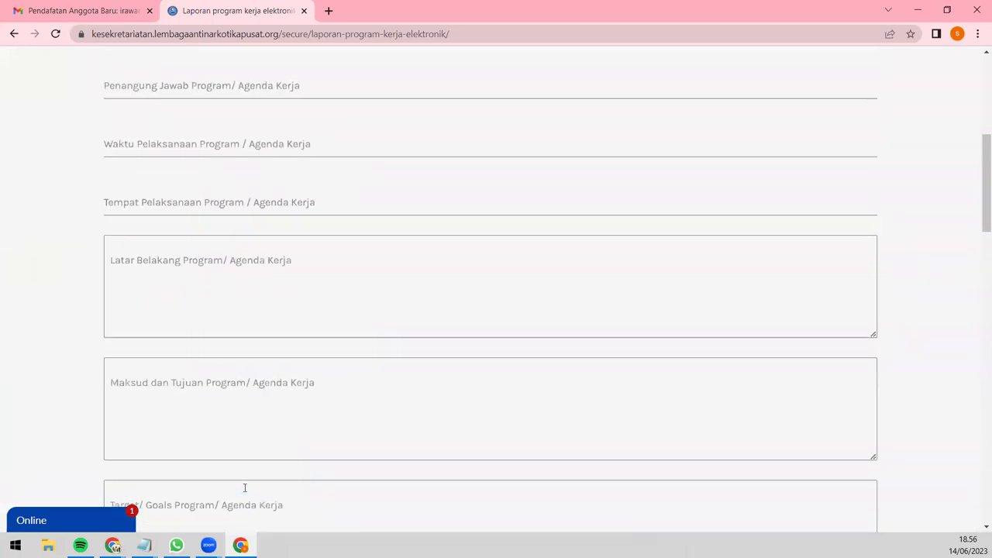
left_click(194, 233)
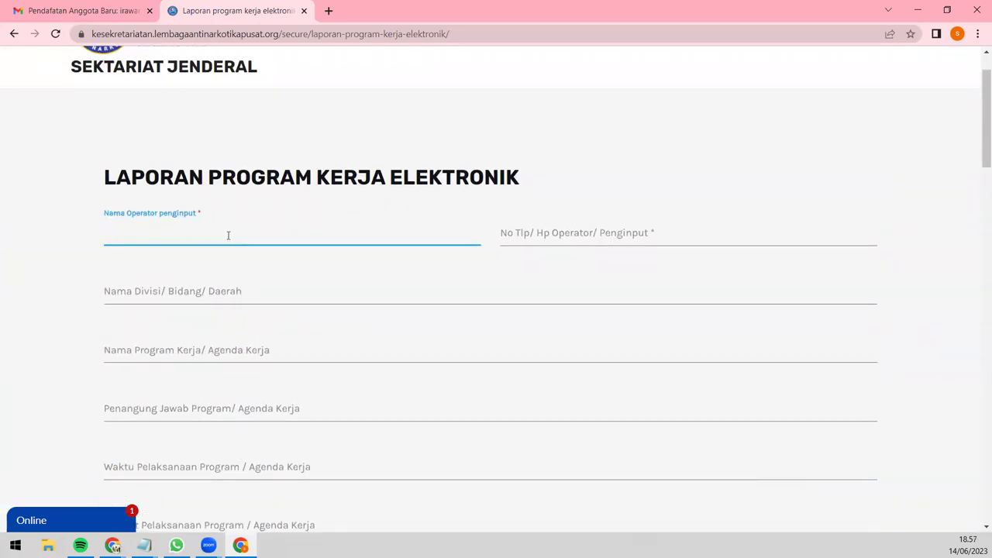
left_click(504, 234)
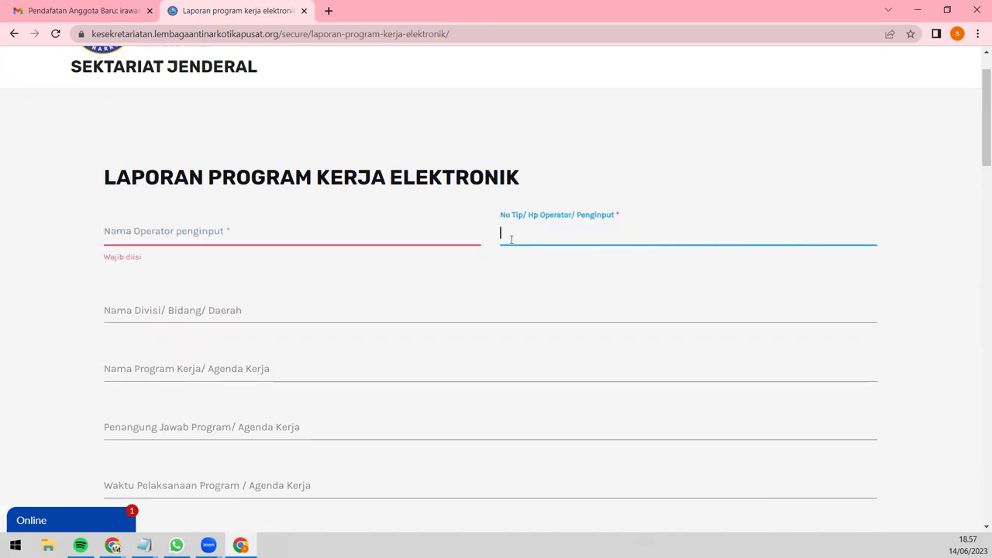
left_click(350, 314)
left_click(272, 234)
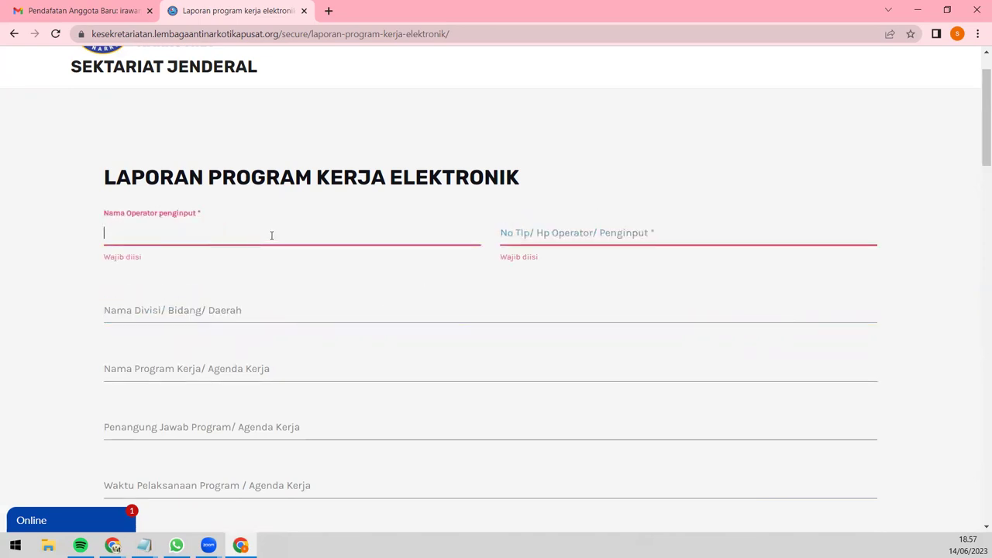
left_click(537, 232)
left_click(265, 332)
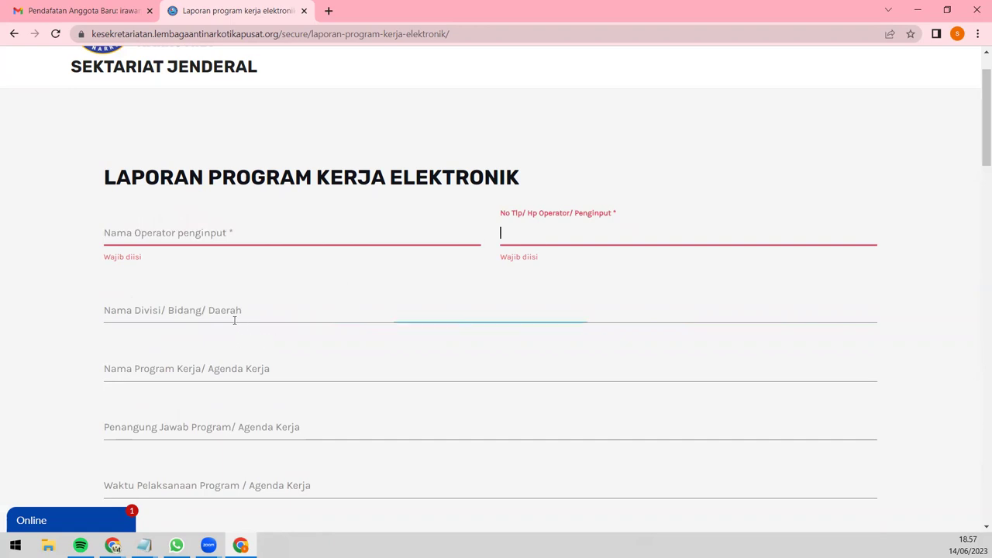
left_click(242, 235)
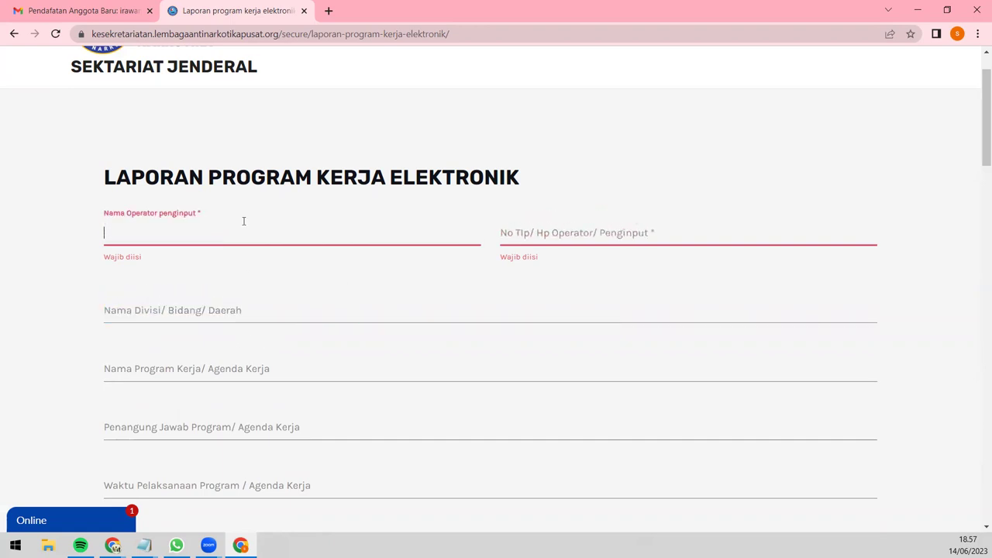
left_click(524, 225)
left_click(344, 225)
left_click(524, 238)
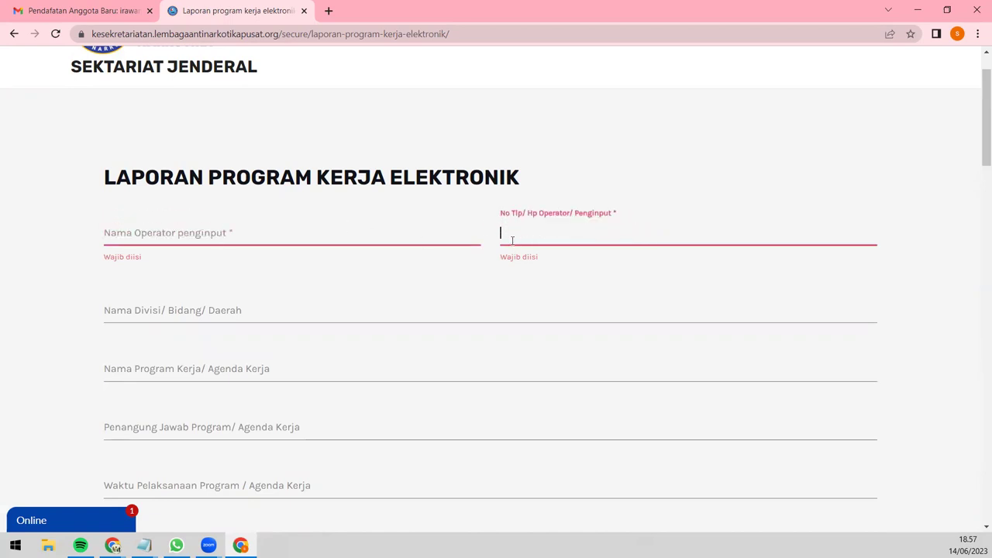
left_click(283, 230)
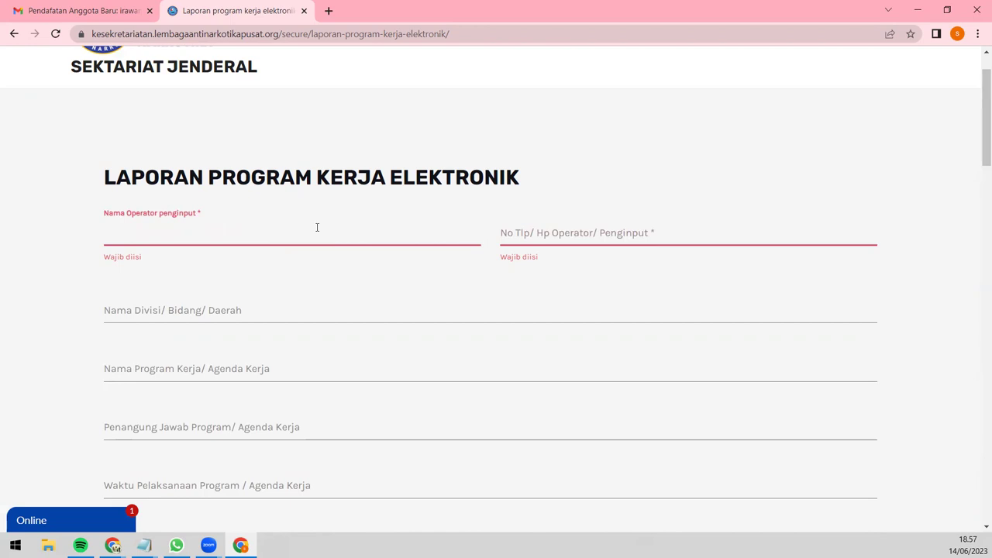
left_click(509, 230)
left_click(144, 237)
left_click(505, 233)
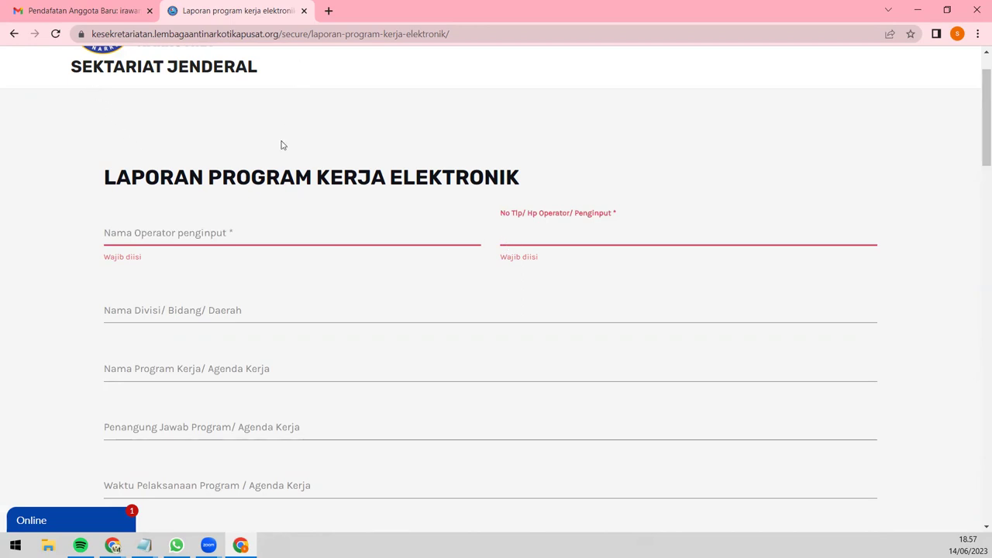
left_click(255, 237)
left_click(542, 240)
scroll(282, 285, "down", 1)
left_click(250, 172)
left_click(556, 164)
left_click(387, 168)
left_click(504, 167)
left_click(345, 168)
left_click(502, 171)
left_click(263, 172)
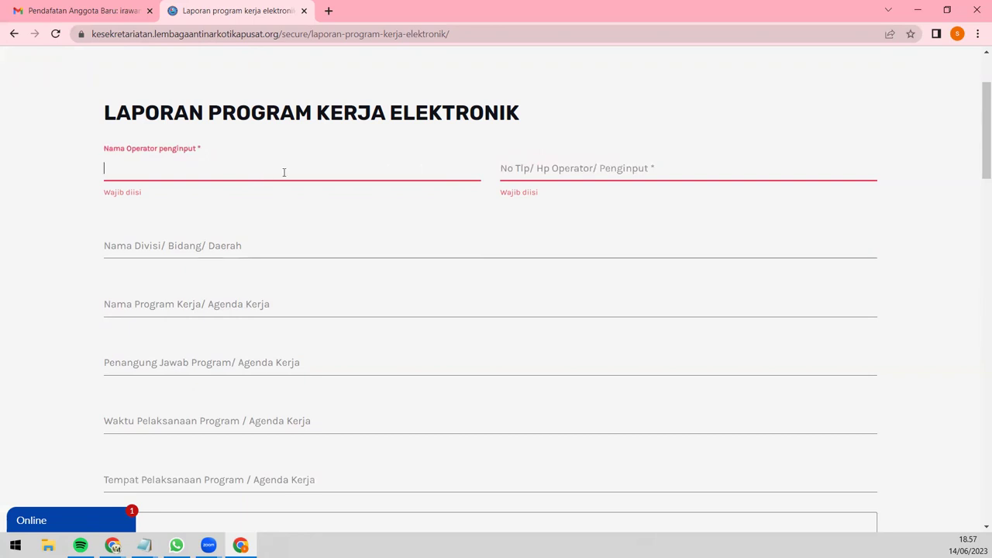
left_click(517, 171)
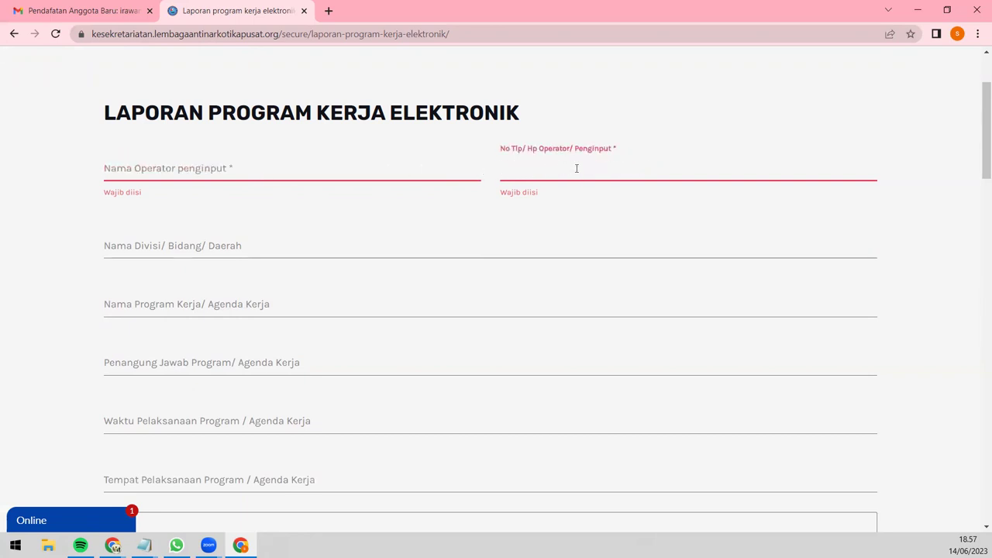
left_click(364, 175)
left_click(546, 169)
scroll(310, 222, "down", 2)
left_click(188, 117)
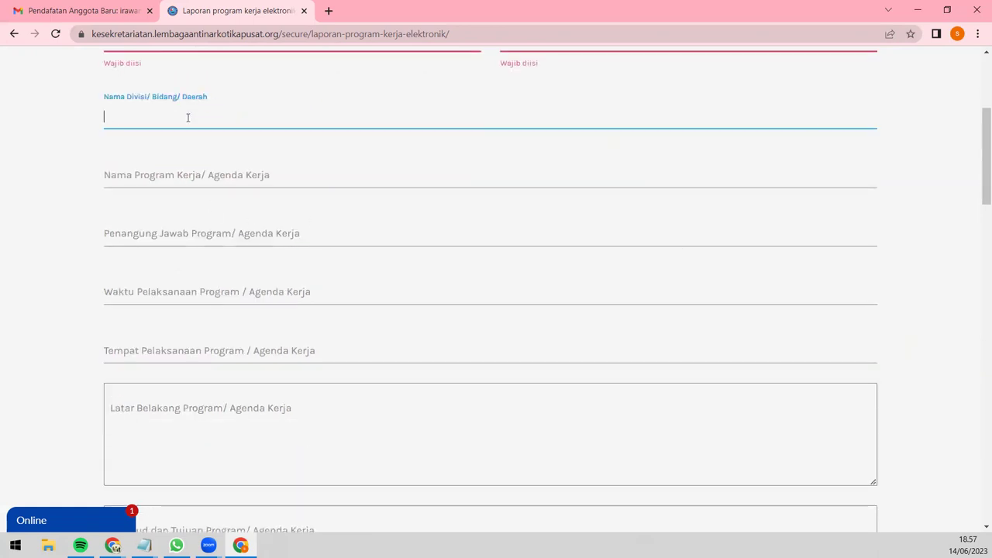
left_click(151, 176)
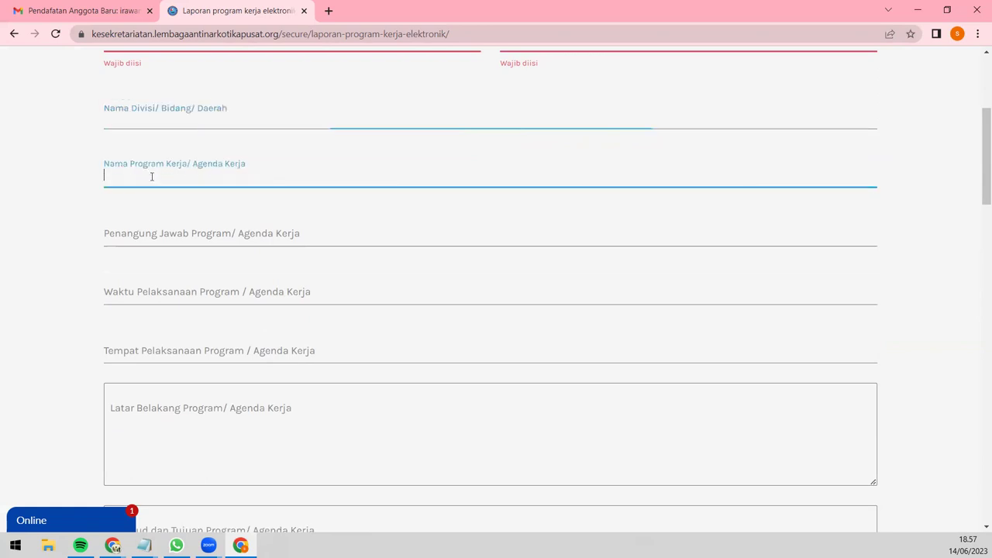
left_click(127, 242)
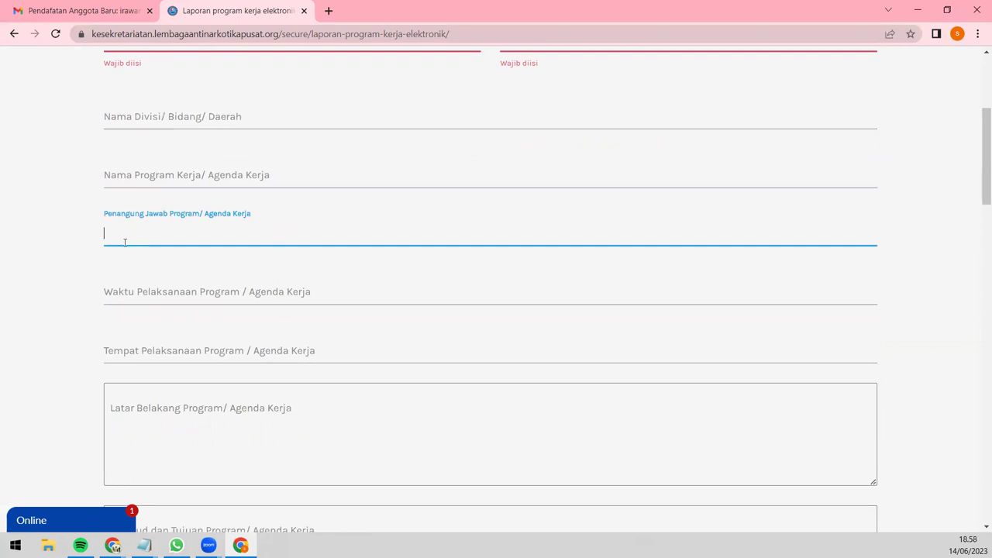
scroll(130, 255, "down", 1)
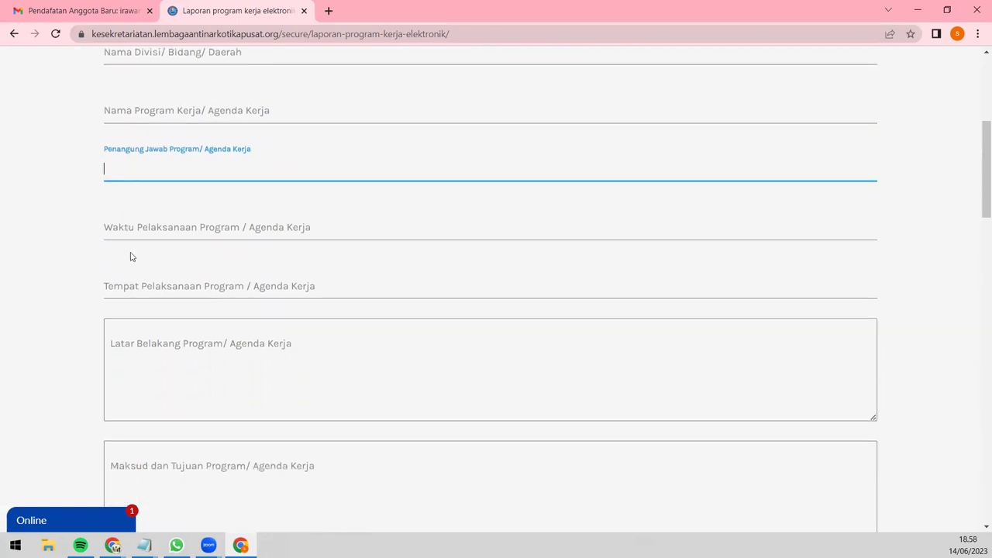
left_click(133, 227)
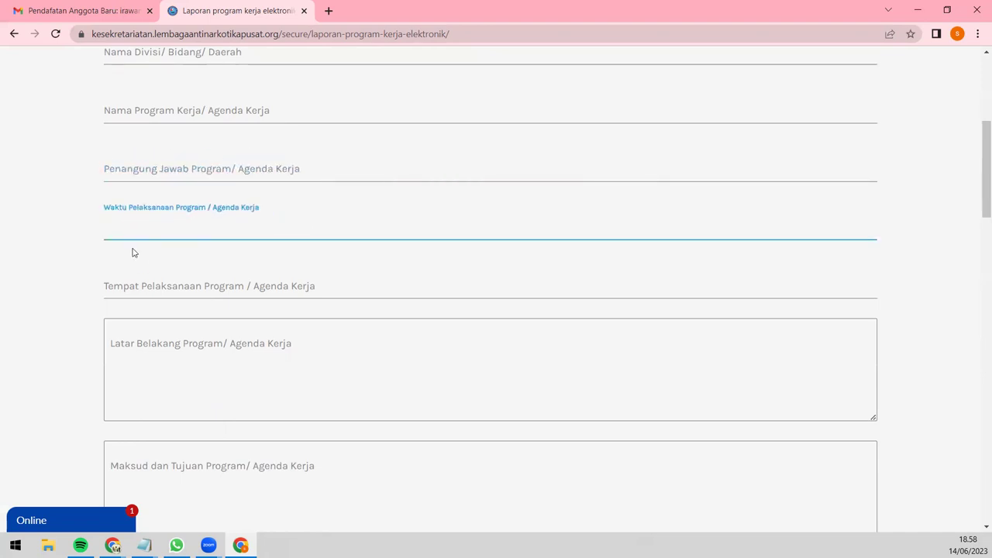
scroll(133, 253, "down", 1)
left_click(139, 224)
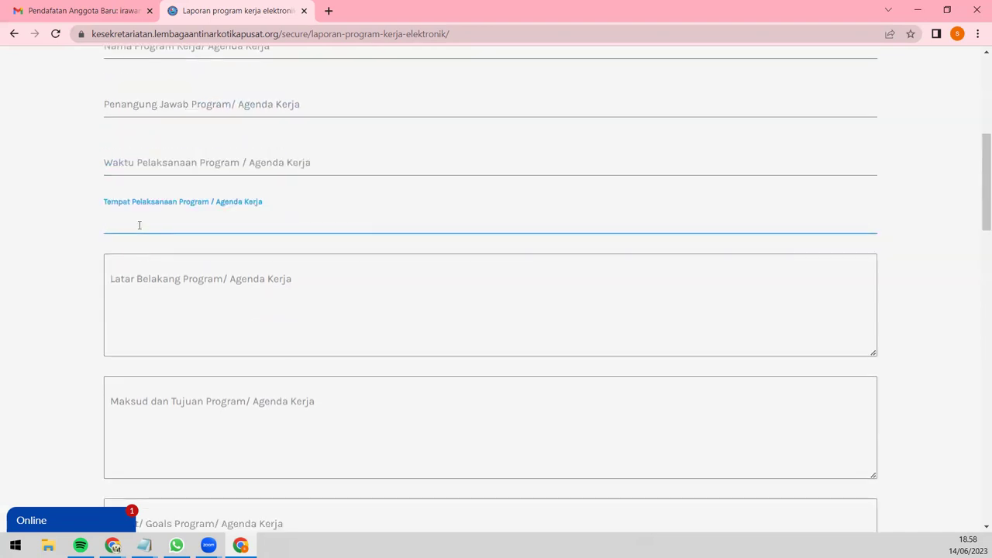
scroll(140, 224, "down", 1)
left_click(140, 223)
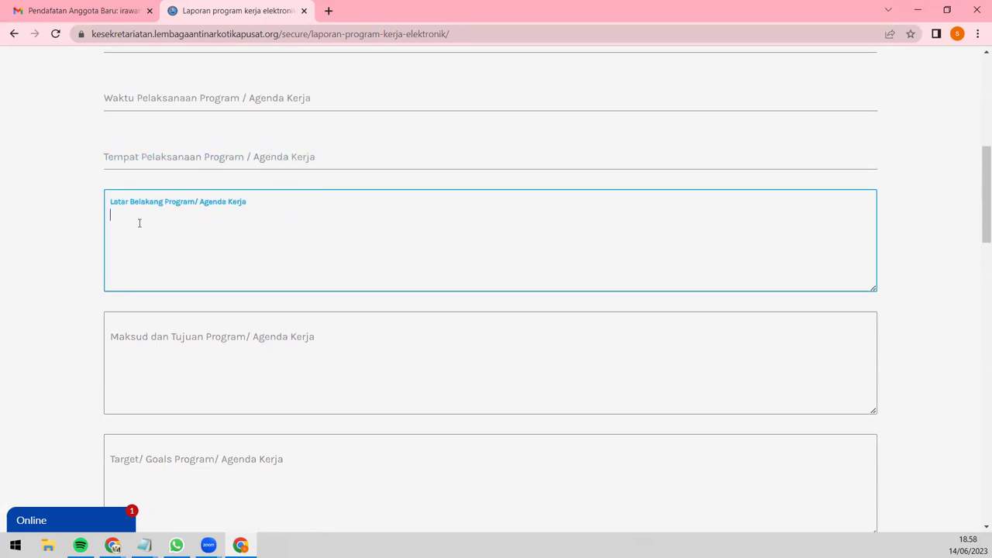
scroll(140, 224, "down", 1)
left_click(174, 294)
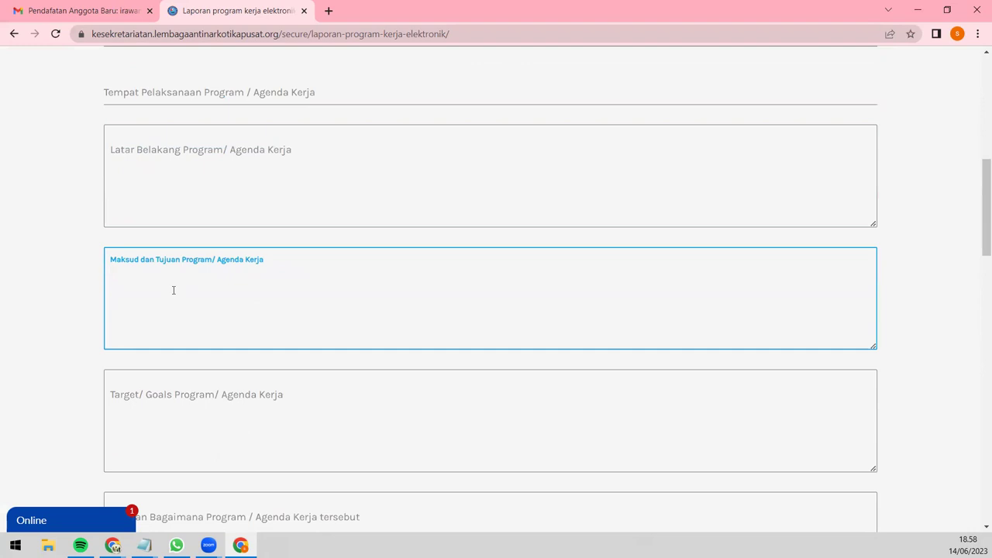
scroll(174, 290, "down", 1)
left_click(178, 350)
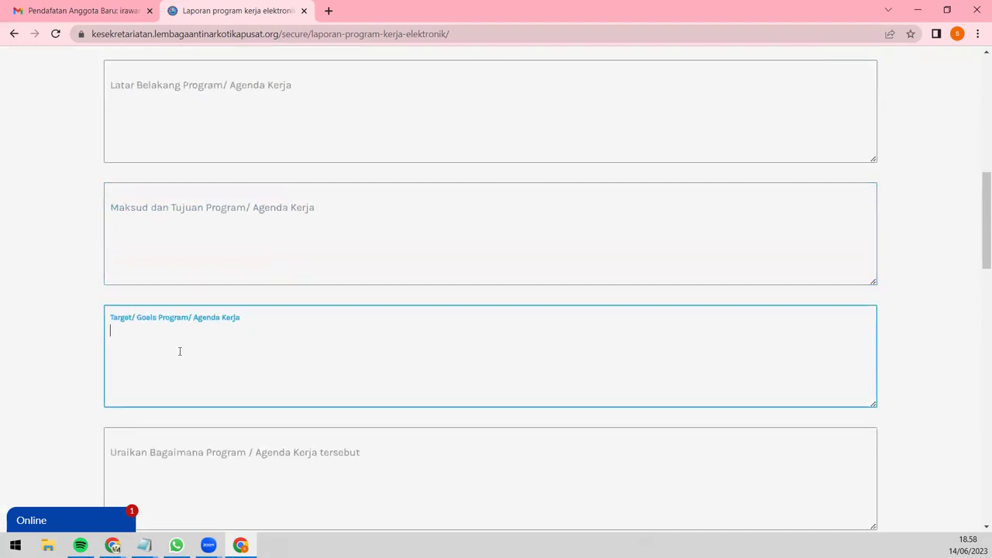
scroll(179, 351, "down", 1)
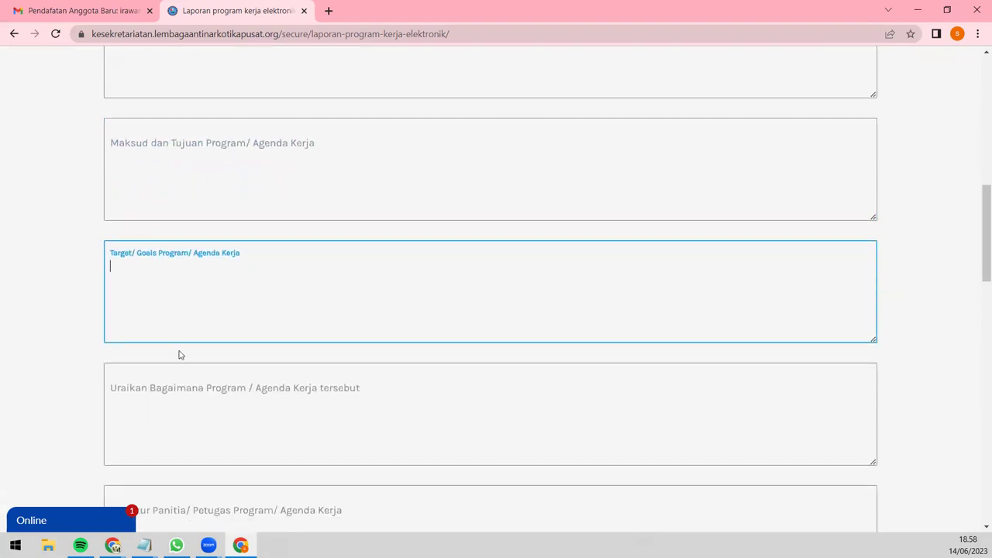
scroll(179, 354, "down", 1)
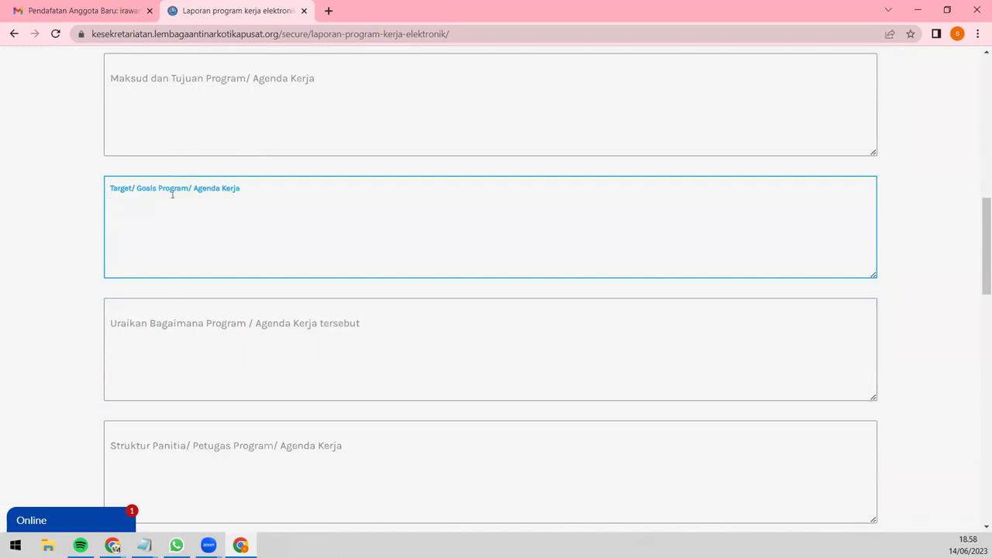
scroll(202, 377, "down", 2)
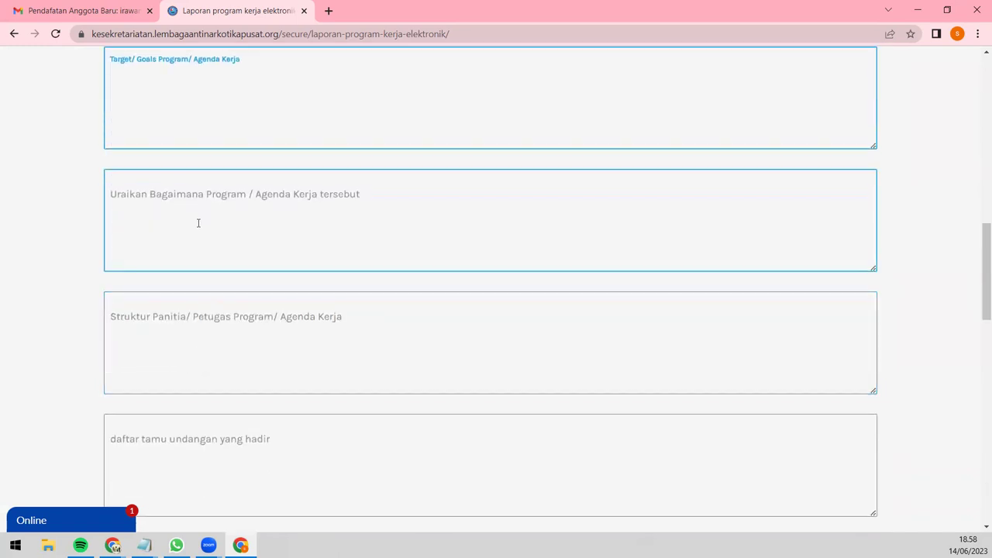
left_click(198, 219)
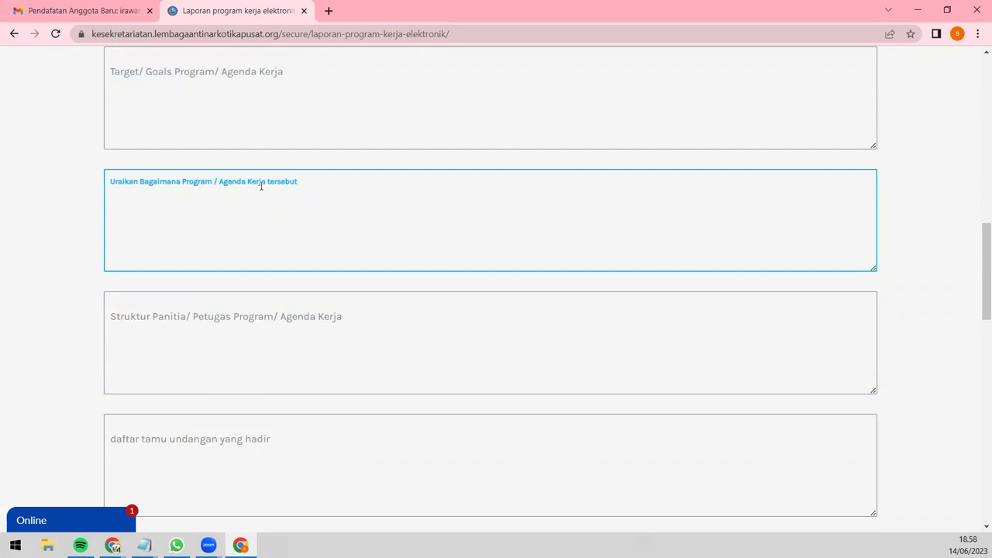
left_click(176, 335)
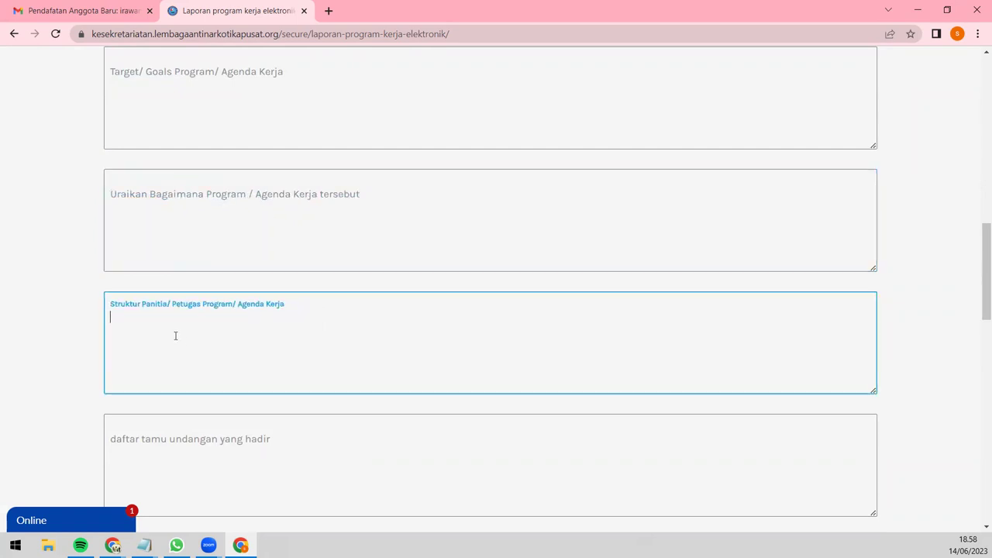
scroll(166, 336, "down", 2)
left_click(176, 335)
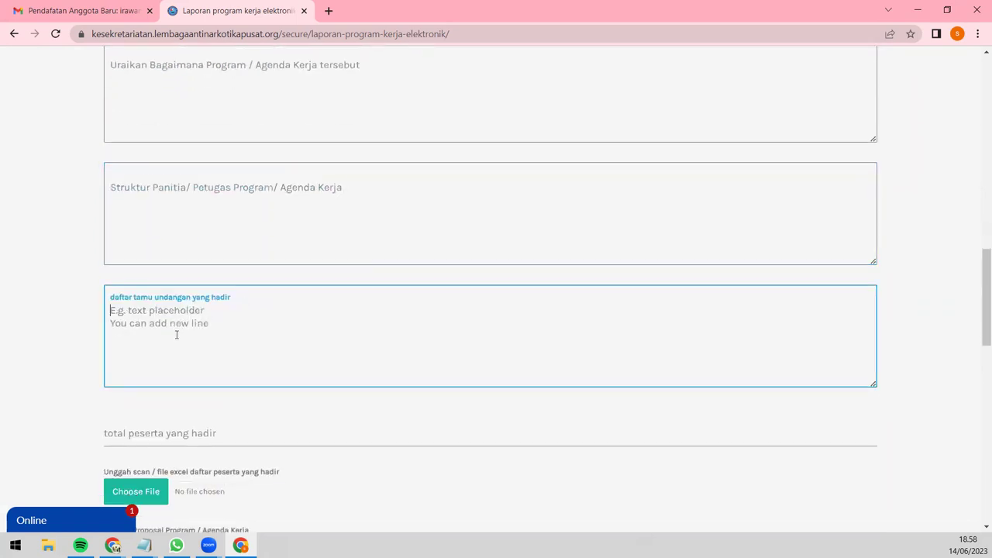
scroll(176, 335, "down", 1)
left_click(182, 372)
scroll(206, 360, "down", 2)
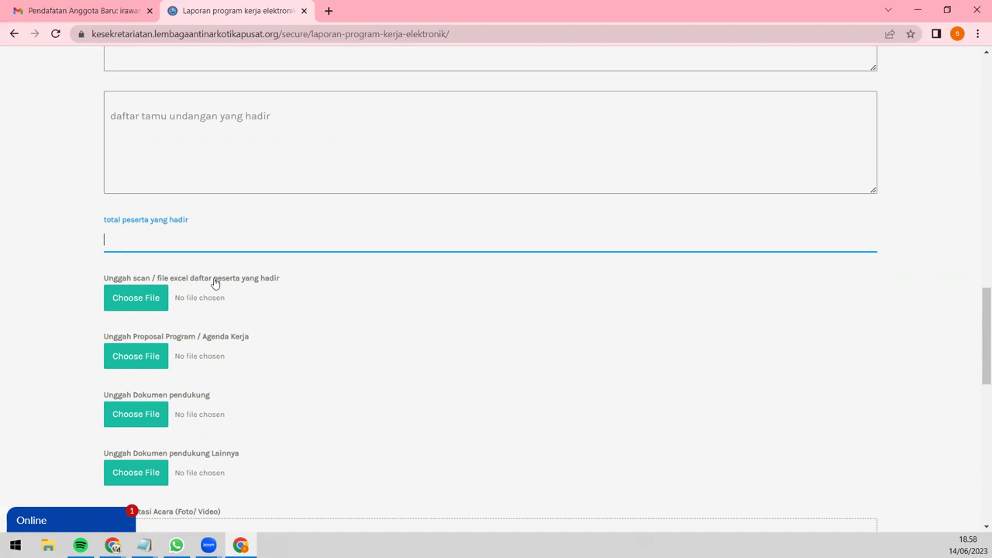
left_click(134, 298)
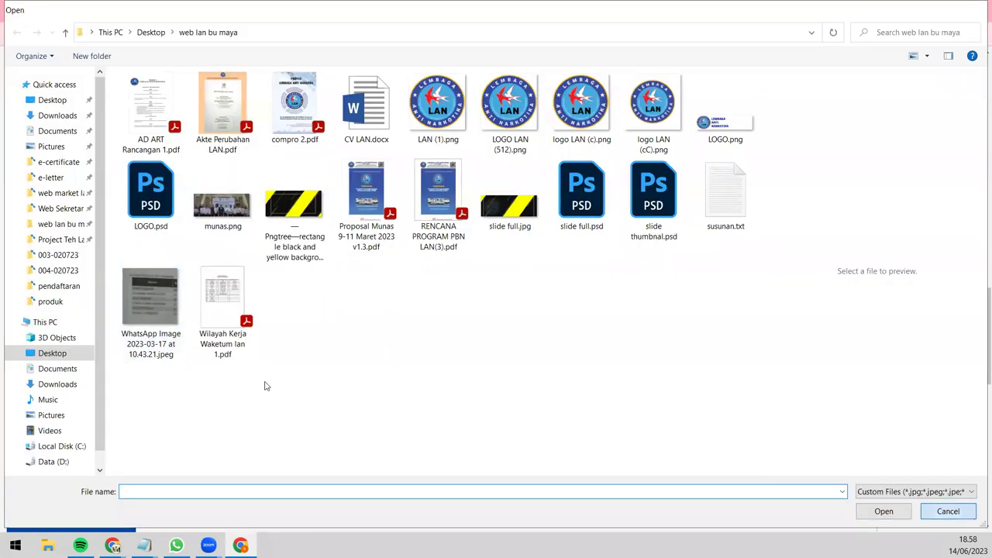
double_click(218, 293)
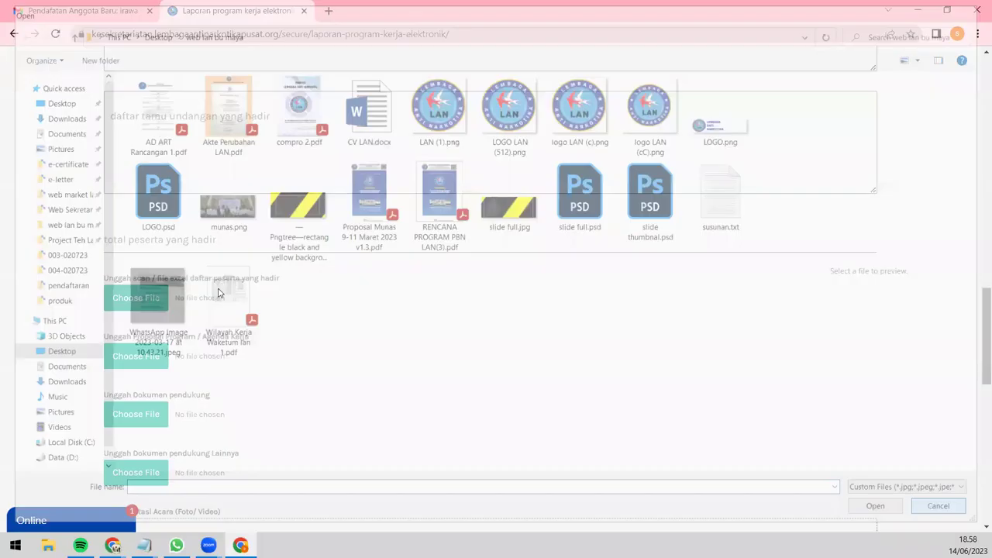
scroll(159, 299, "down", 2)
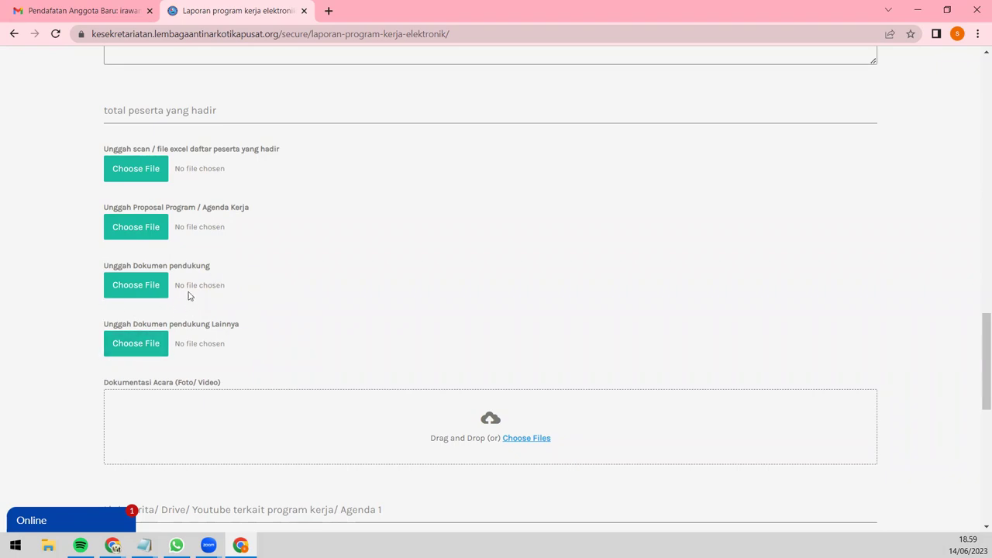
scroll(155, 287, "down", 1)
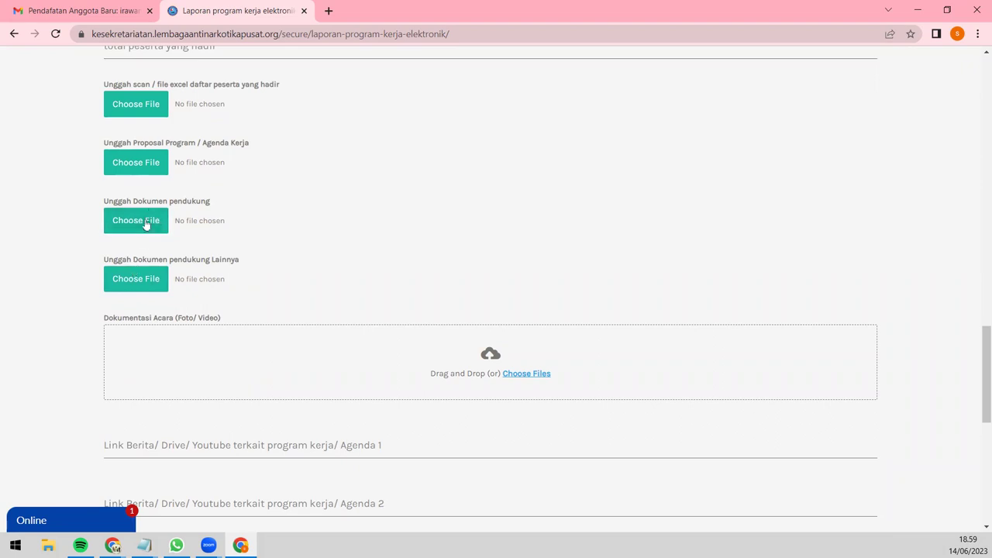
scroll(208, 330, "down", 1)
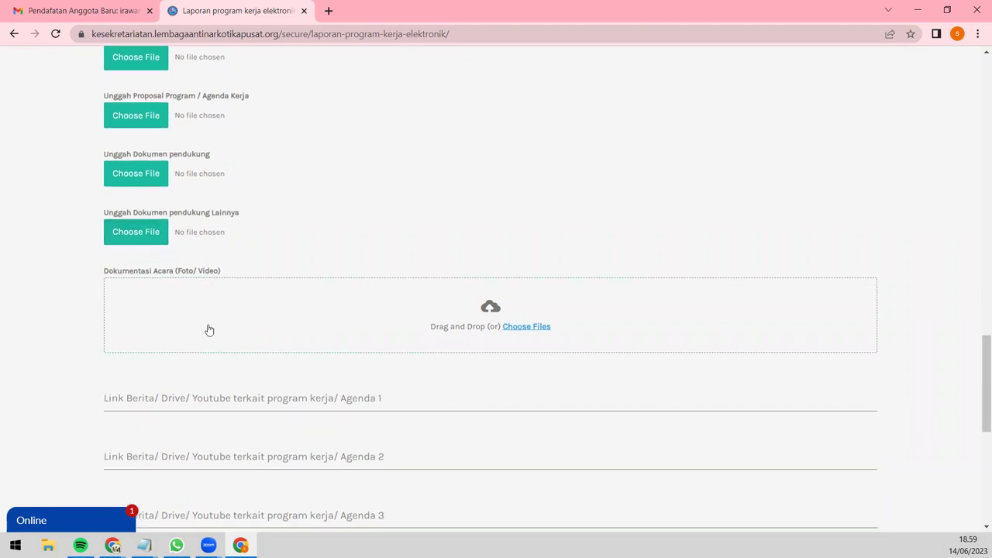
scroll(208, 330, "down", 1)
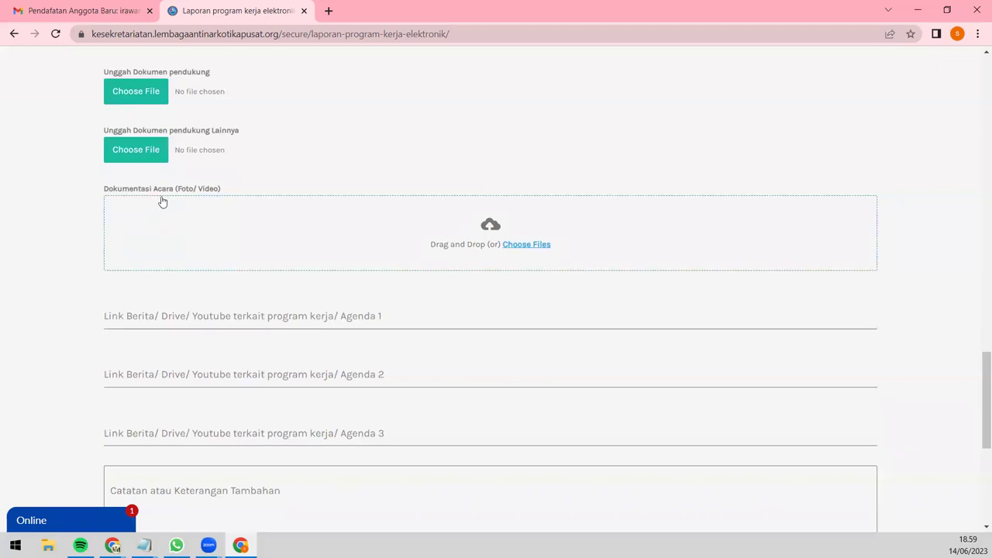
left_click(309, 218)
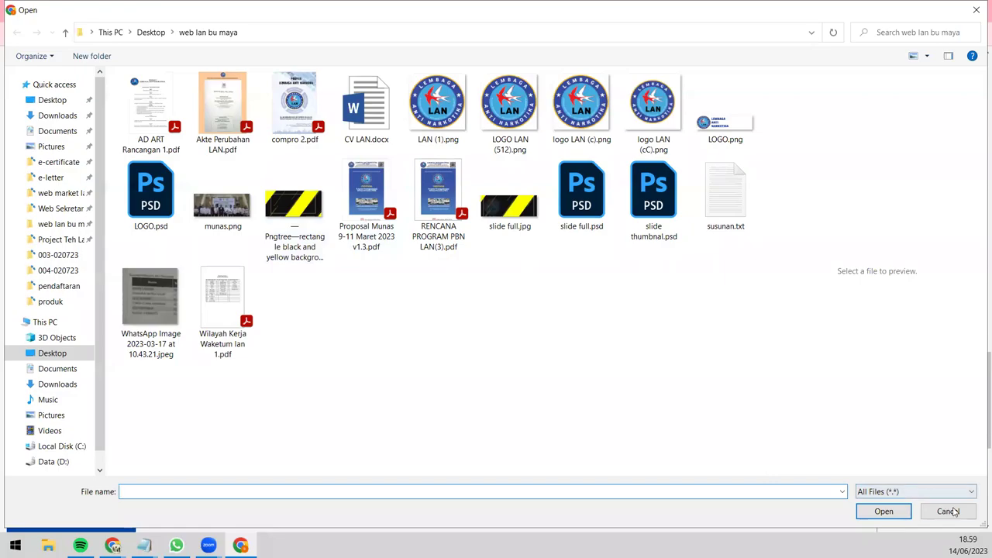
left_click(947, 512)
scroll(310, 314, "up", 1)
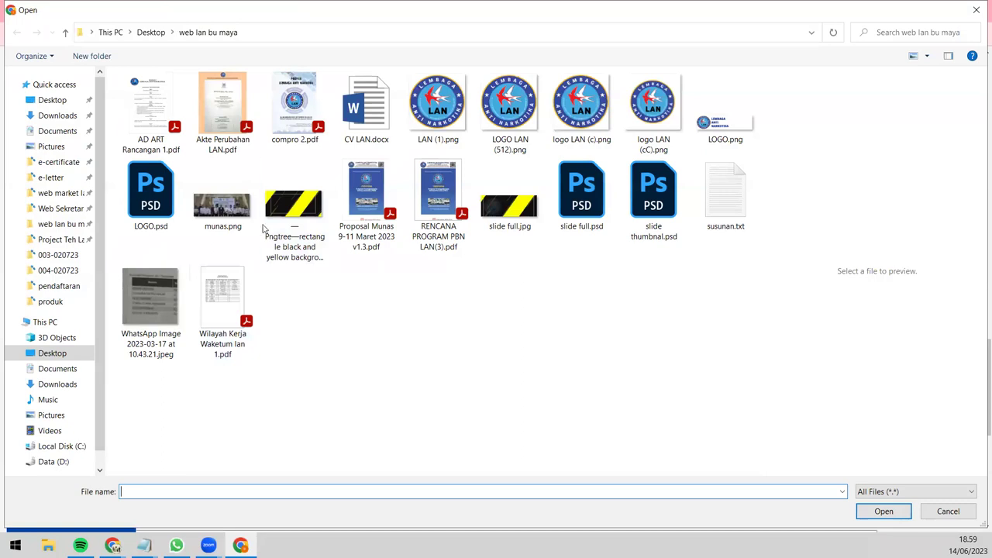
left_click(948, 511)
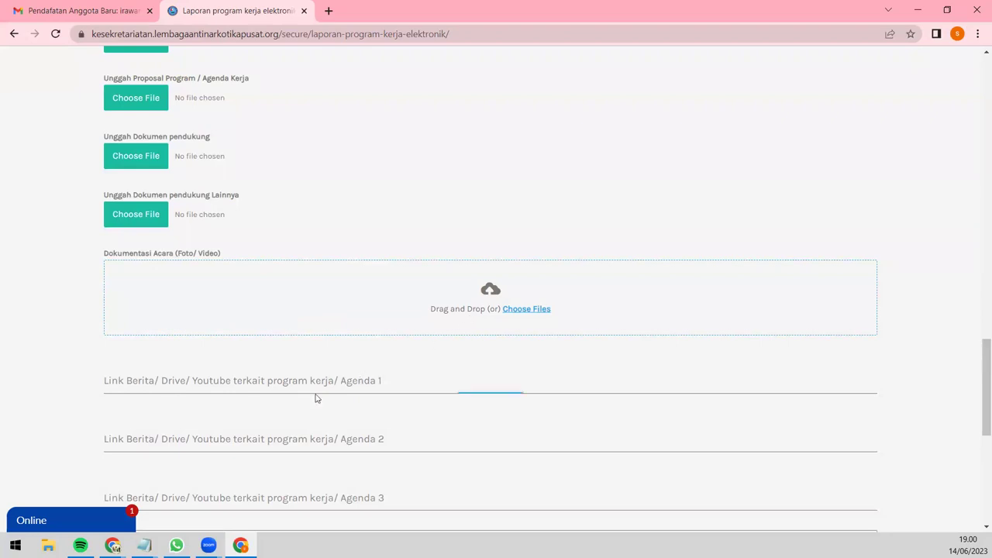
scroll(183, 274, "down", 2)
left_click(178, 251)
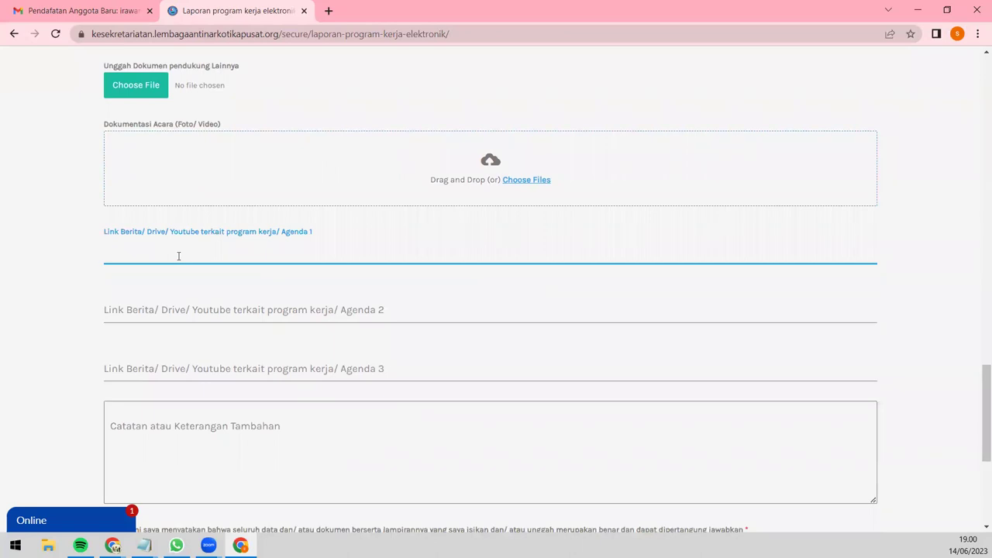
key("Tab")
left_click(204, 250)
left_click_drag(117, 237, 215, 230)
left_click(272, 252)
left_click_drag(159, 232, 381, 252)
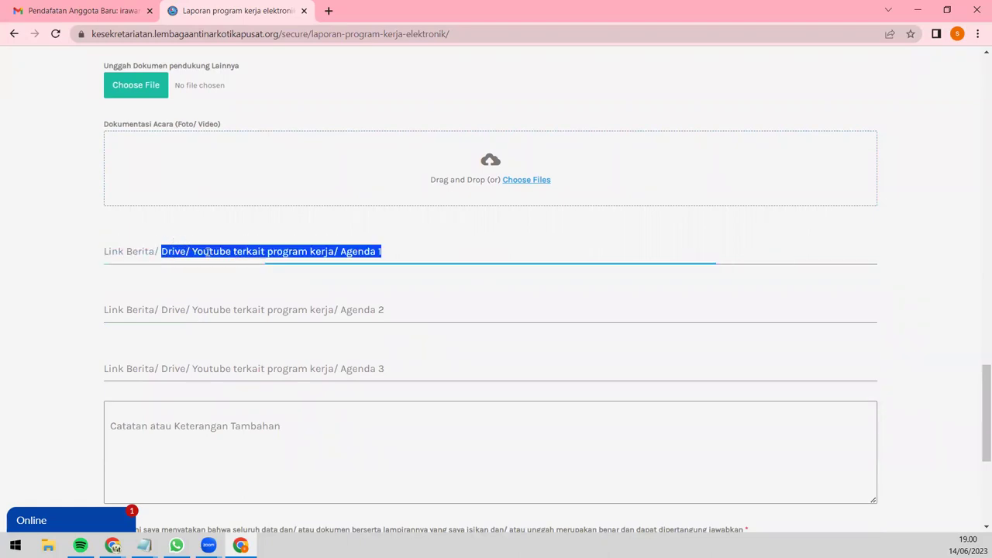
left_click(115, 252)
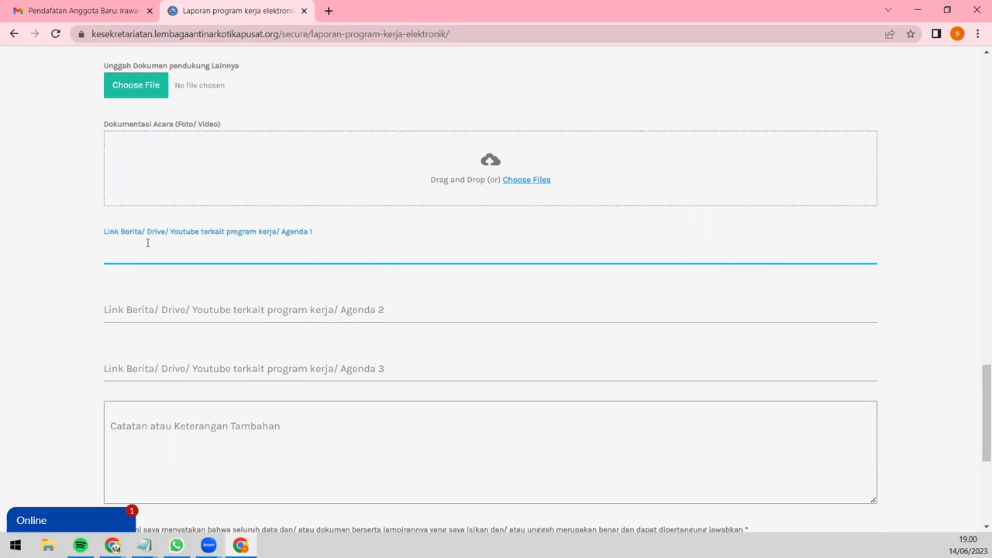
left_click_drag(148, 235, 181, 239)
left_click(209, 258)
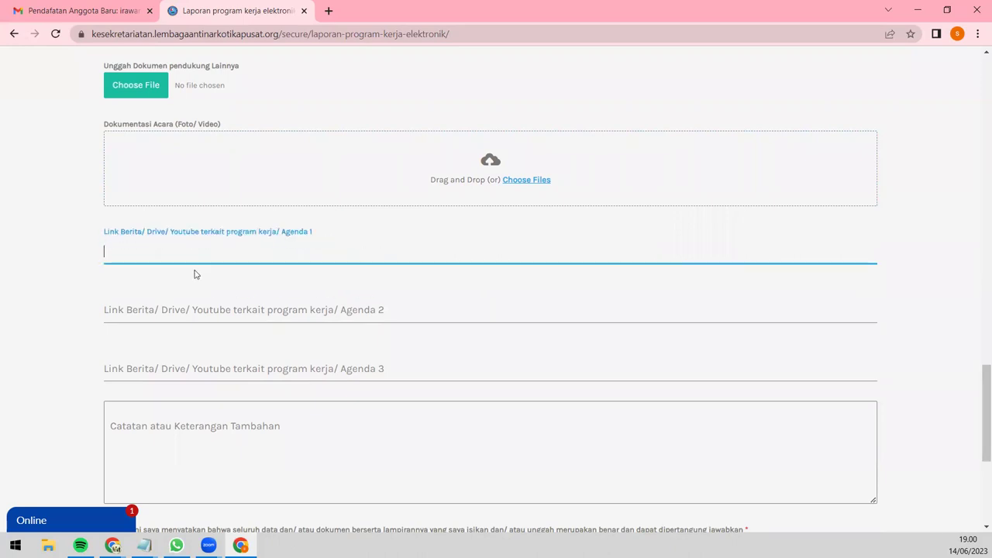
left_click(128, 312)
left_click(139, 371)
left_click(142, 249)
left_click(140, 311)
left_click(142, 362)
scroll(160, 355, "down", 1)
left_click(160, 355)
left_click(139, 304)
left_click(142, 189)
left_click(140, 246)
scroll(210, 294, "down", 3)
left_click(177, 215)
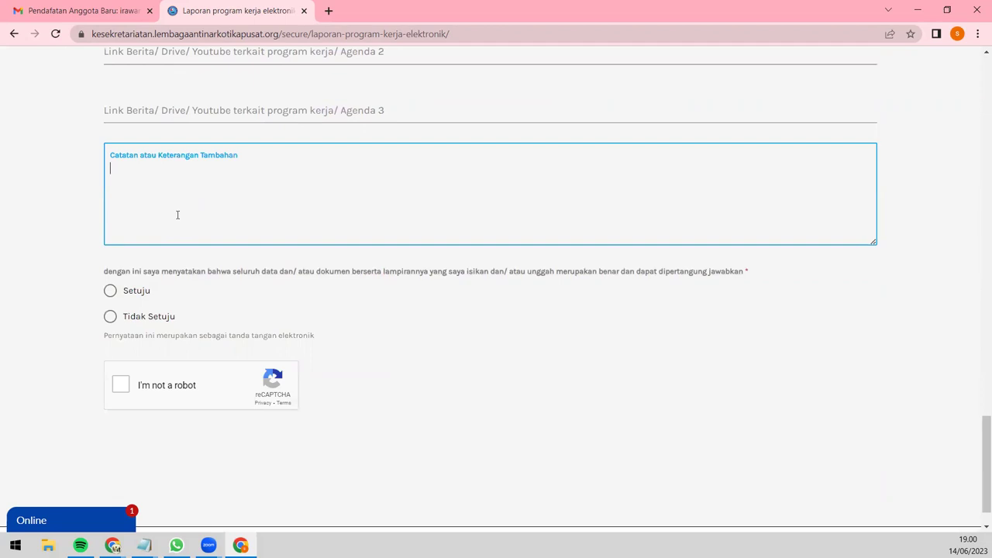
scroll(163, 256, "up", 15)
scroll(169, 296, "up", 5)
scroll(166, 308, "down", 20)
scroll(160, 333, "down", 3)
left_click(103, 268)
left_click_drag(726, 249, 787, 266)
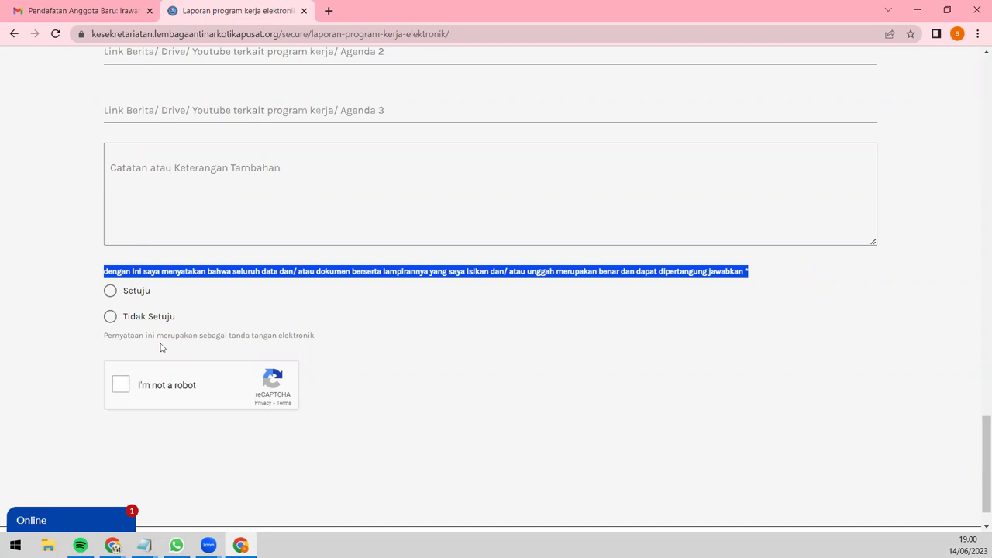
left_click(142, 271)
left_click_drag(86, 273, 915, 271)
scroll(813, 361, "up", 20)
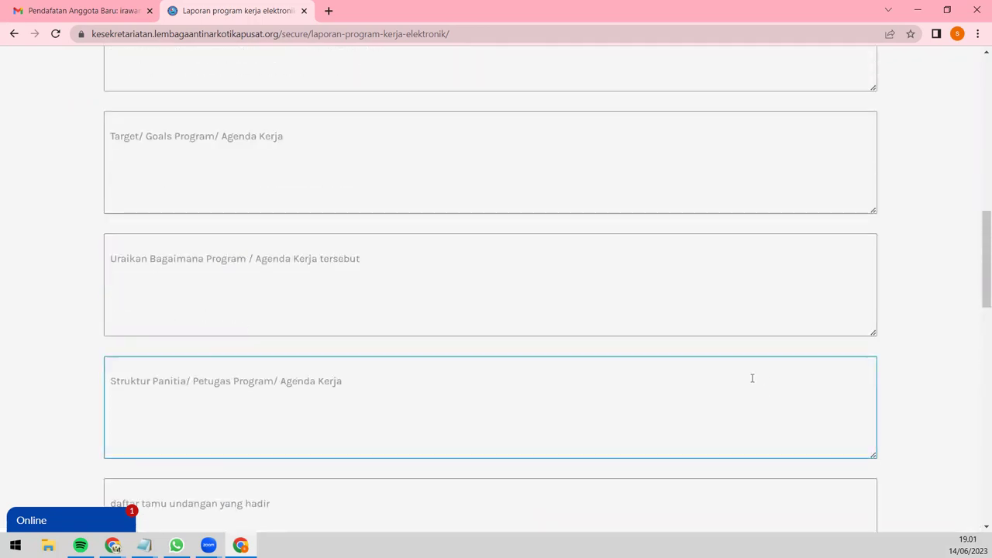
scroll(744, 383, "down", 20)
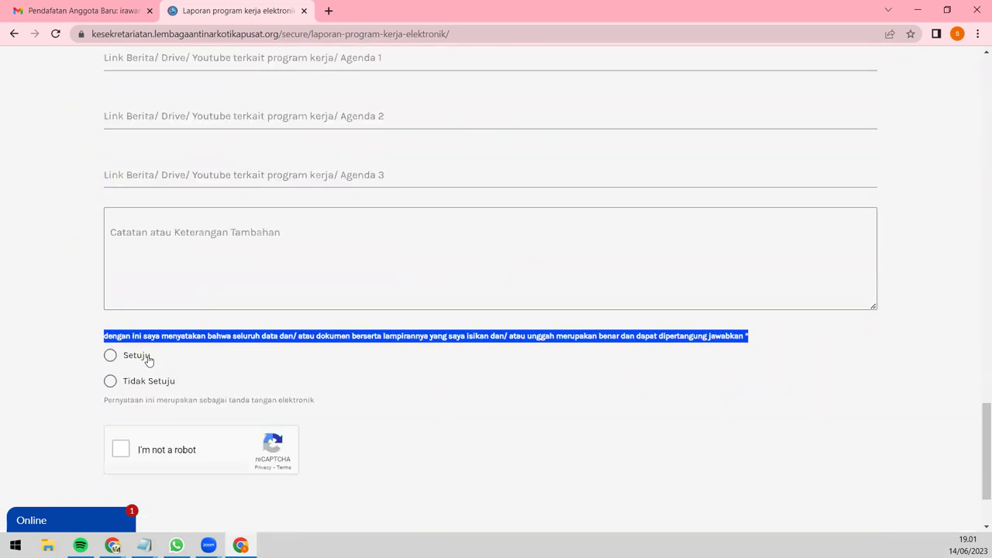
left_click(149, 360)
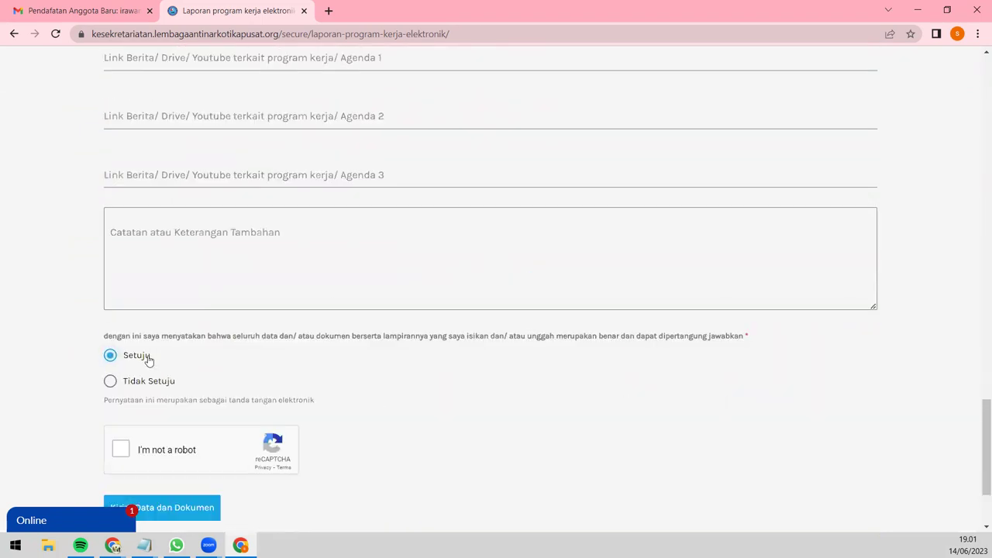
scroll(161, 488, "down", 2)
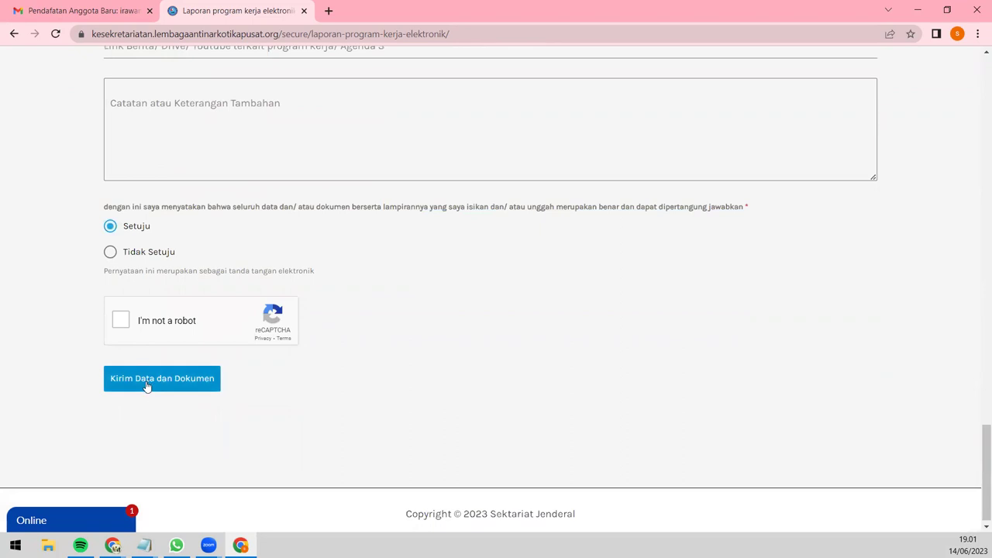
left_click(151, 256)
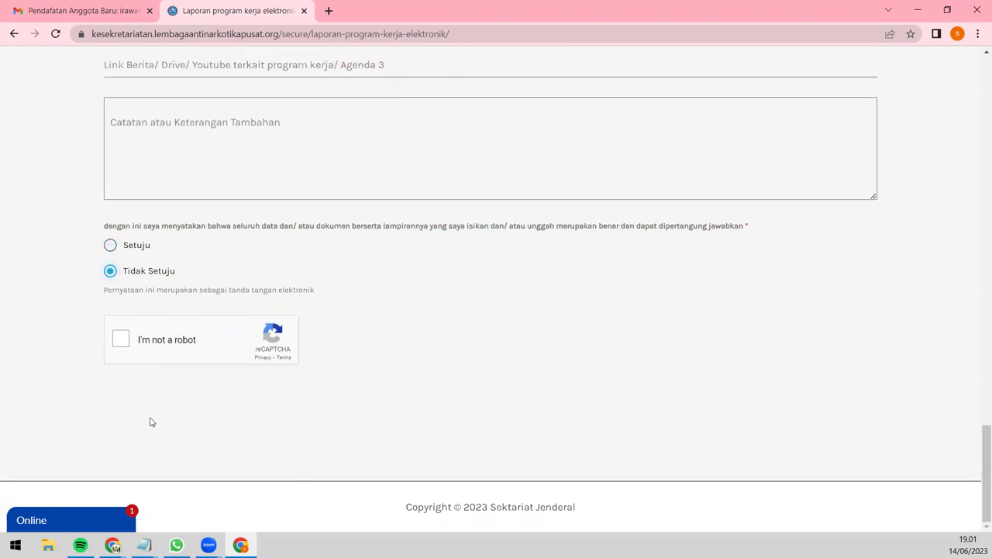
left_click(144, 246)
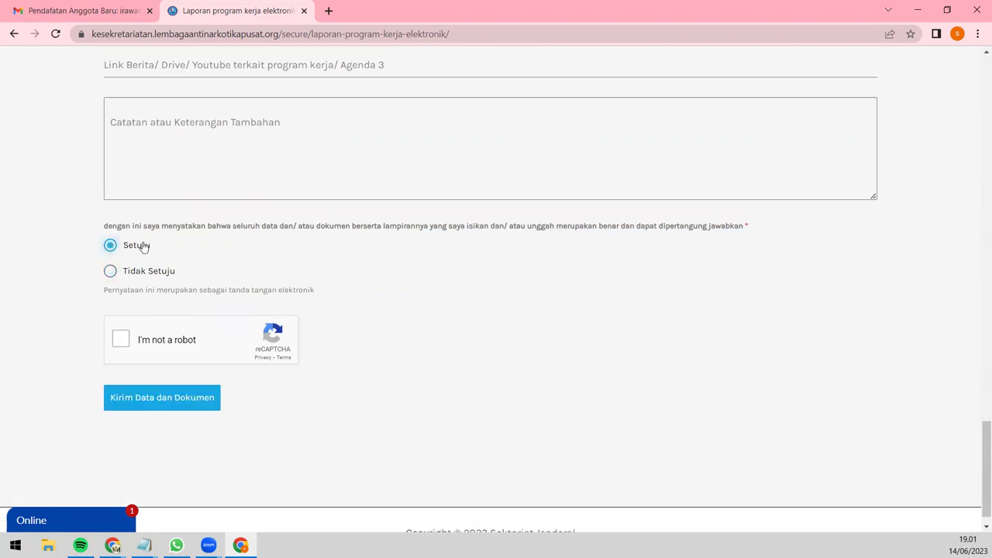
left_click(121, 346)
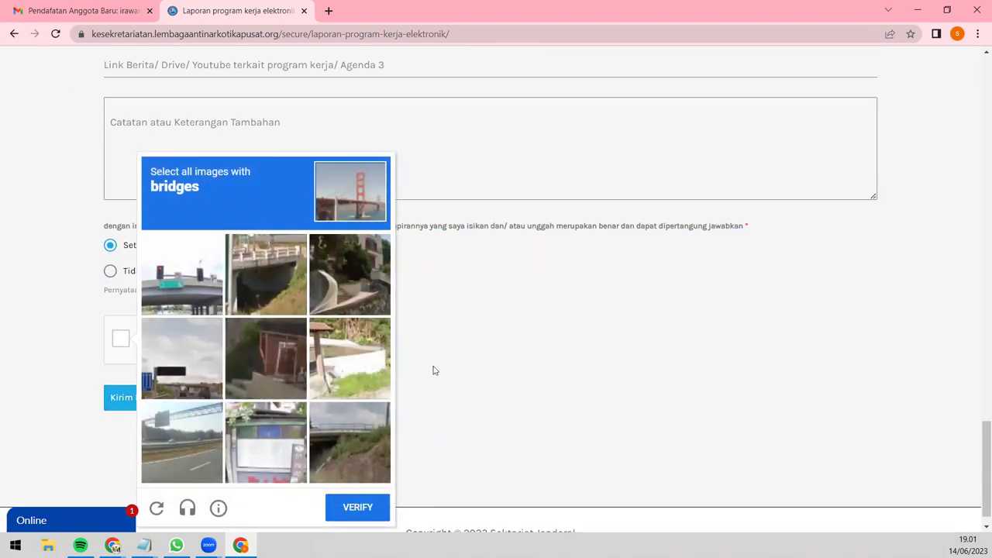
left_click(521, 373)
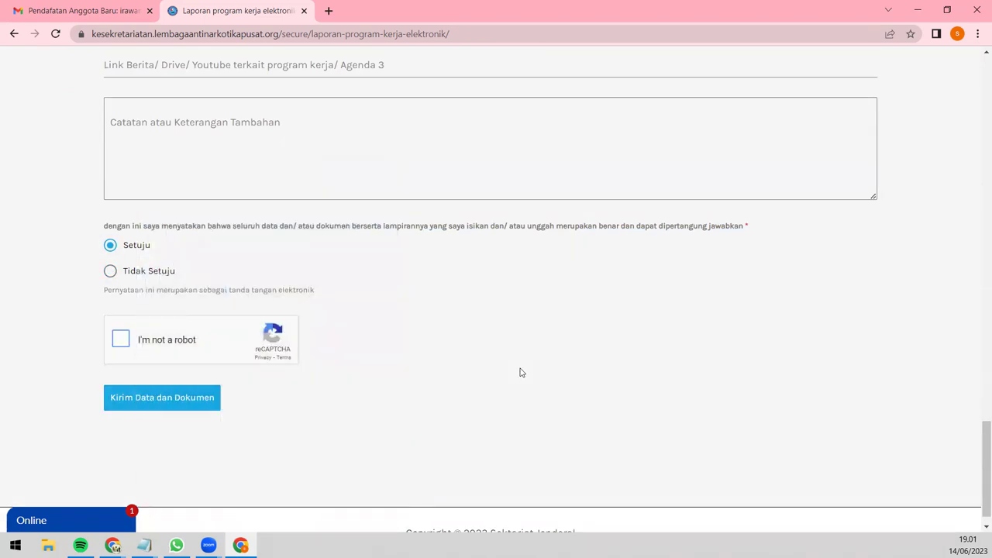
scroll(521, 380, "up", 10)
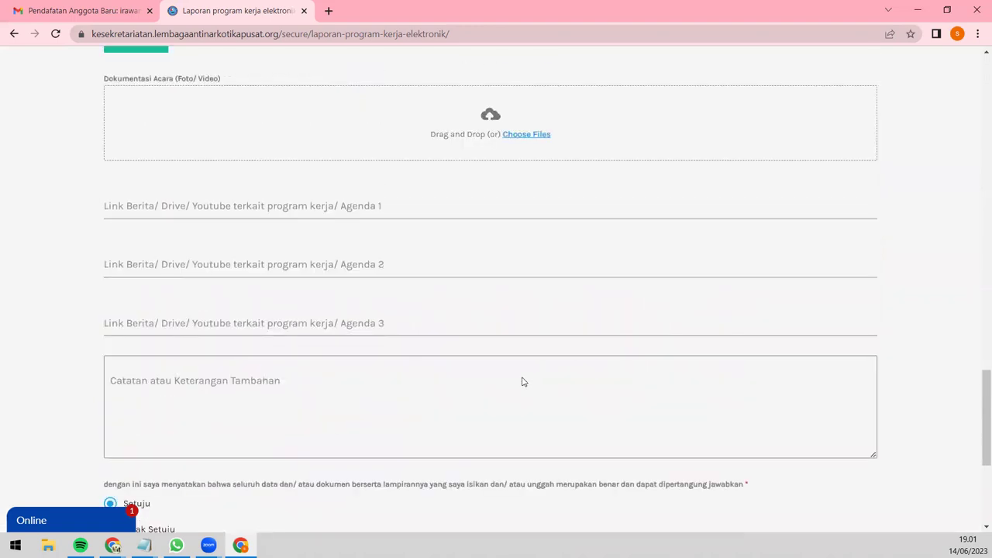
scroll(523, 392, "up", 10)
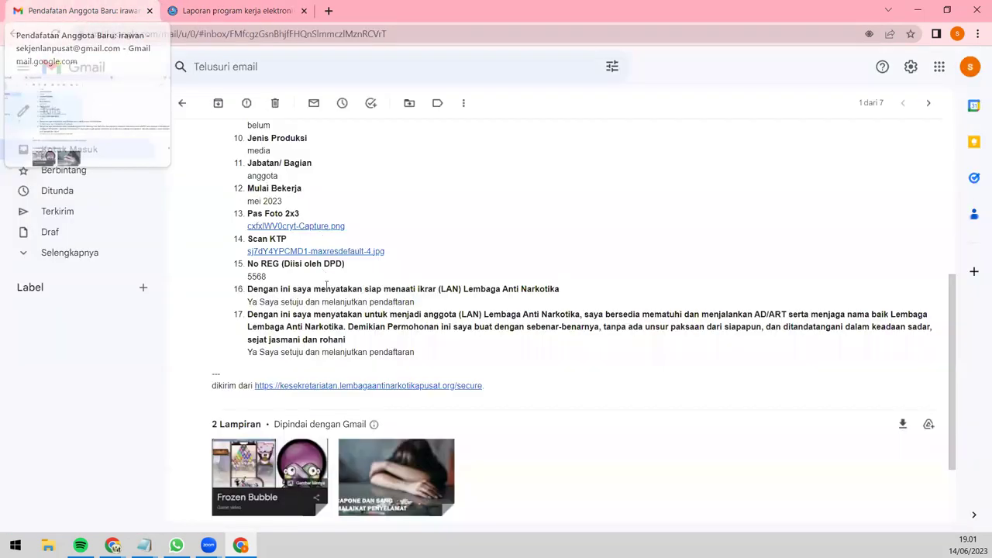
- Return from the registration email to the Gmail inbox, then bring up the WordPress admin window
left_click(87, 6)
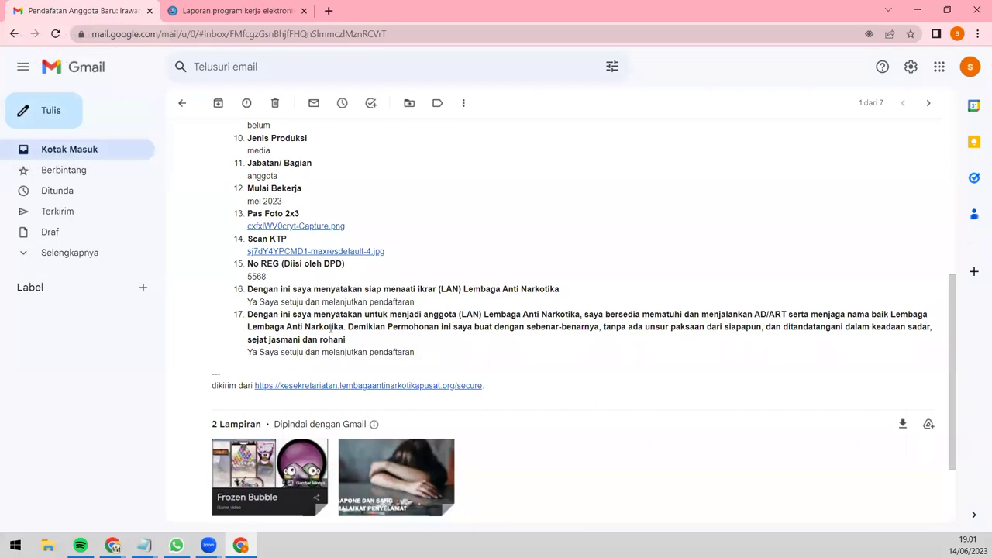
scroll(329, 329, "up", 10)
left_click(181, 102)
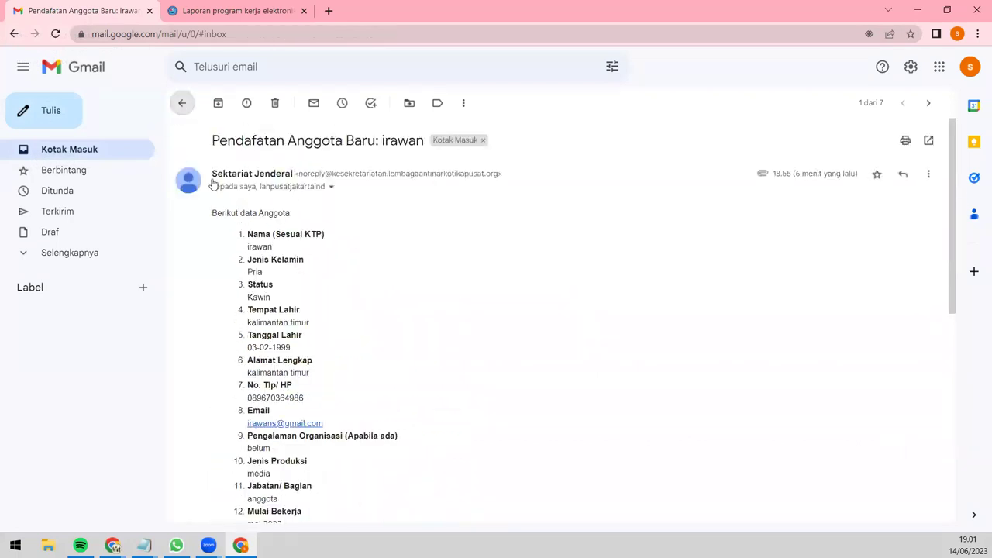
left_click(229, 10)
key("alt+Tab")
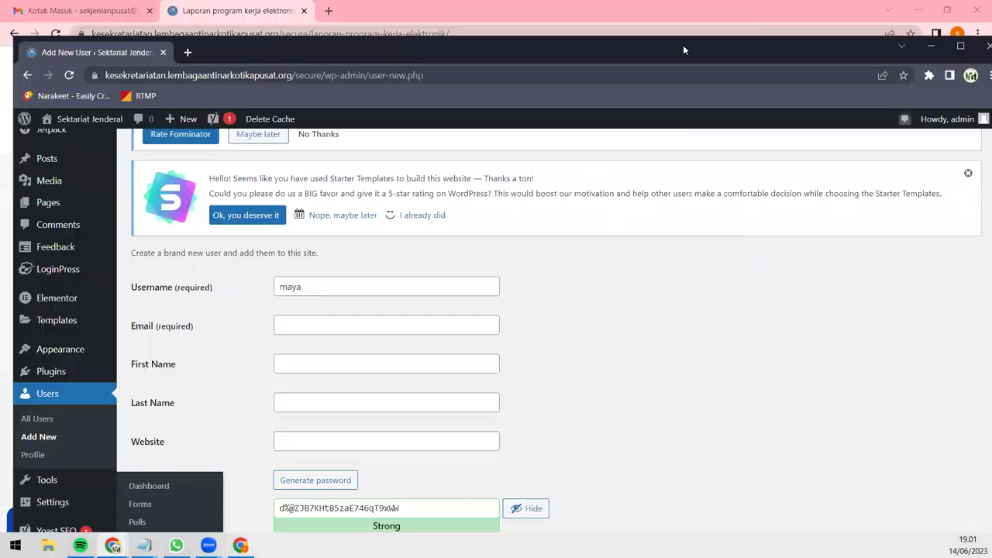
- Maximize the WordPress admin window and open Forminator's Submissions page to check received entries
double_click(428, 45)
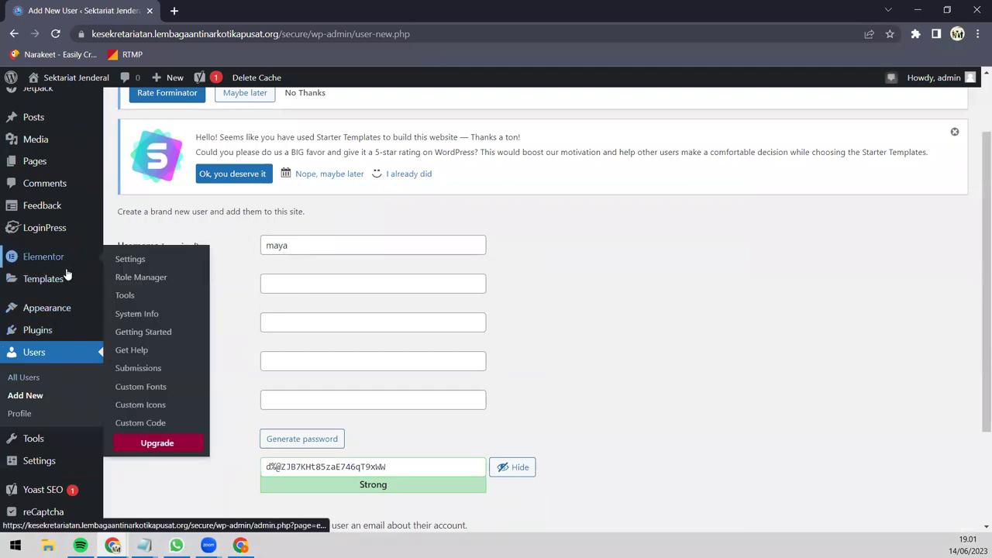
mouse_move(67, 275)
scroll(66, 372, "down", 3)
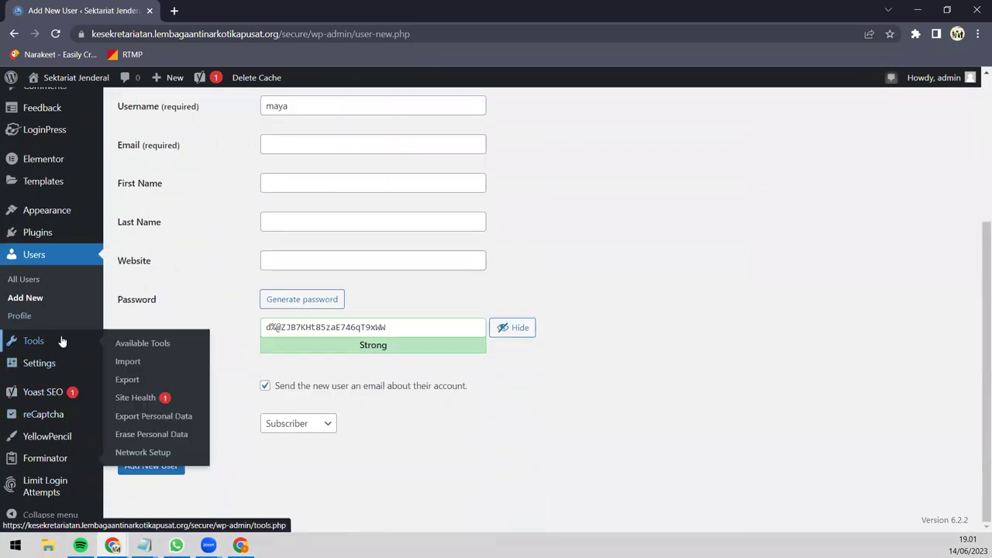
mouse_move(44, 465)
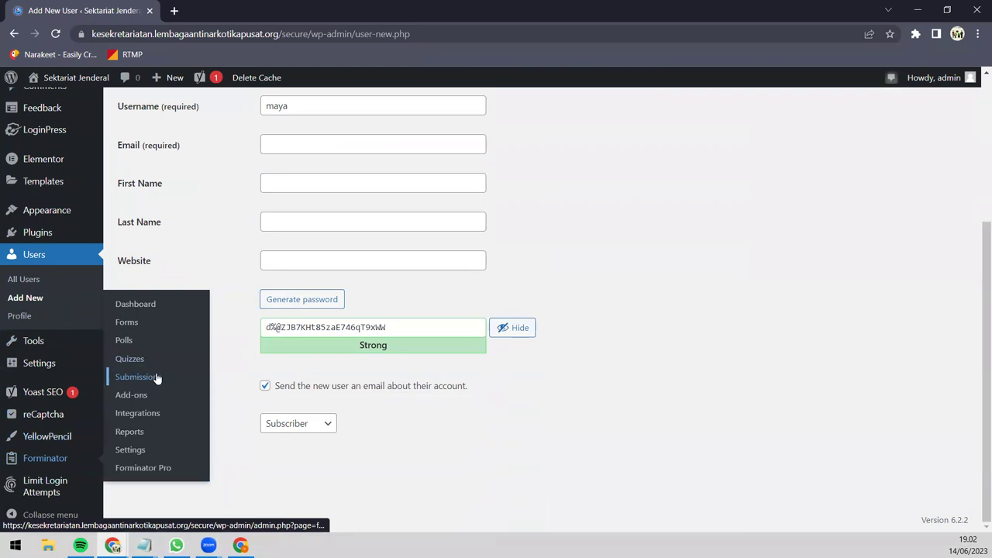
left_click(155, 377)
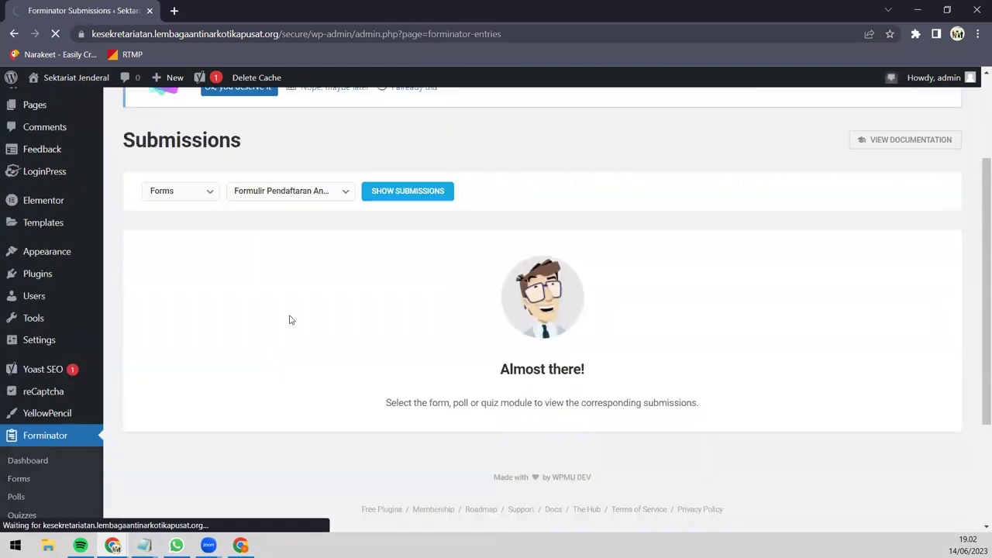
scroll(279, 348, "down", 3)
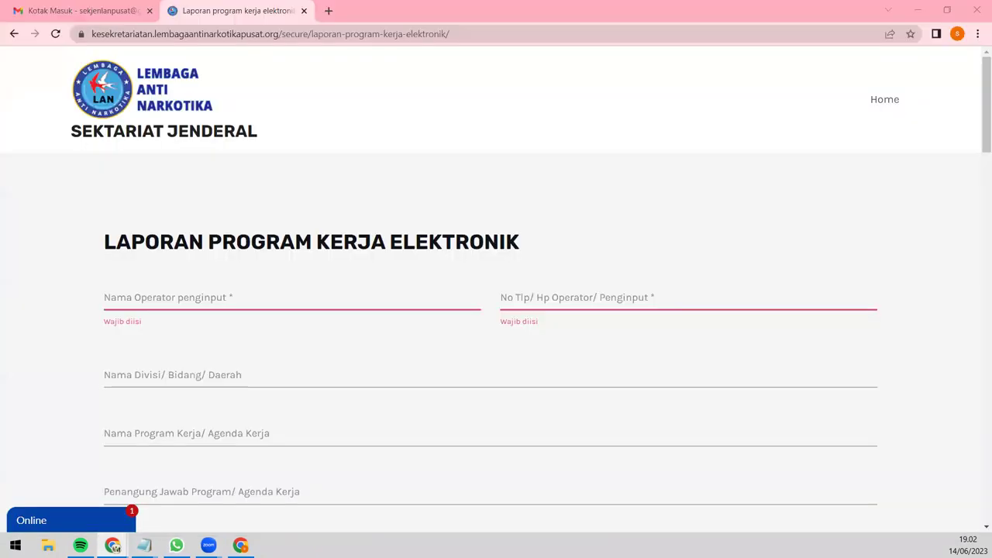
scroll(91, 284, "down", 2)
- Fill in the report's Nama Program Kerja, Uraikan description and Struktur Panitia fields
left_click(199, 293)
scroll(199, 294, "down", 3)
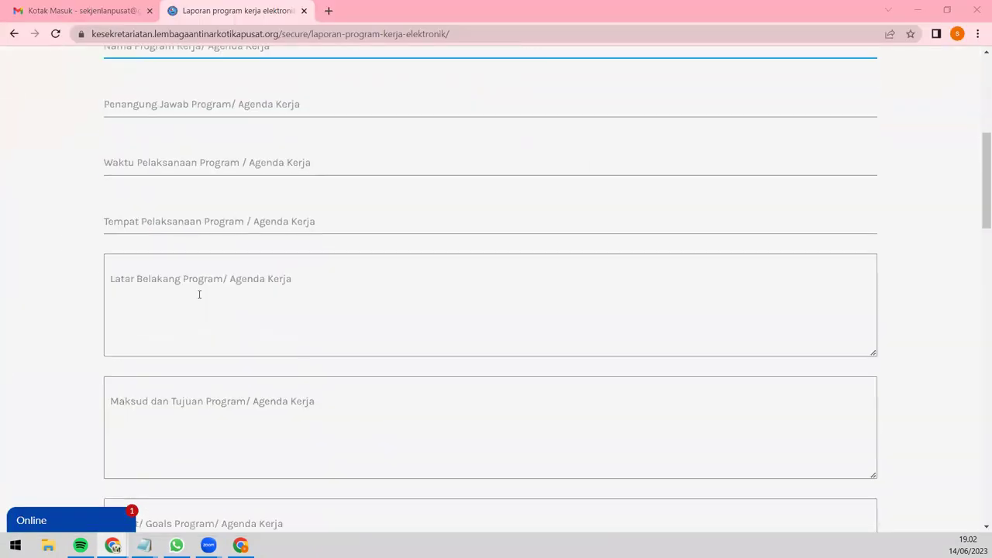
scroll(199, 295, "down", 4)
left_click(199, 304)
scroll(199, 306, "down", 3)
left_click(207, 314)
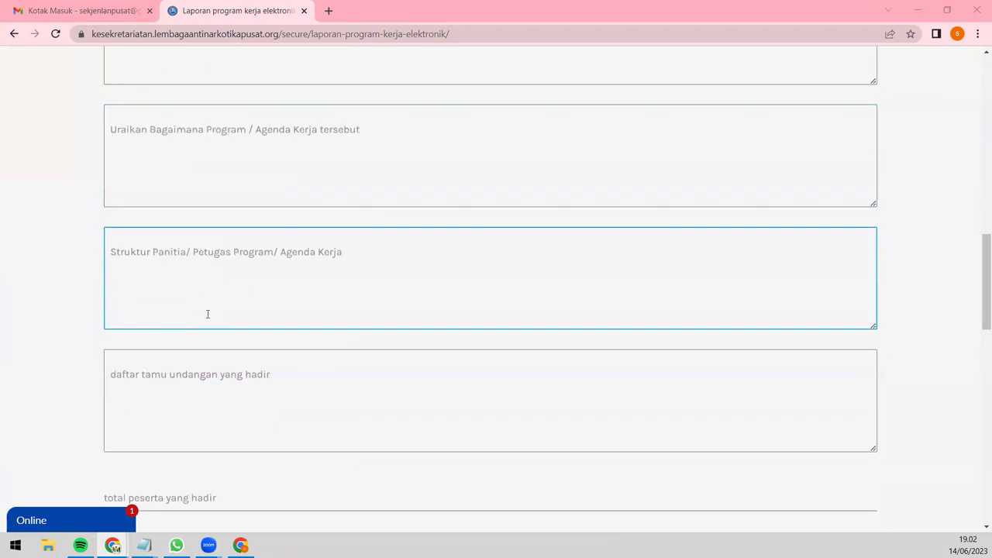
scroll(209, 314, "up", 10)
scroll(210, 315, "down", 18)
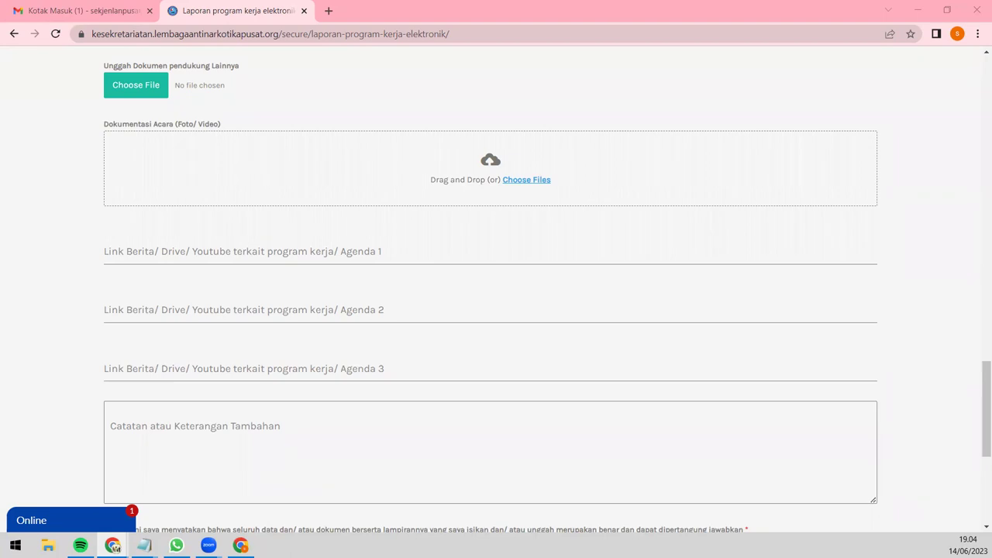
- Switch to Gmail and open the new 'Laporan Program Kerja Baru dari divisi humas / p4gn' email
scroll(388, 144, "up", 10)
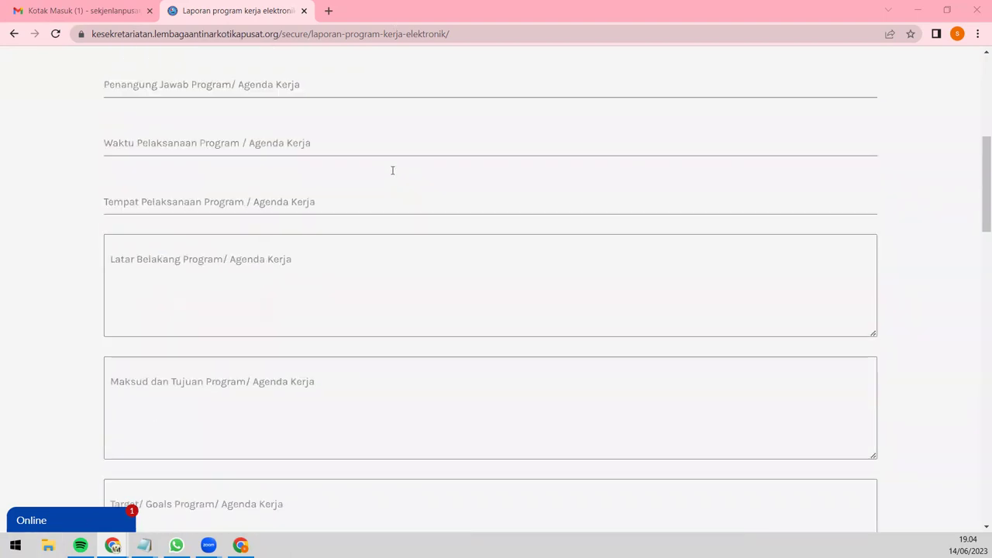
scroll(392, 170, "up", 5)
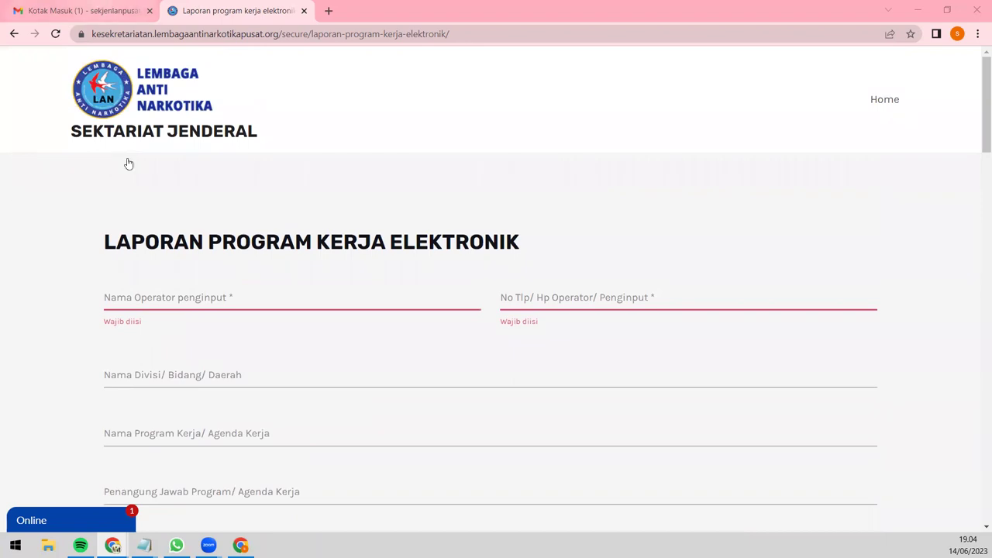
key("ctrl+shift+Tab")
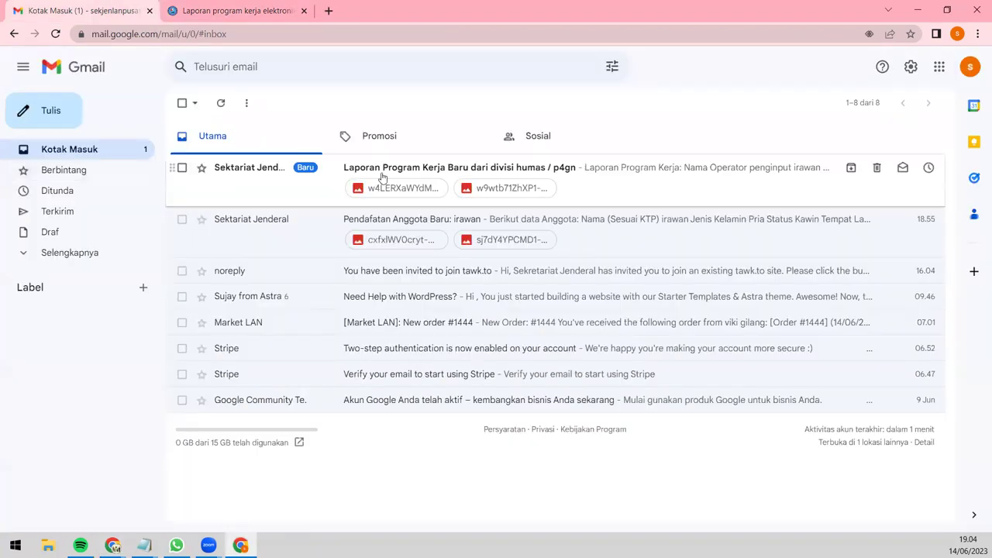
left_click(381, 177)
- Review the program report email's fields and two attachments, then return to the report form tab
scroll(303, 250, "down", 5)
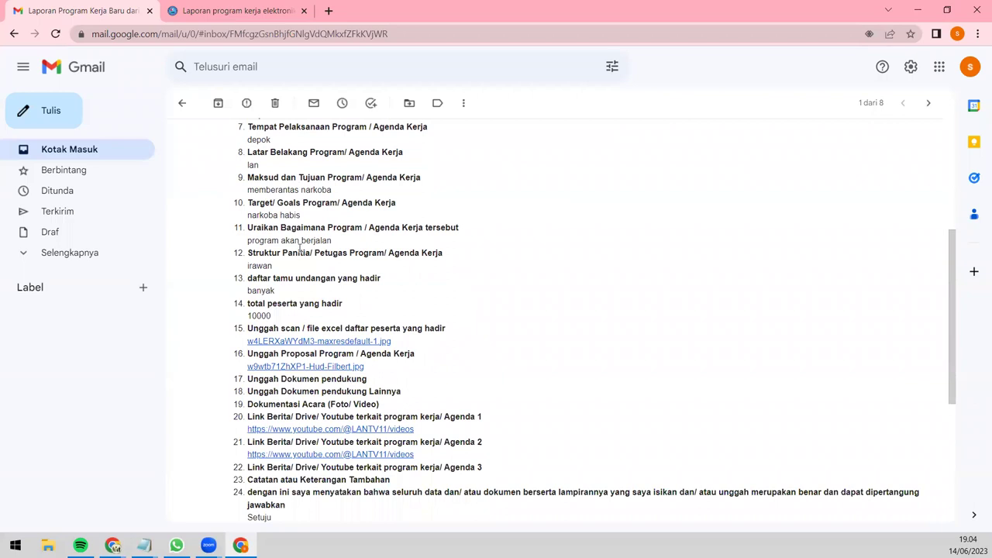
scroll(301, 250, "down", 4)
mouse_move(294, 366)
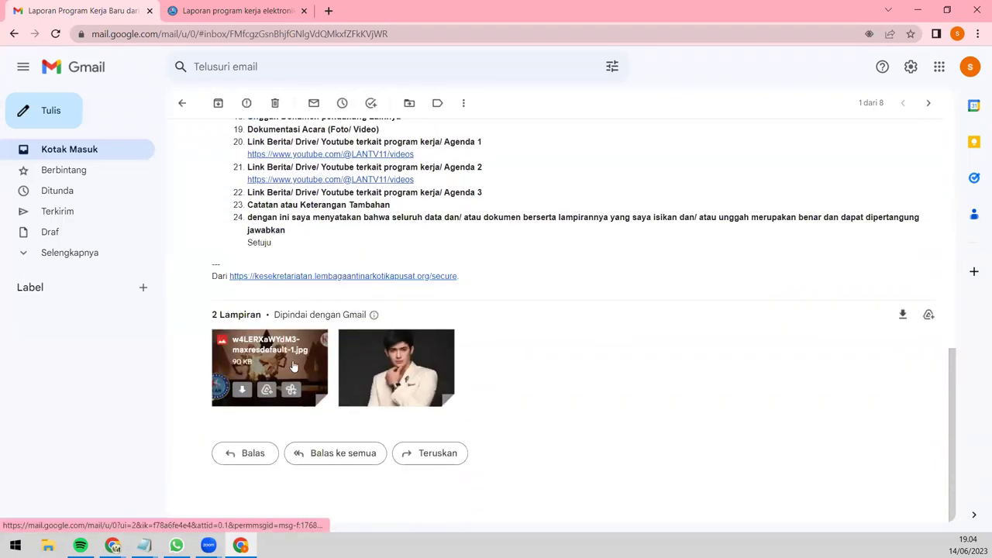
scroll(297, 347, "up", 1)
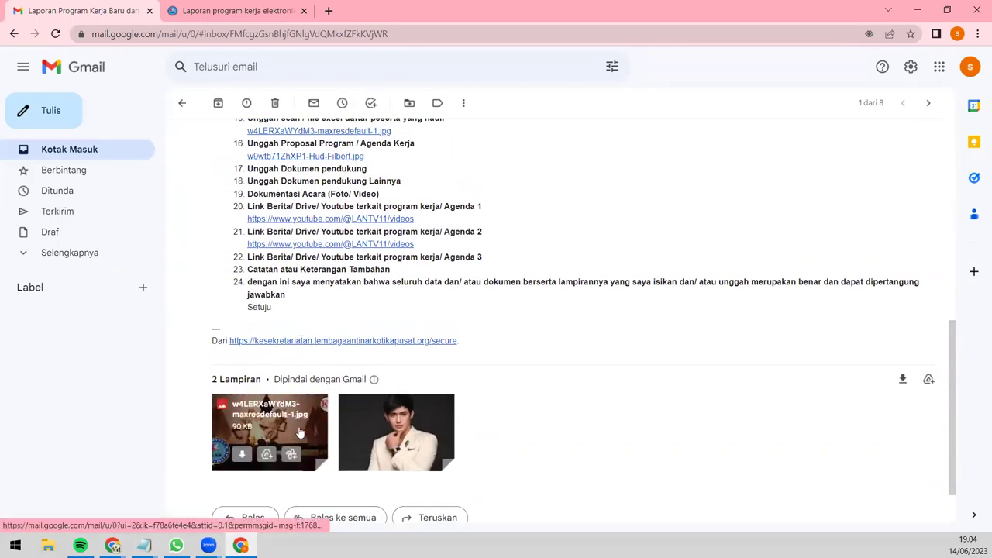
scroll(300, 419, "up", 7)
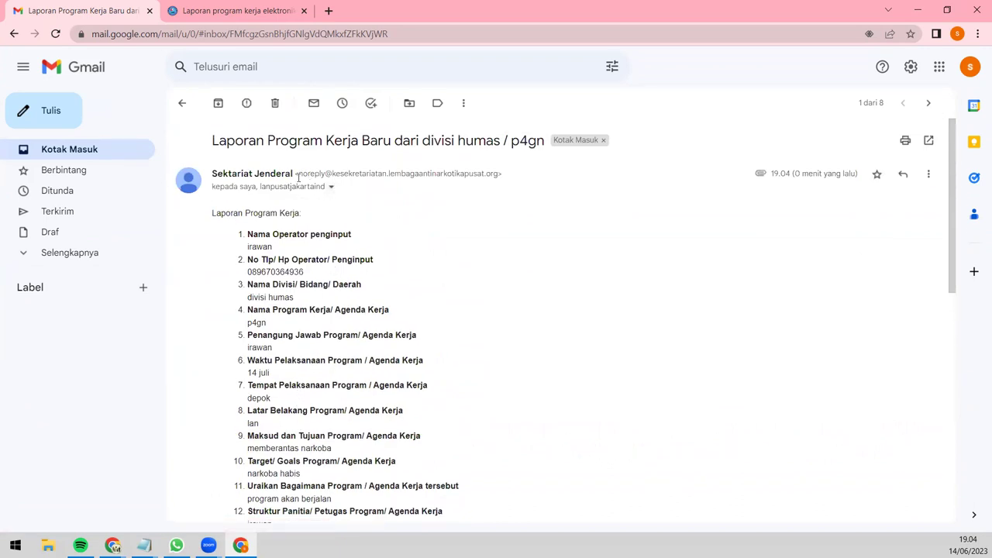
left_click_drag(329, 182, 502, 177)
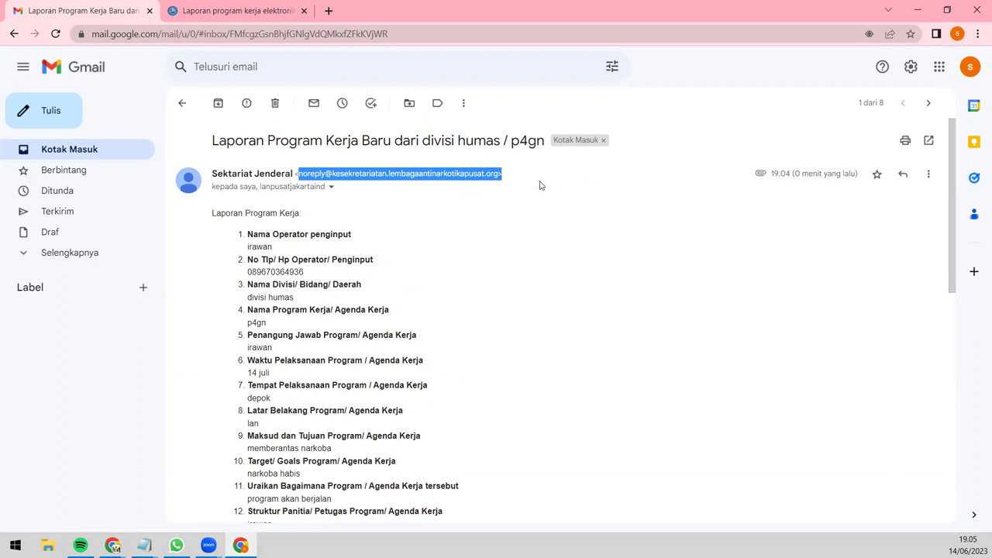
left_click(439, 215)
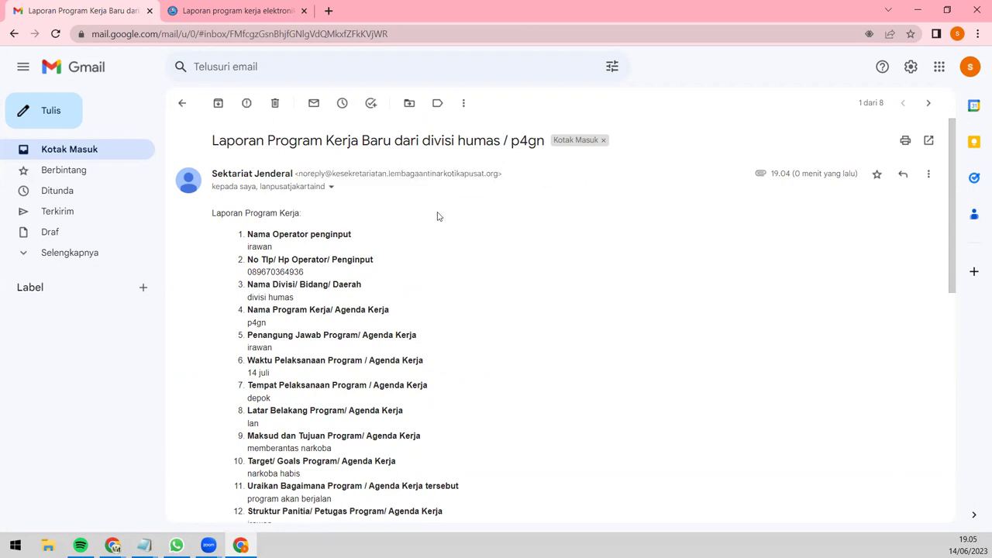
left_click(256, 14)
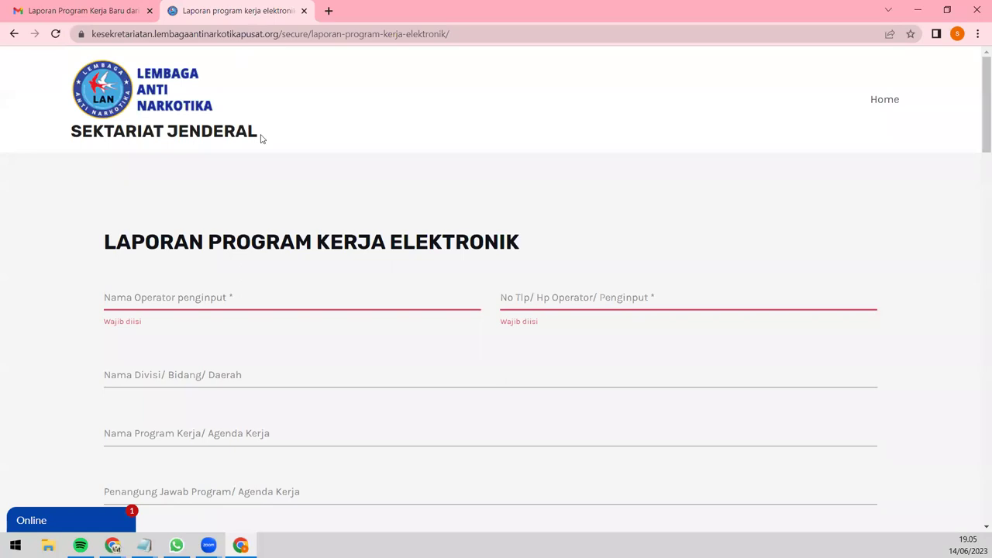
- From the site's home page, open the Laporan Kegiatan Elektronik form, scan it and focus Nama Operator
left_click(881, 103)
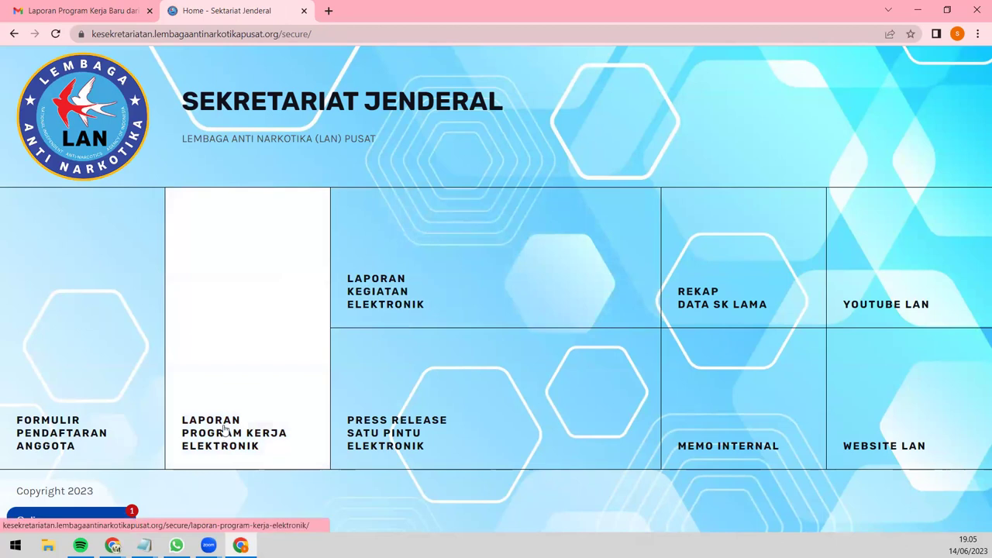
left_click(381, 299)
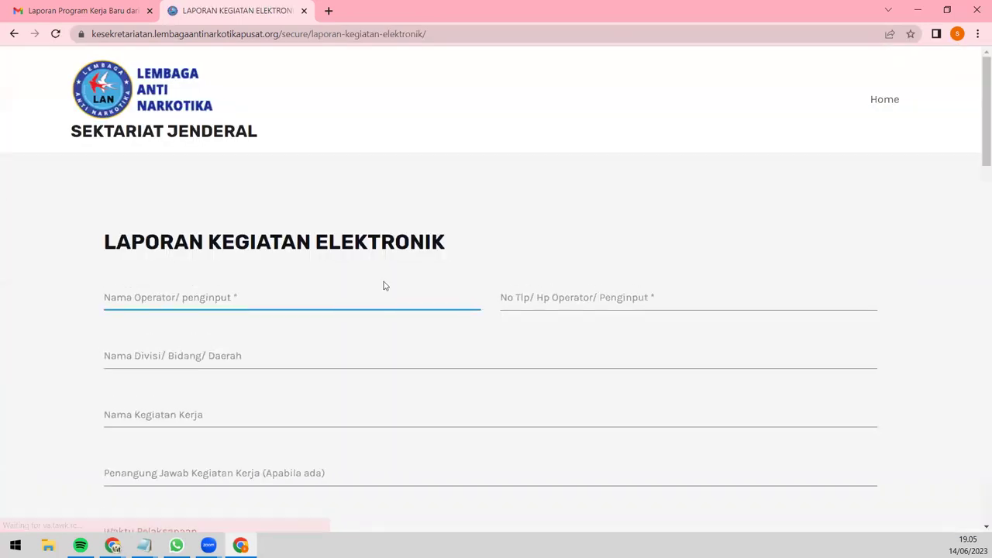
scroll(384, 282, "down", 2)
scroll(384, 283, "down", 20)
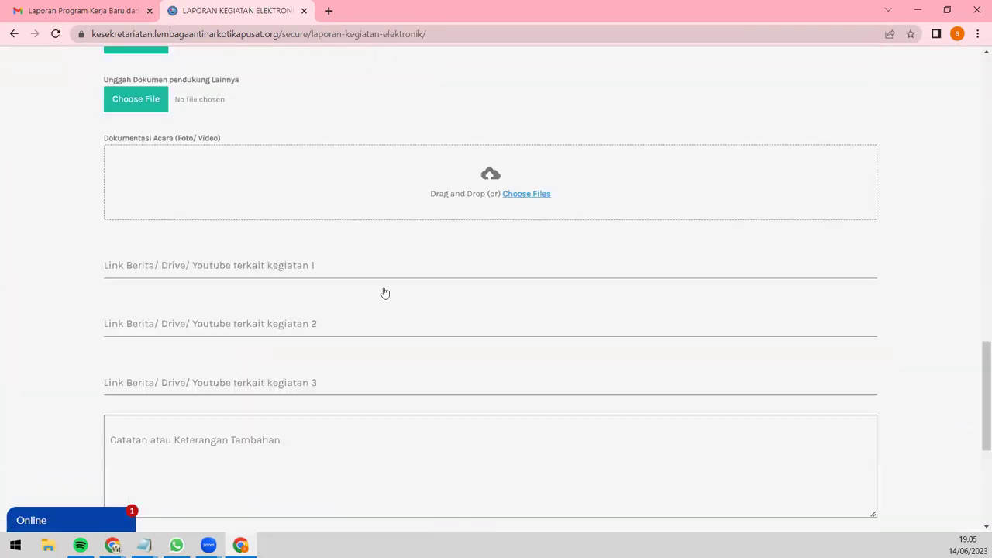
scroll(385, 321, "up", 20)
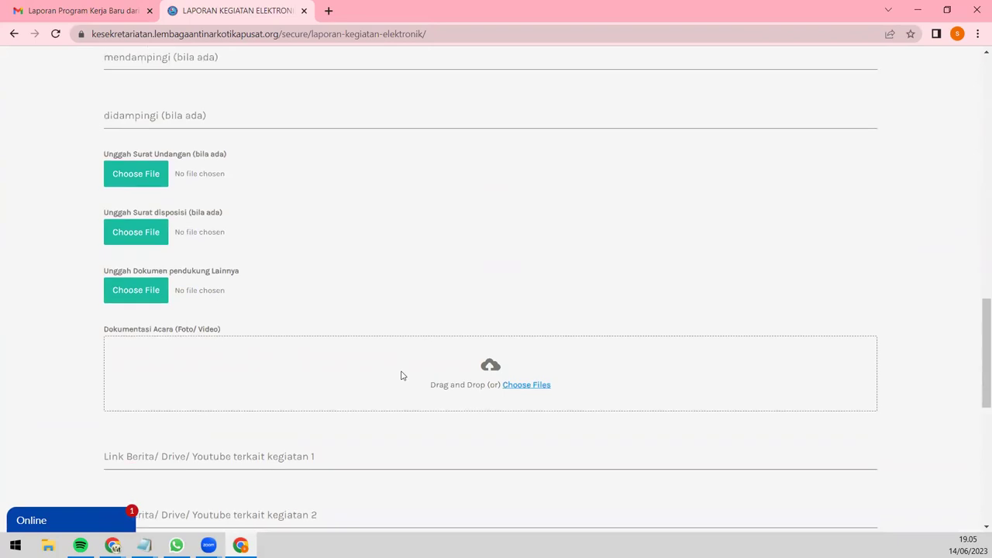
scroll(387, 353, "down", 1)
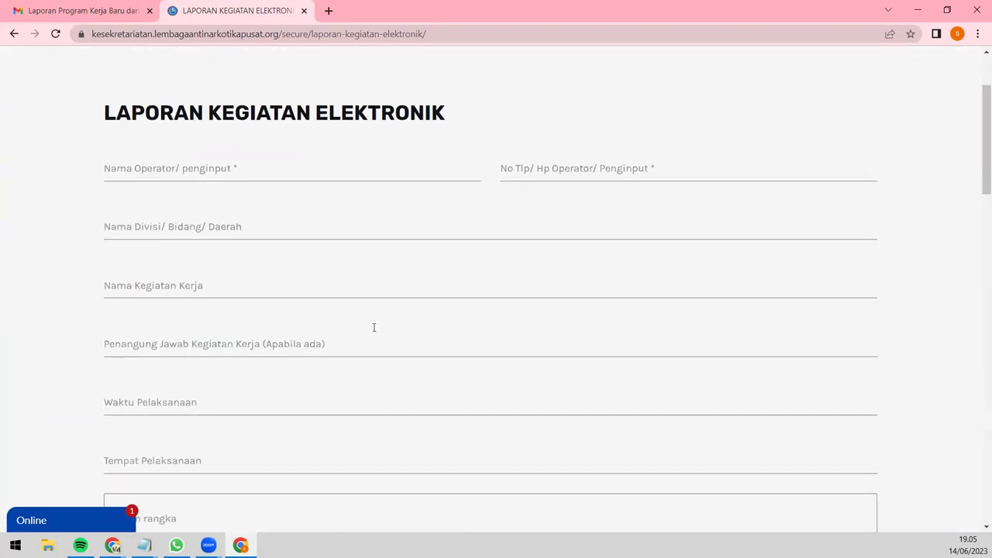
left_click(258, 170)
left_click(505, 168)
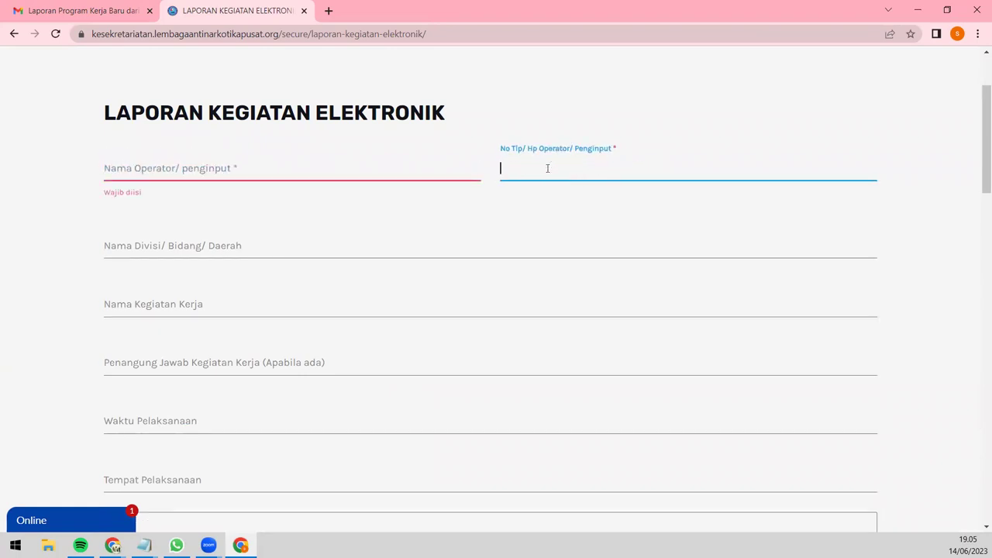
left_click(351, 162)
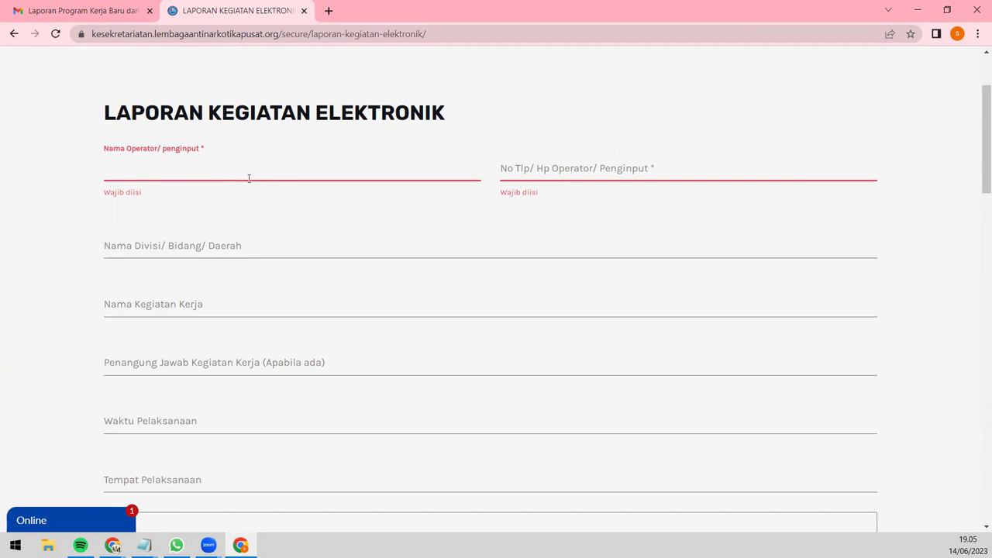
left_click(514, 170)
left_click(262, 250)
left_click(223, 305)
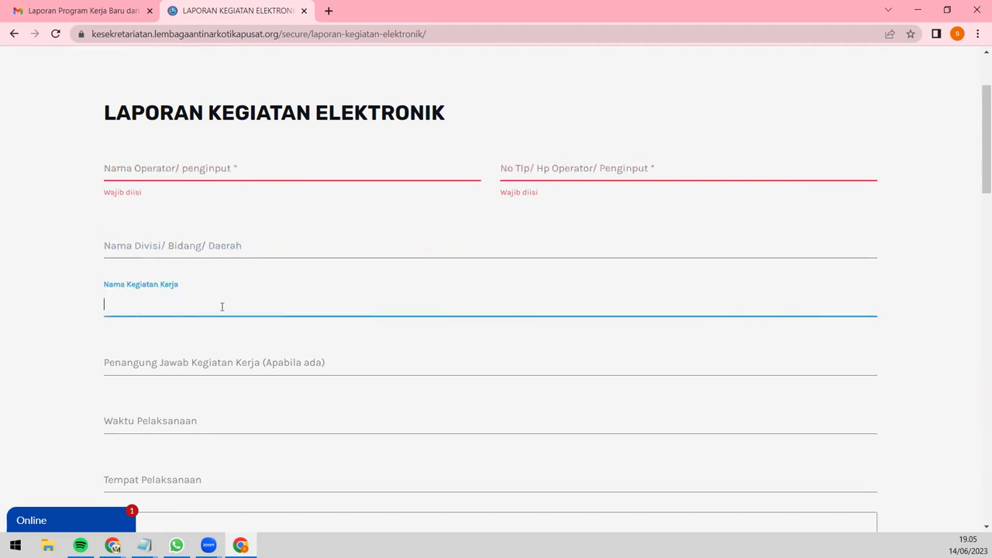
scroll(221, 305, "down", 1)
left_click(195, 307)
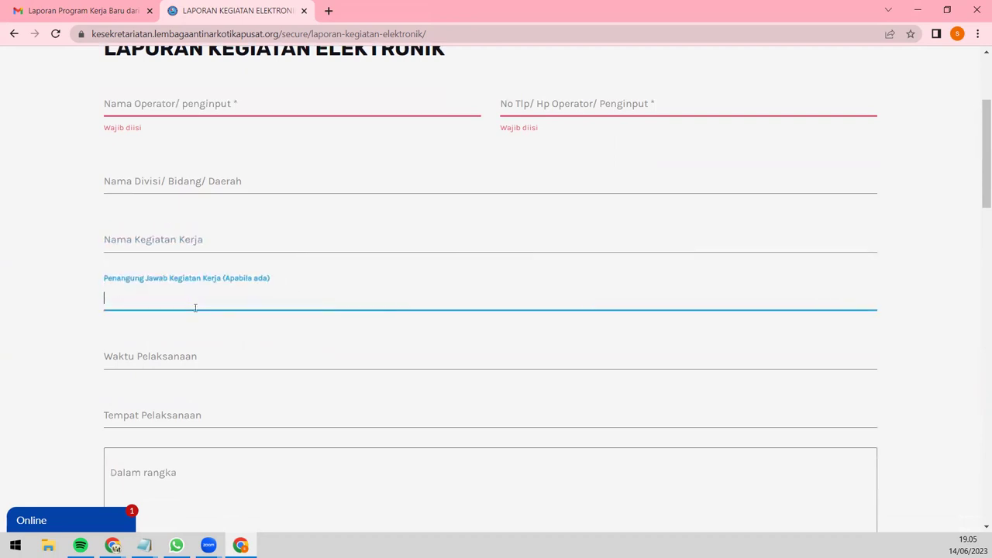
left_click(225, 279)
left_click(257, 294)
scroll(200, 319, "down", 2)
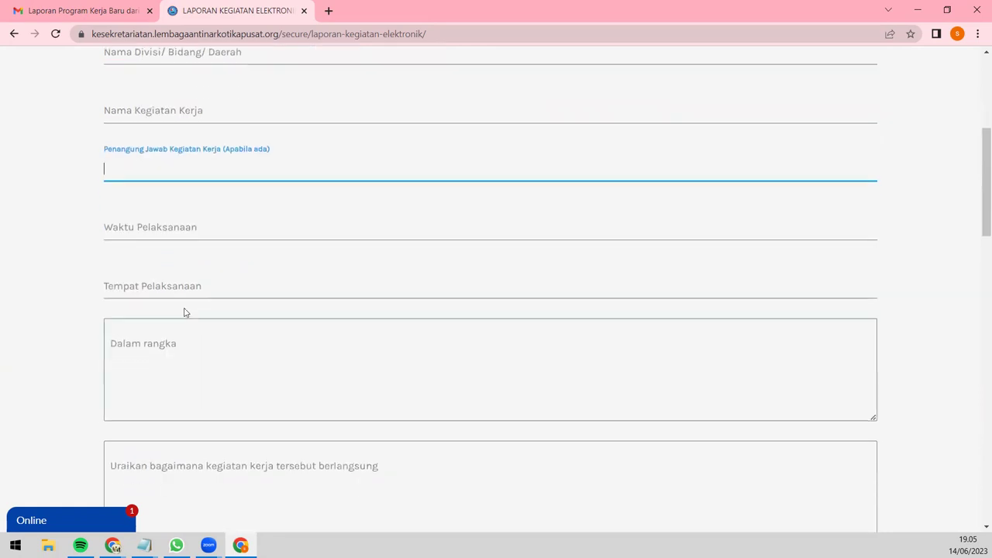
left_click(177, 235)
left_click(174, 288)
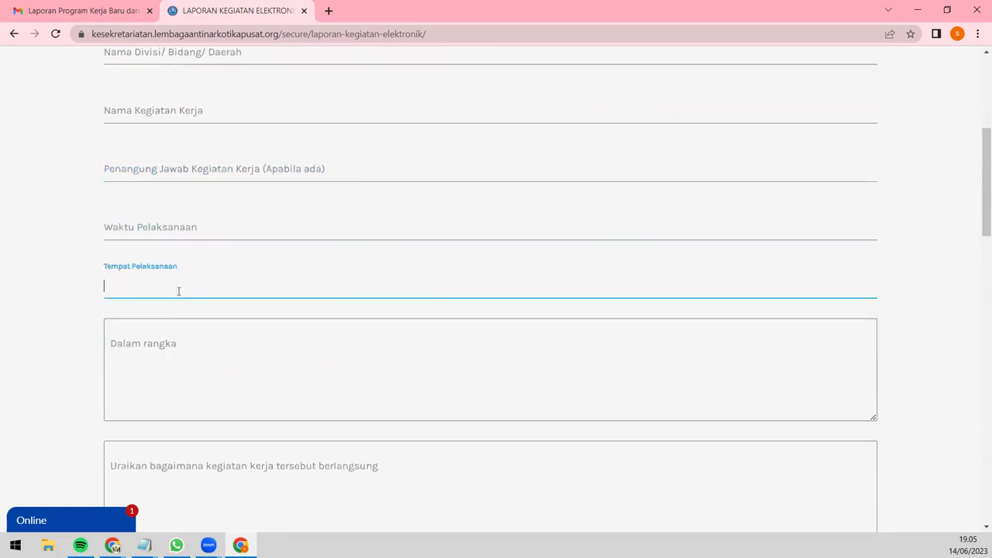
scroll(178, 291, "down", 1)
left_click(181, 296)
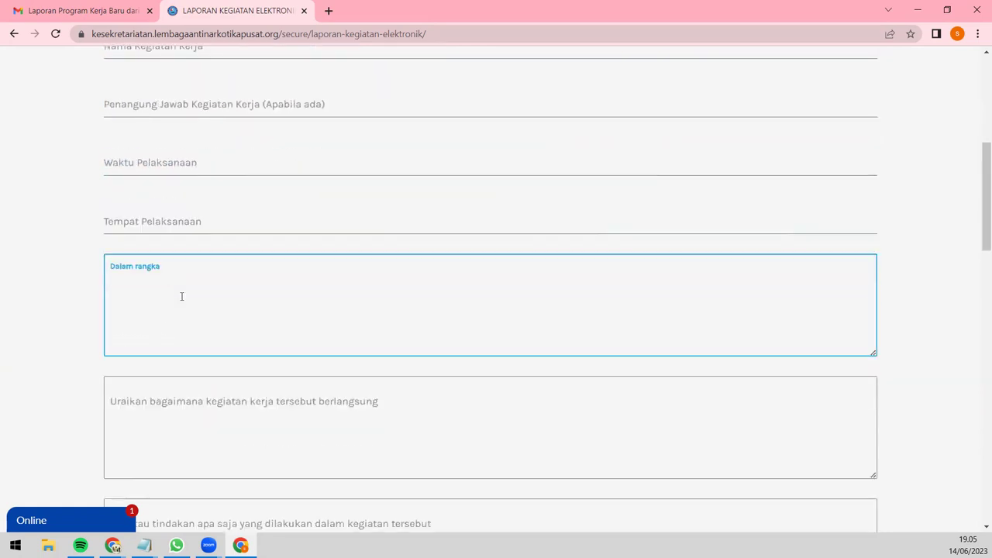
scroll(181, 295, "down", 1)
left_click(212, 359)
scroll(212, 356, "down", 2)
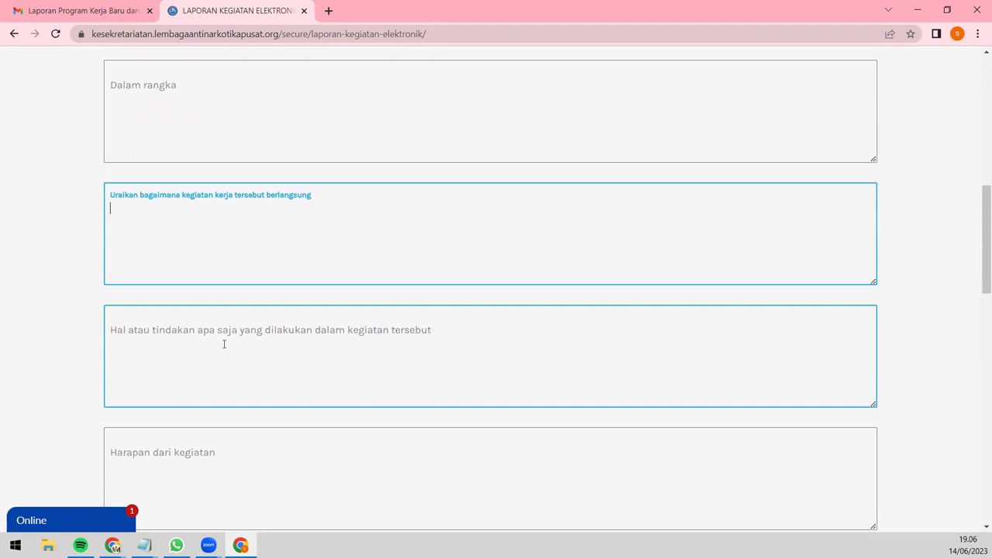
left_click(224, 346)
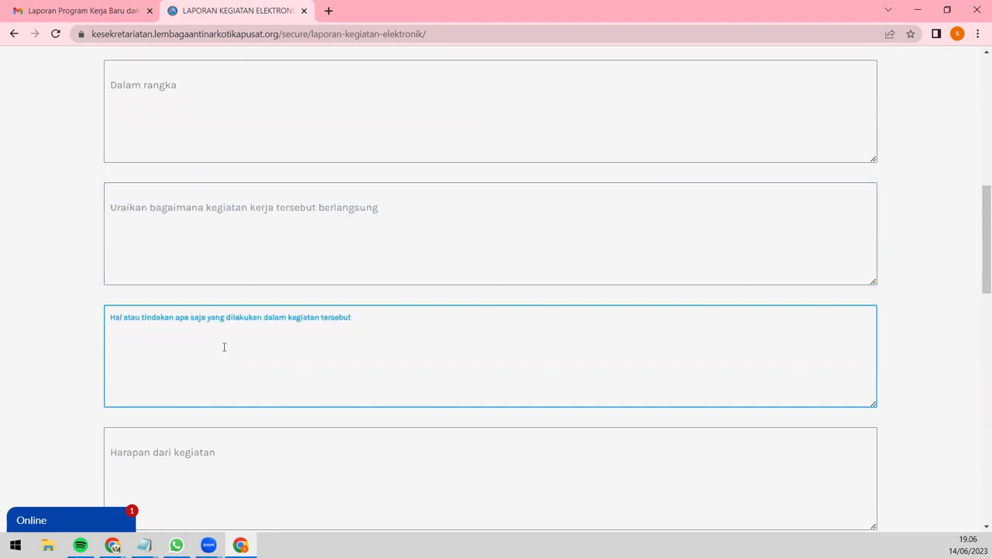
scroll(224, 346, "down", 1)
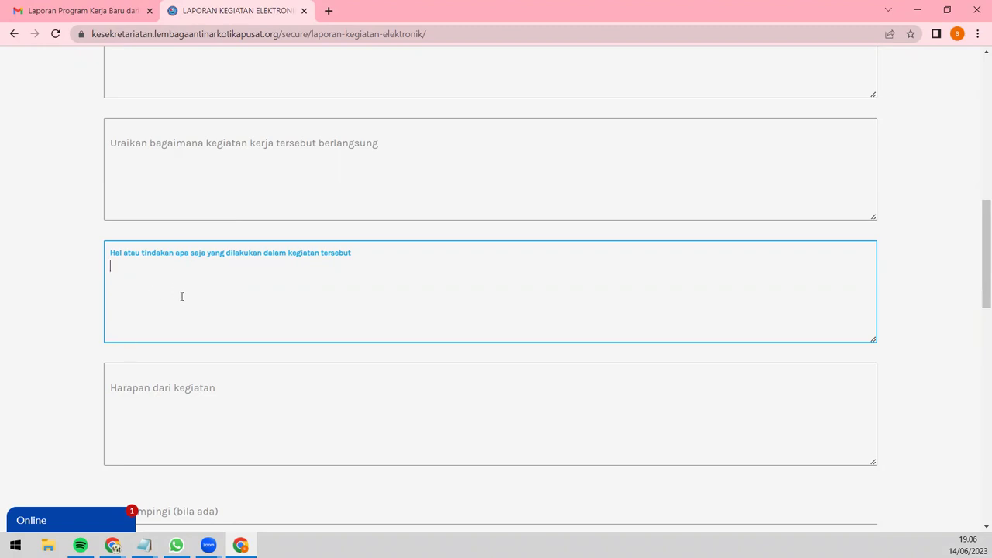
scroll(163, 333, "down", 3)
left_click(175, 224)
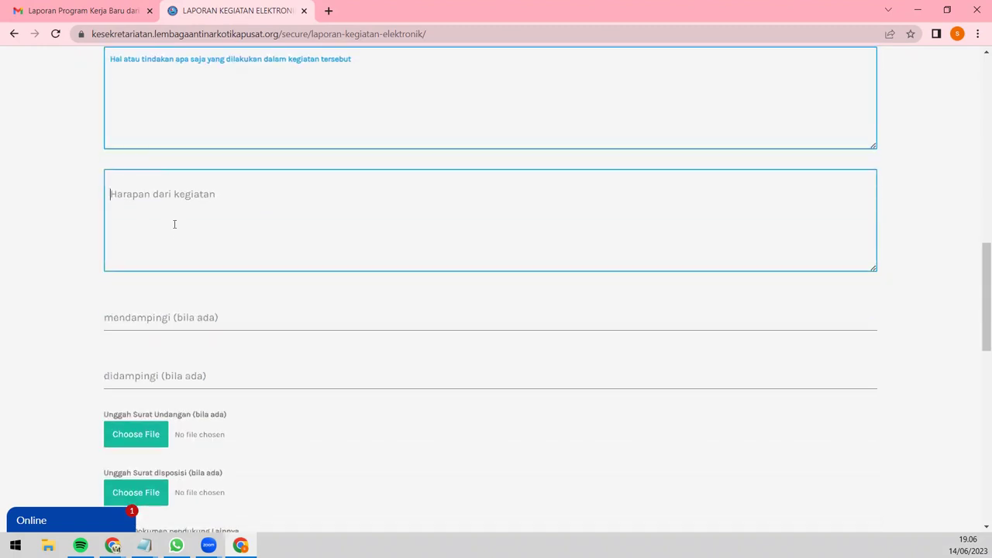
left_click(209, 313)
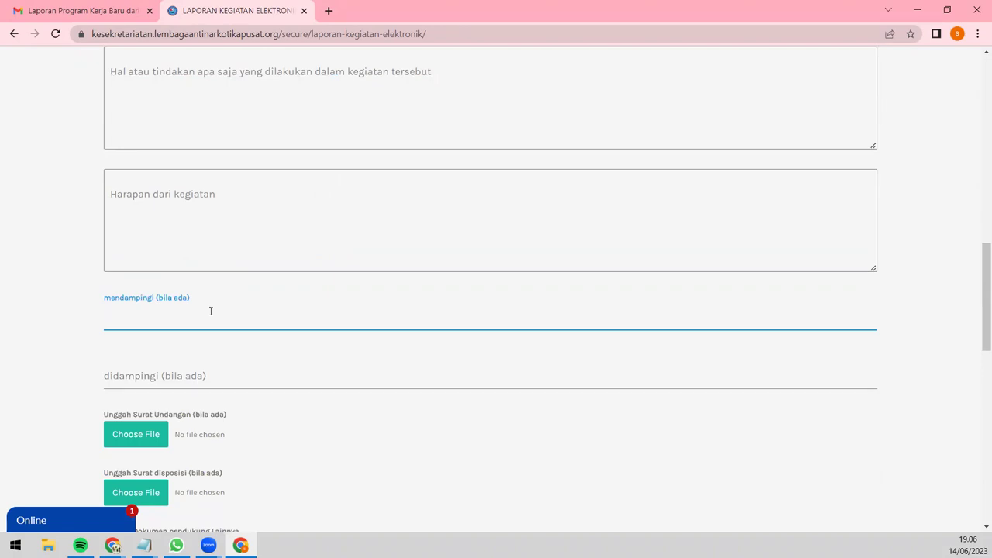
left_click(224, 375)
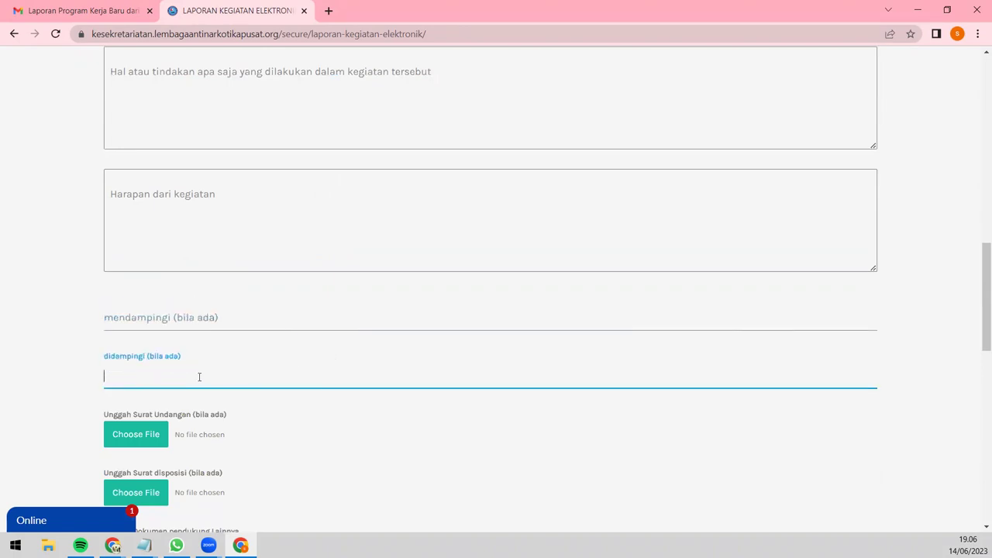
scroll(199, 376, "down", 1)
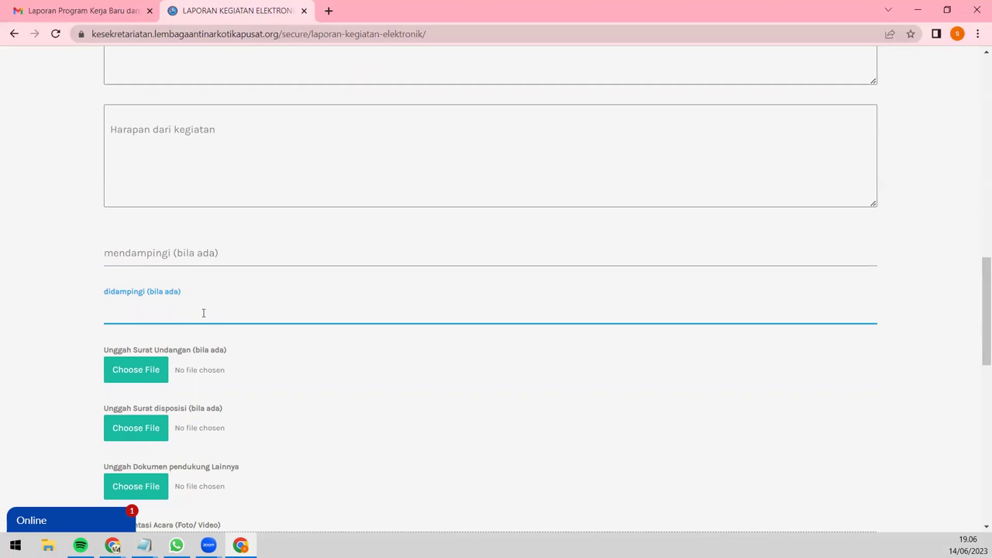
left_click(182, 260)
left_click(180, 318)
left_click(199, 249)
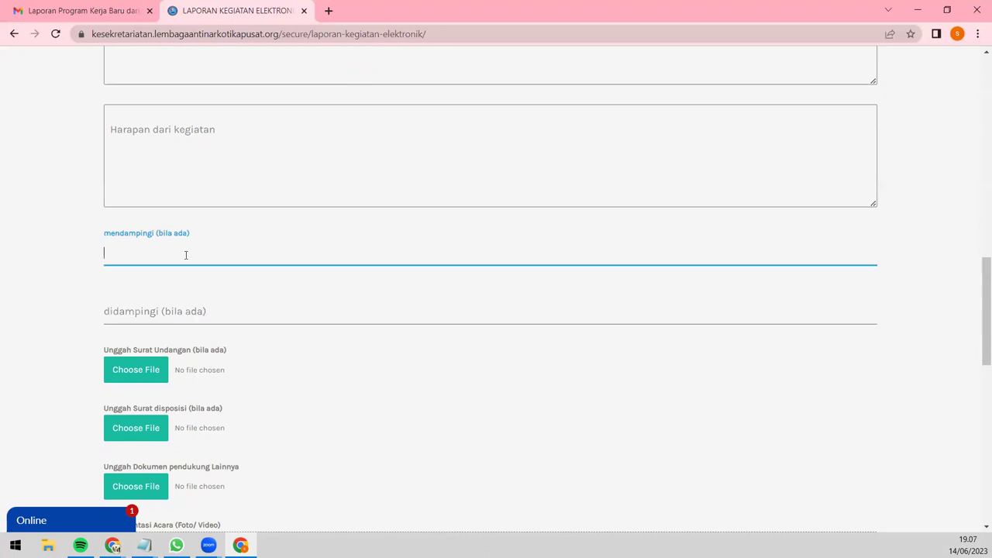
left_click(184, 299)
left_click(189, 250)
left_click(189, 300)
scroll(199, 310, "down", 2)
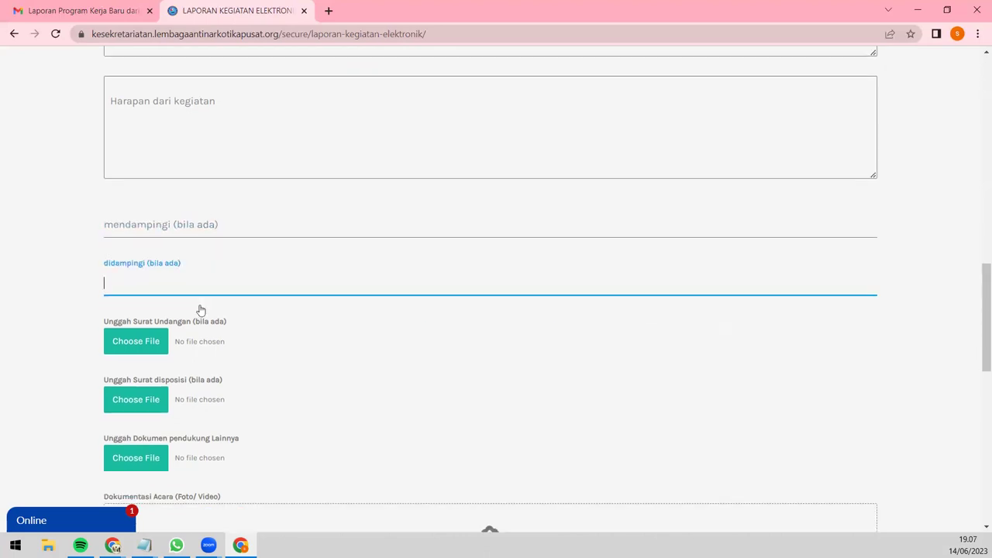
left_click_drag(244, 226, 102, 225)
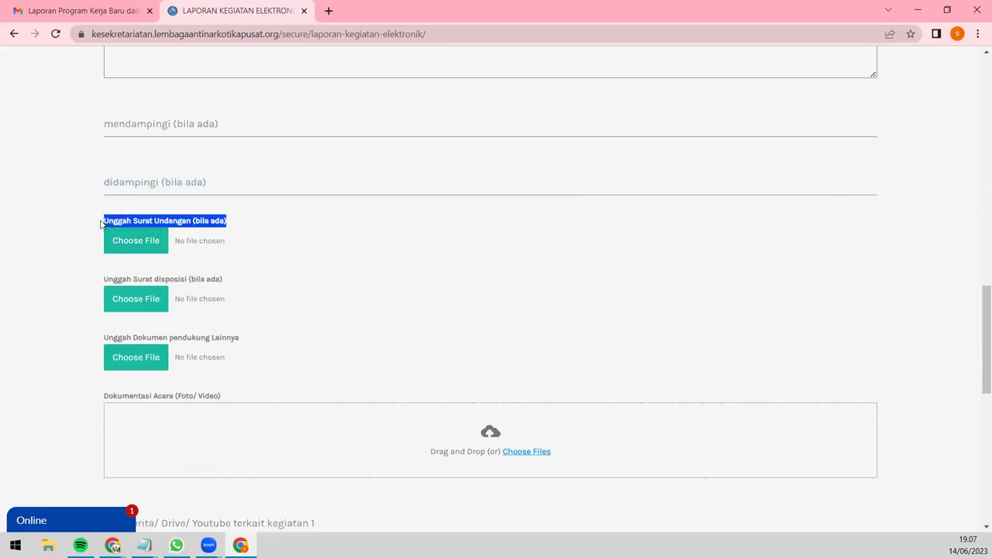
left_click(338, 229)
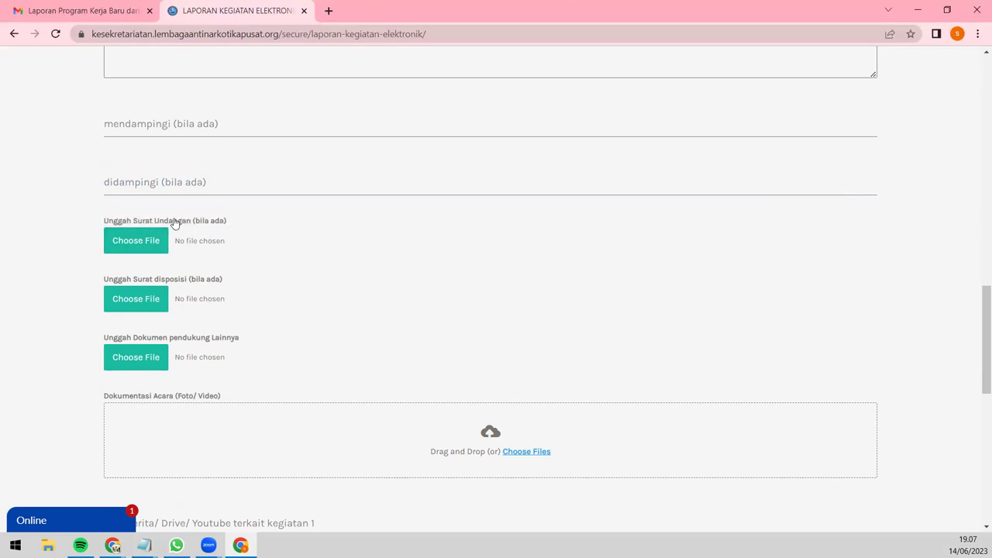
left_click_drag(223, 279, 169, 299)
left_click(233, 292)
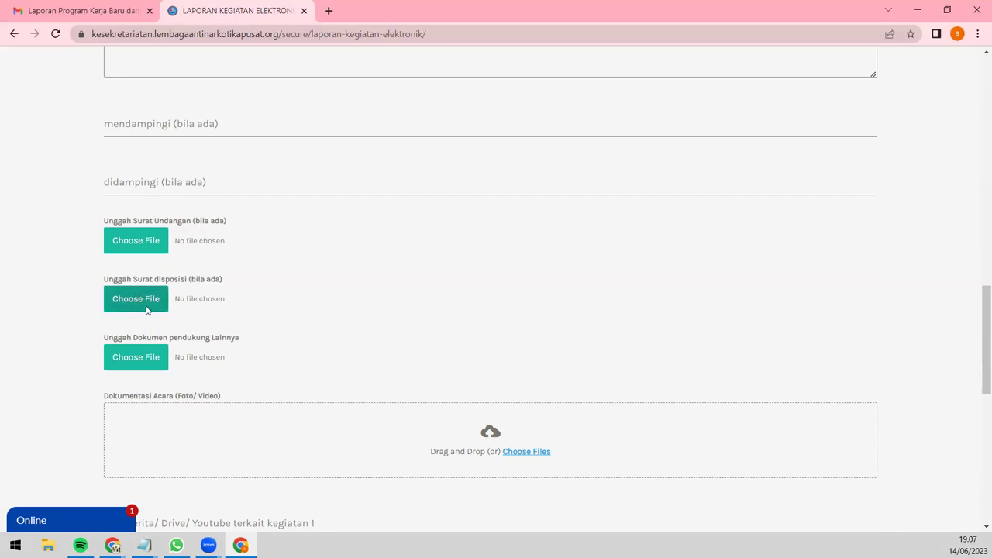
left_click_drag(260, 343, 107, 348)
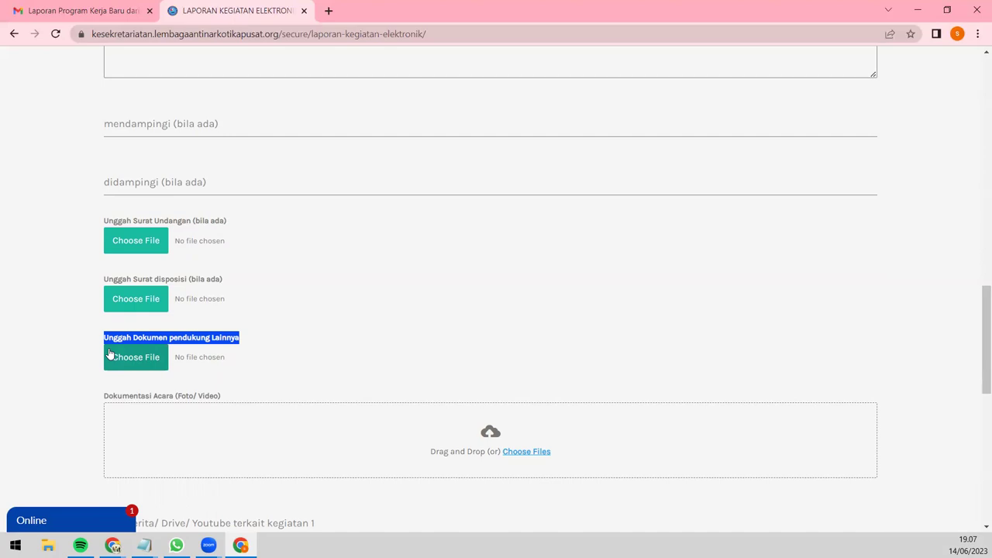
left_click(265, 341)
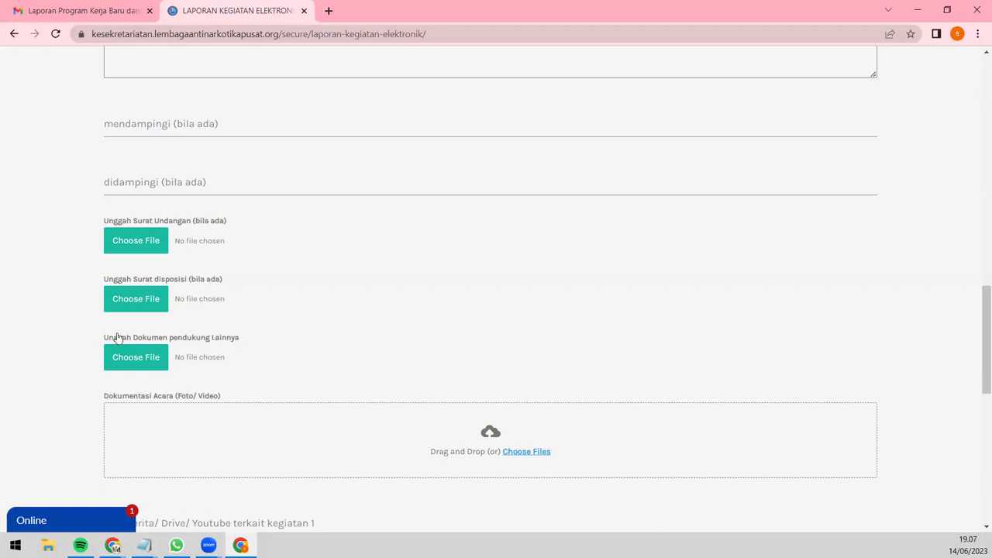
left_click_drag(118, 338, 239, 341)
scroll(267, 382, "down", 2)
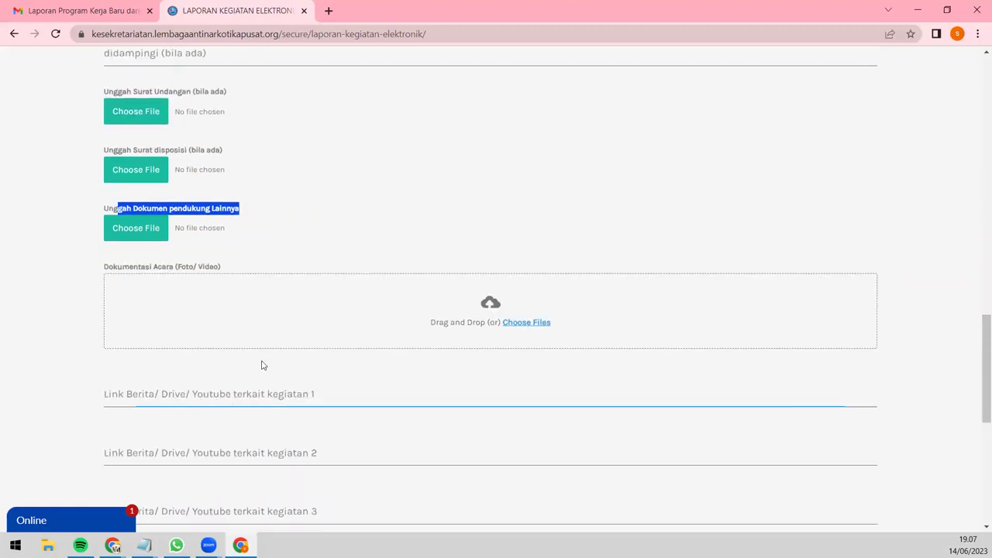
left_click_drag(106, 270, 292, 303)
scroll(291, 319, "down", 2)
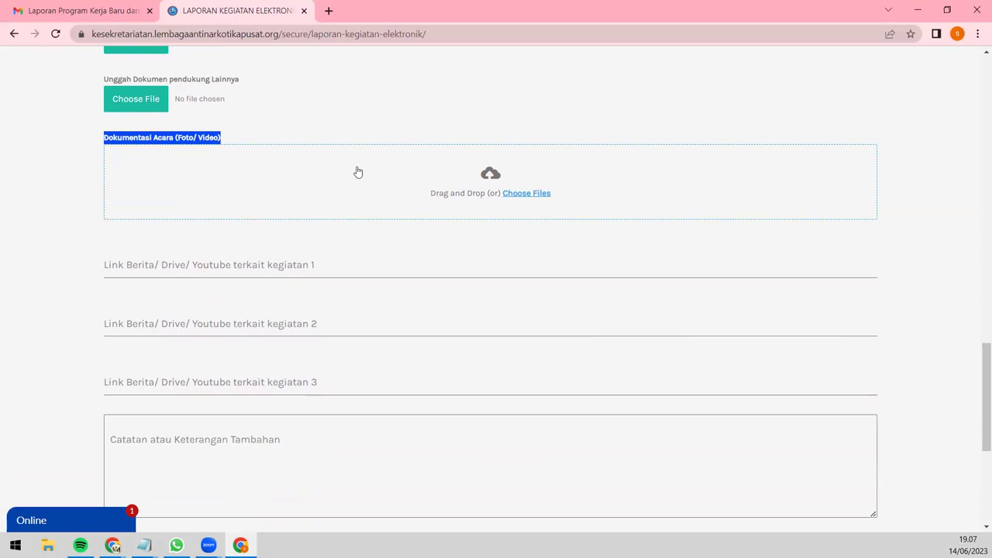
- Move through the three Link Berita fields and the Catatan atau Keterangan Tambahan box
left_click(254, 288)
left_click(239, 337)
left_click(230, 286)
left_click(218, 342)
left_click(223, 282)
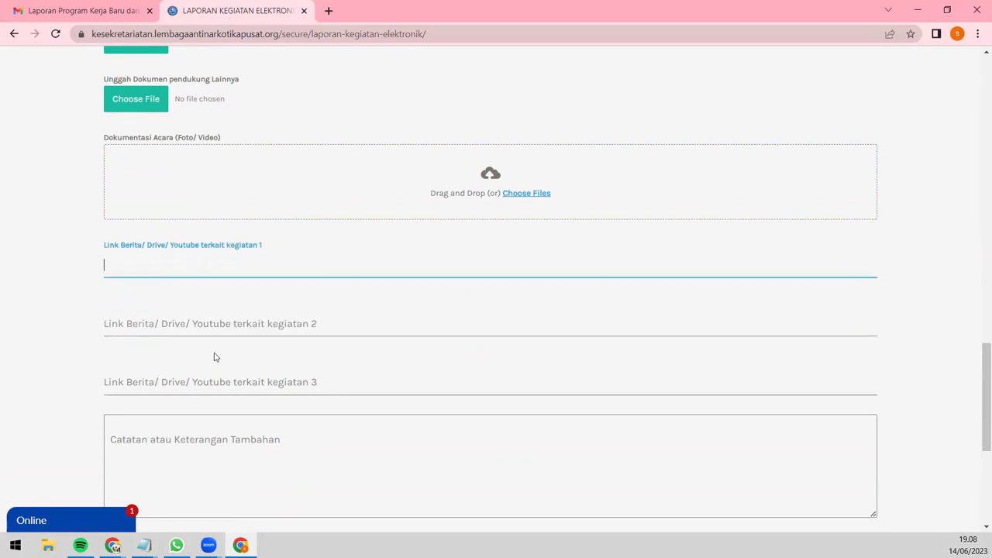
scroll(220, 341, "down", 2)
left_click(240, 194)
left_click(224, 140)
left_click(224, 193)
left_click(223, 249)
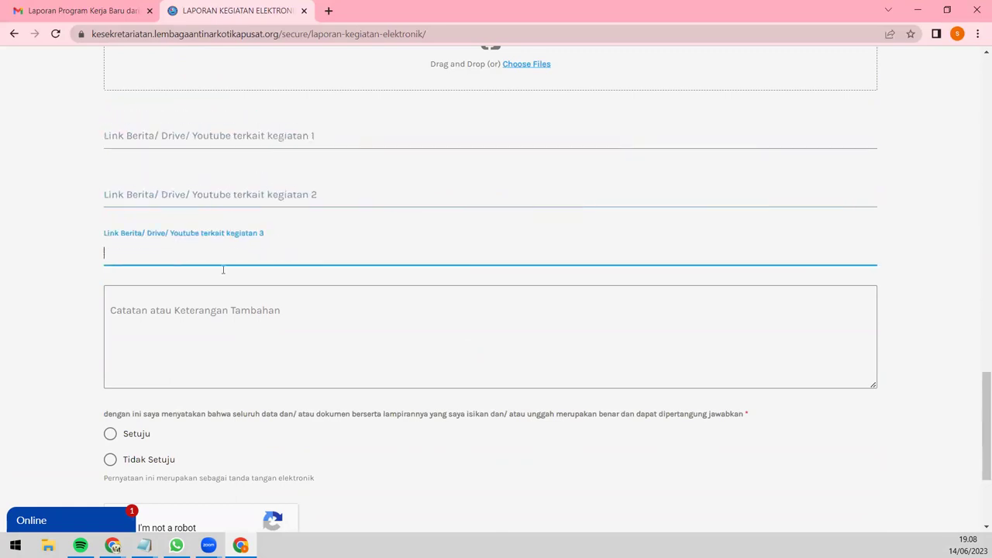
left_click(217, 341)
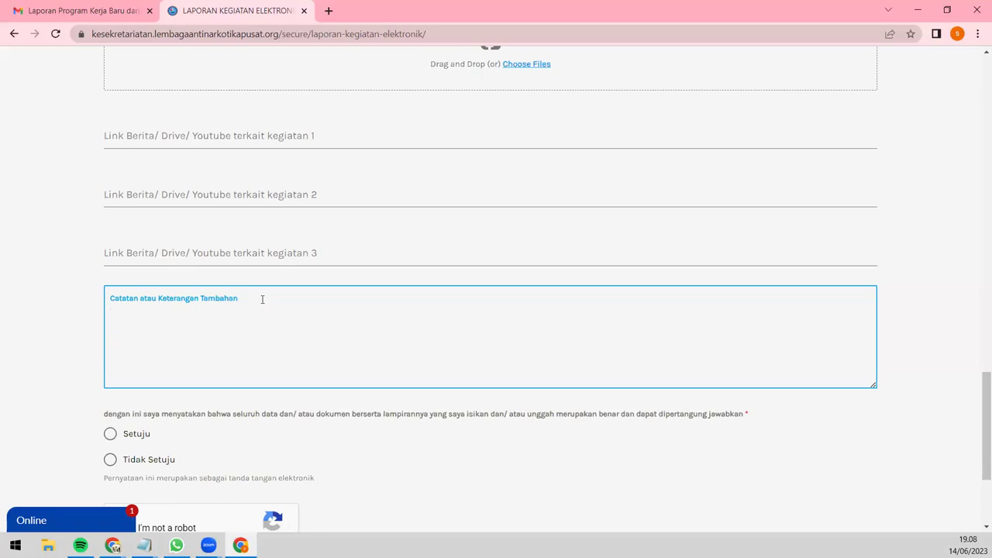
- Read the data-accuracy declaration statement and select Setuju
scroll(255, 340, "up", 15)
scroll(275, 413, "up", 5)
scroll(264, 426, "down", 20)
scroll(257, 436, "down", 3)
scroll(258, 435, "up", 1)
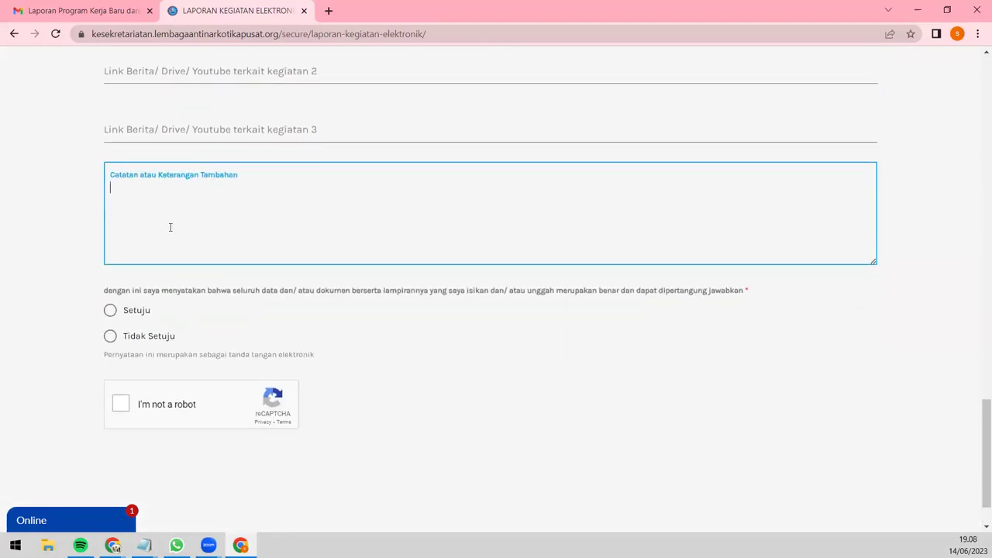
left_click_drag(101, 292, 755, 294)
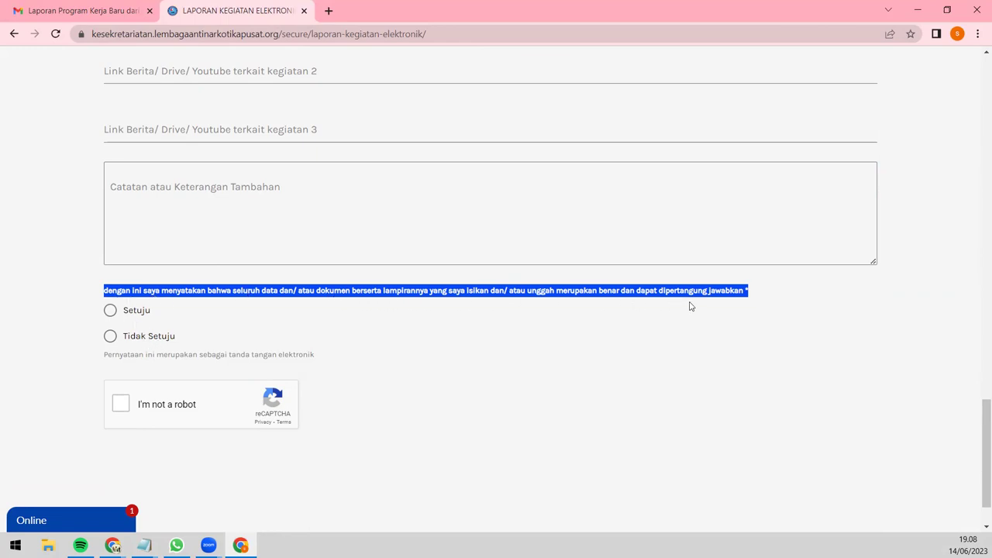
left_click(338, 334)
left_click(145, 313)
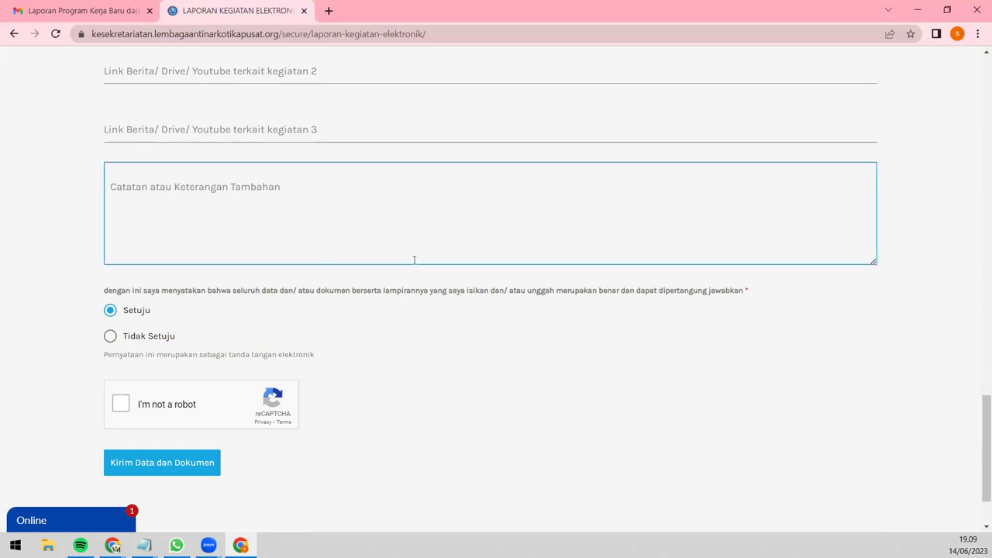
scroll(138, 279, "up", 7)
scroll(138, 279, "up", 10)
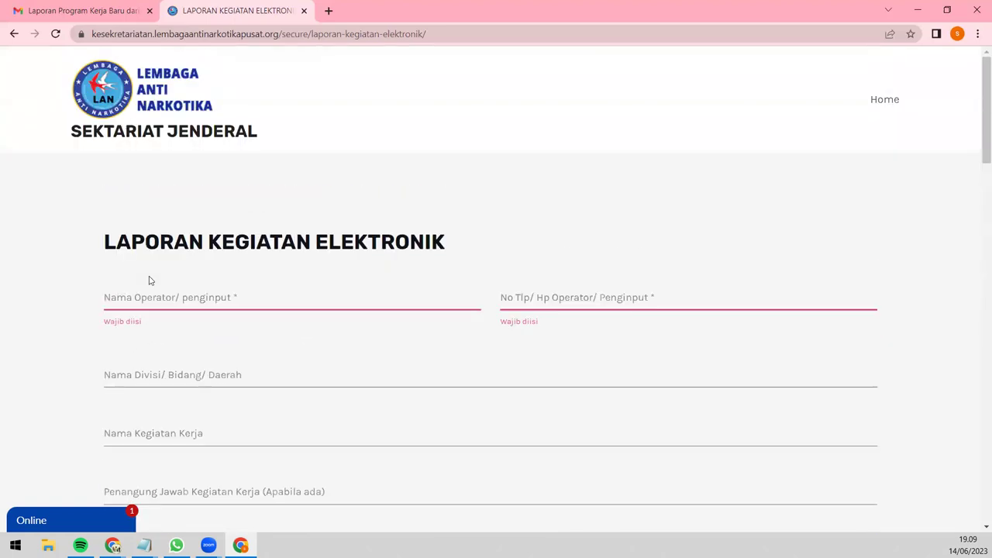